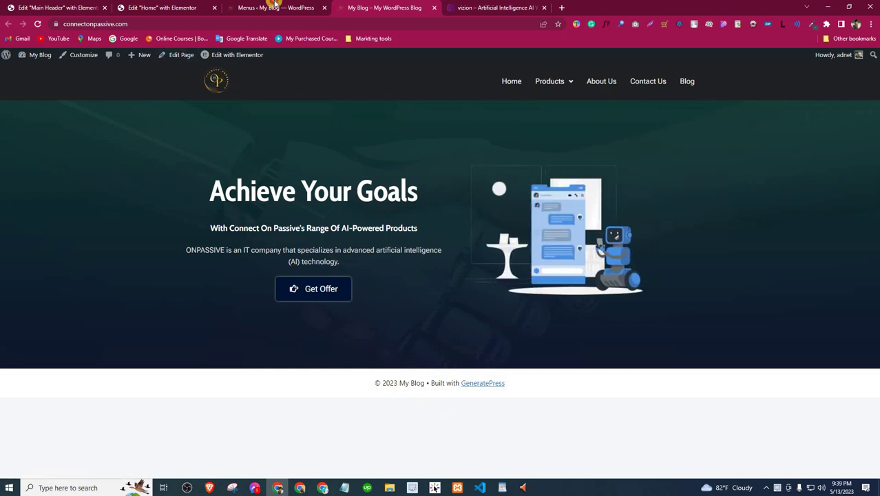
# Step: Review the site's installed plugins and examine the current footer on the live homepage
pyautogui.click(275, 7)
pyautogui.hotkey('ctrl', 'Tab')
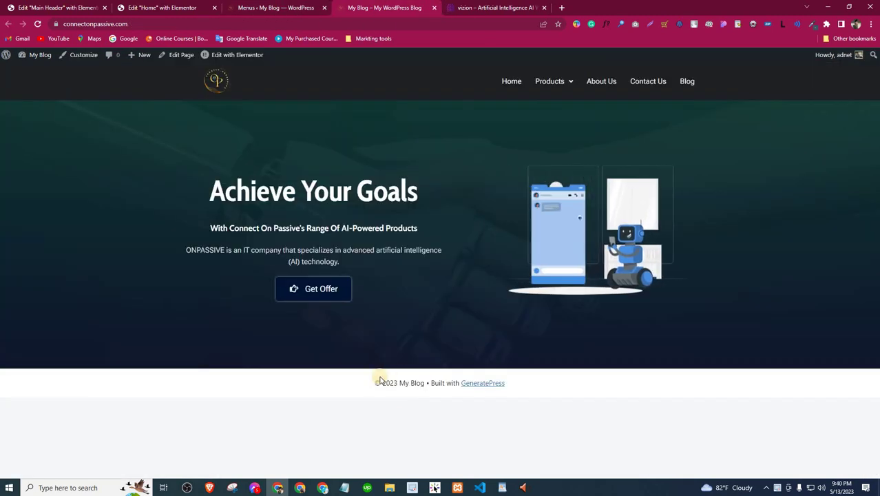
pyautogui.click(281, 5)
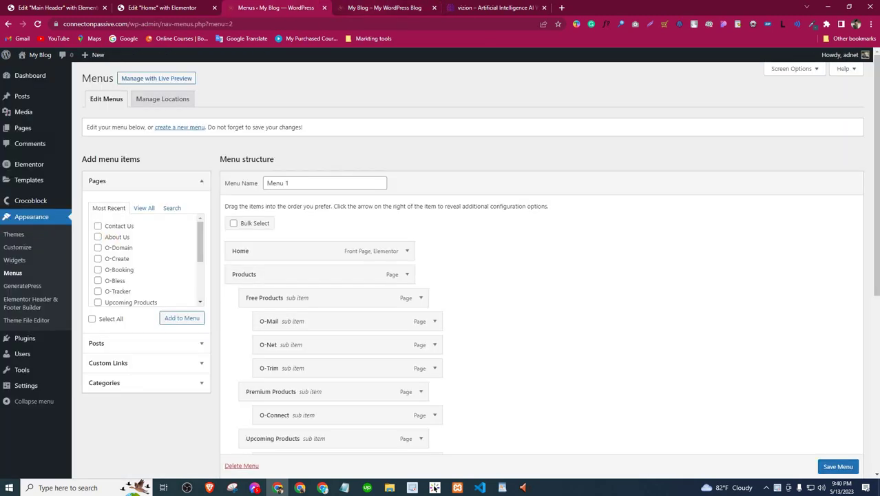
pyautogui.click(21, 338)
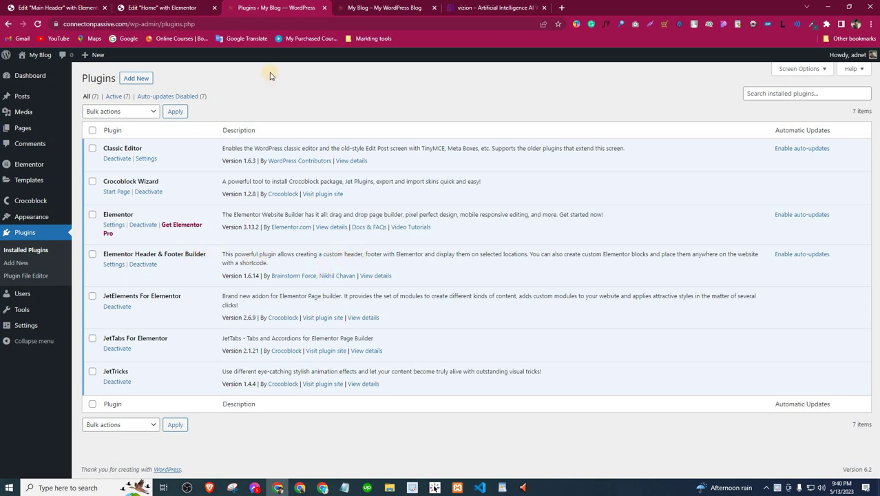
pyautogui.click(347, 5)
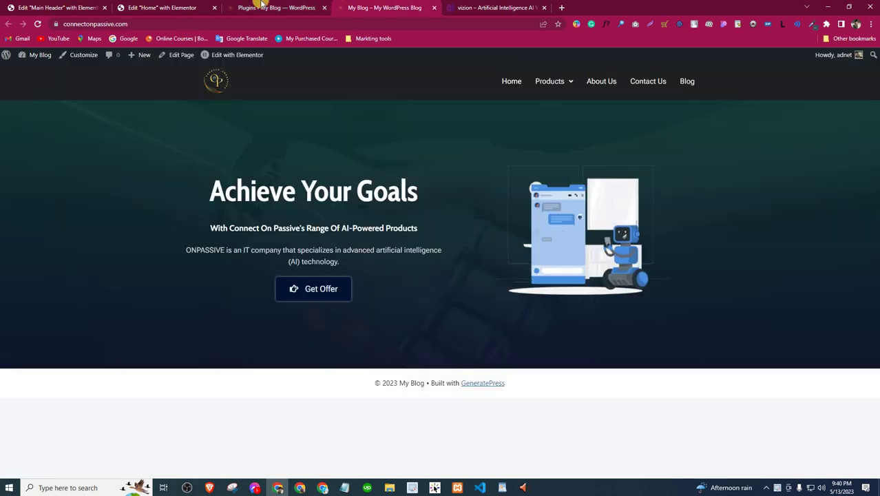
pyautogui.click(336, 6)
pyautogui.click(346, 6)
pyautogui.click(275, 7)
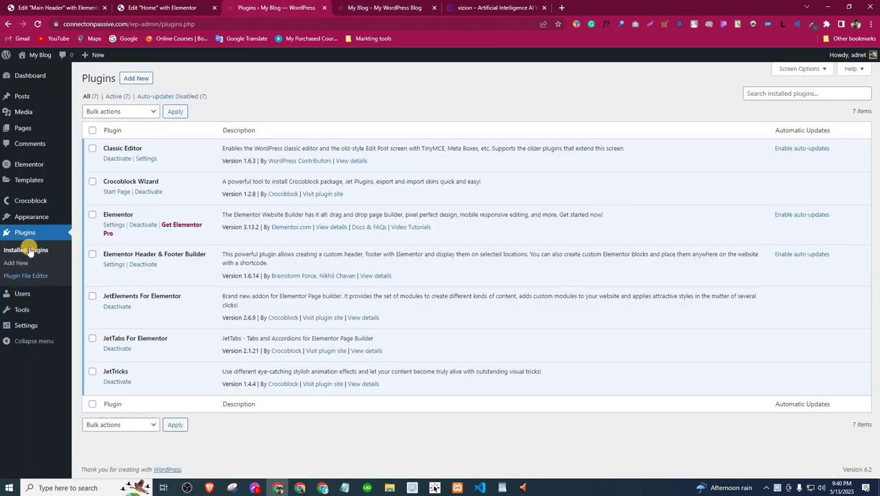
# Step: Create a new template in the Elementor Header & Footer Builder and title it "Main Footer"
pyautogui.moveTo(32, 222)
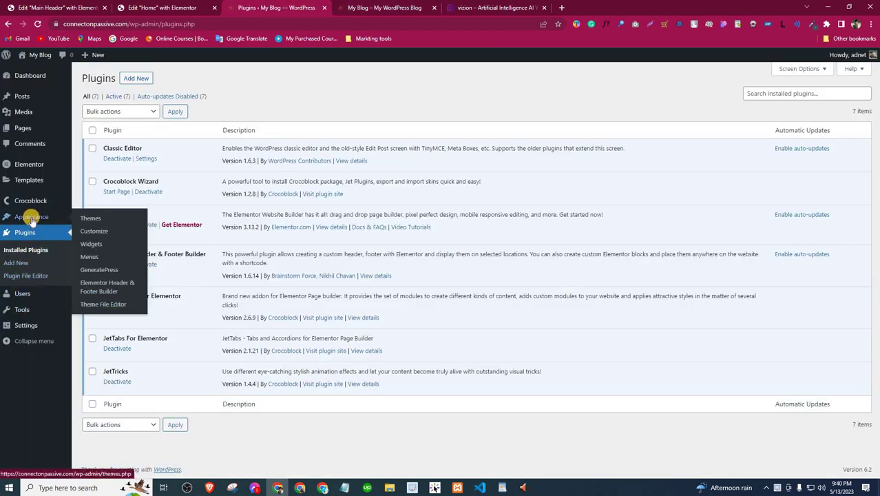
pyautogui.click(94, 287)
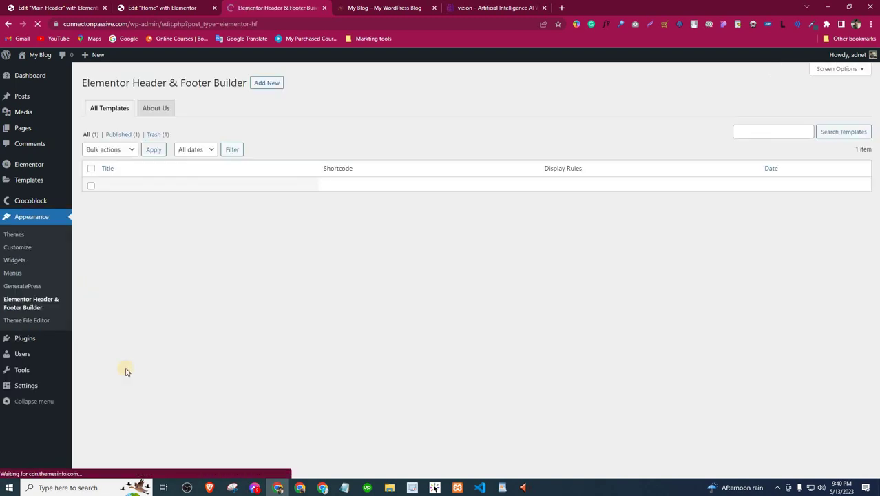
pyautogui.moveTo(109, 186)
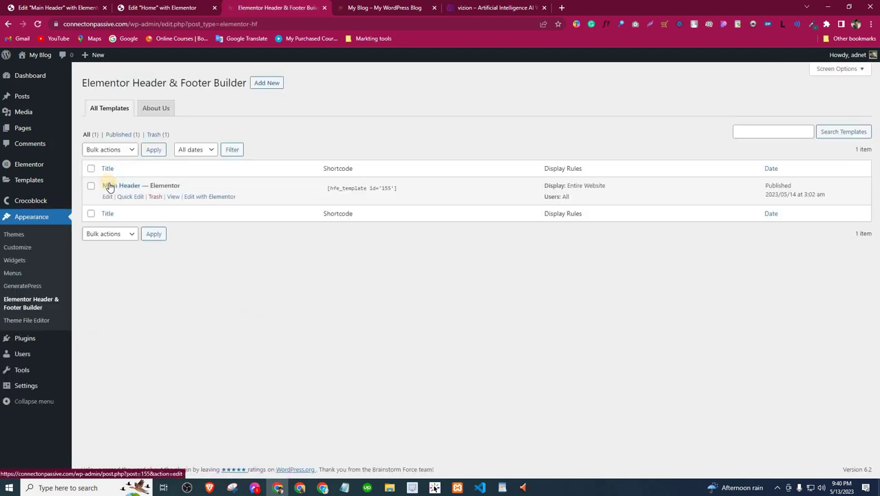
pyautogui.click(266, 83)
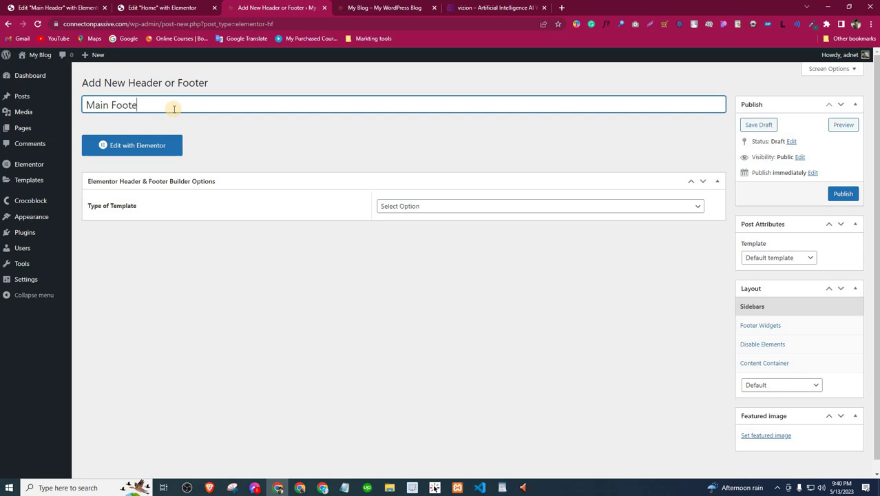
# Step: Set the template type to Footer, display it on the Entire Website, and set the user roles to All
pyautogui.click(405, 206)
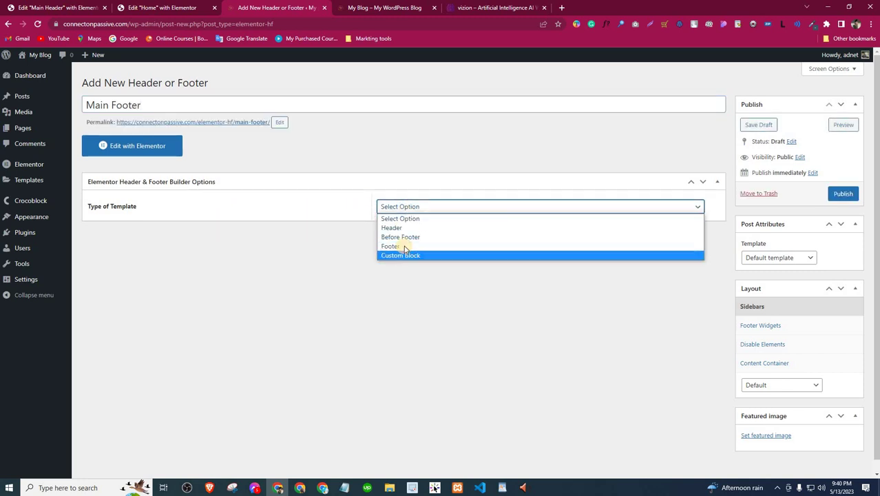
pyautogui.click(390, 246)
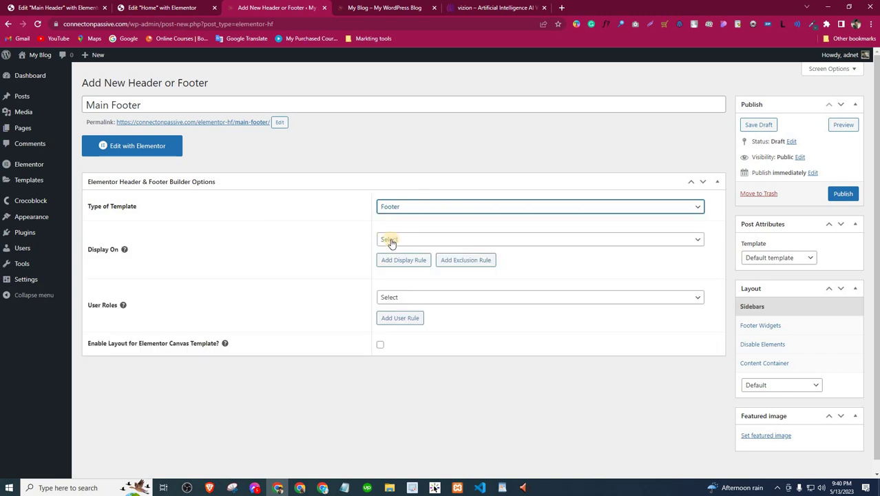
pyautogui.click(389, 240)
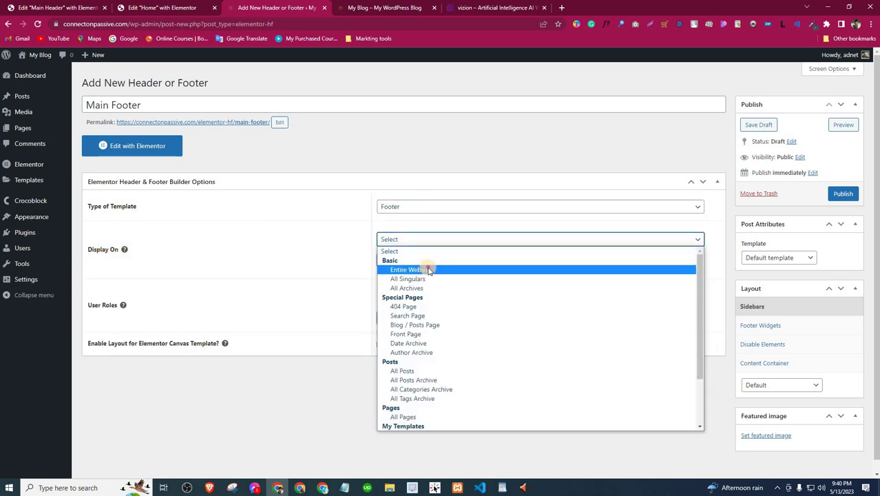
pyautogui.click(410, 269)
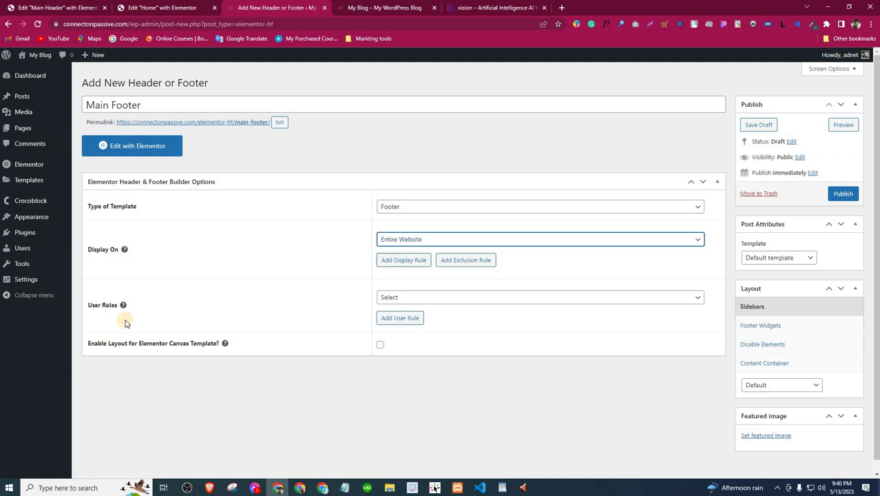
pyautogui.click(402, 301)
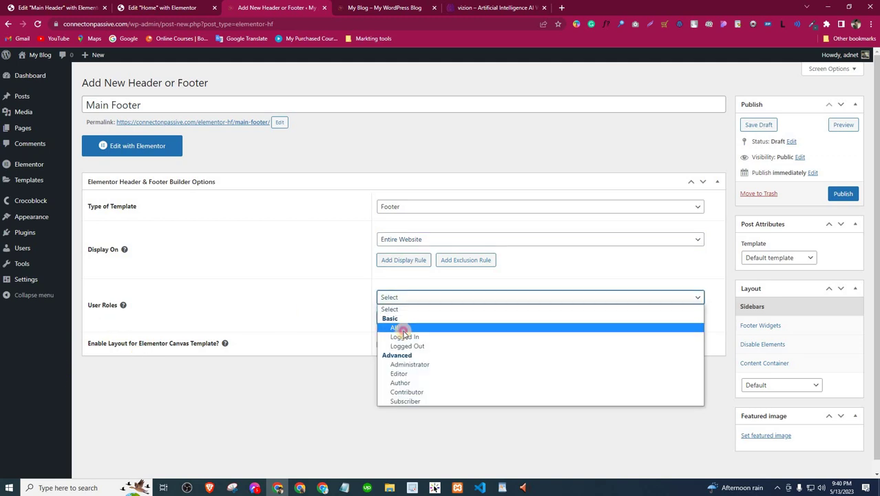
pyautogui.click(404, 325)
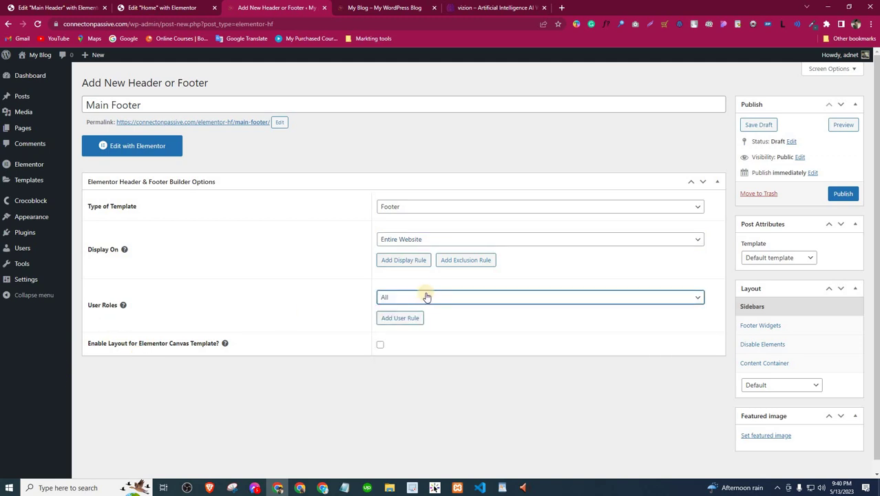
# Step: Publish the Main Footer template and open it for editing with Elementor
pyautogui.click(391, 7)
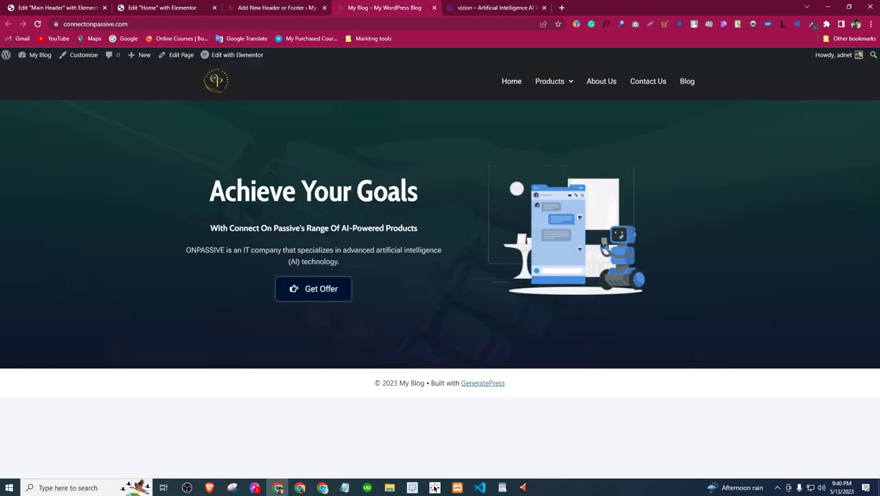
pyautogui.click(294, 7)
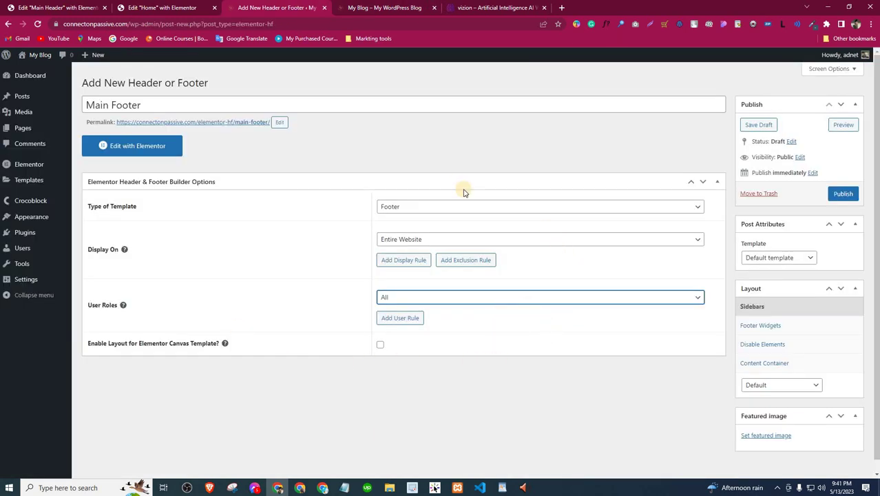
pyautogui.click(843, 194)
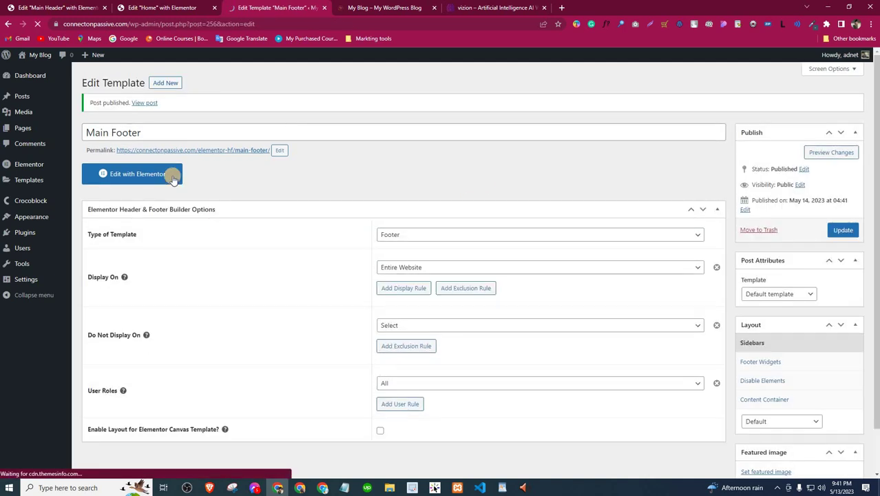
pyautogui.click(140, 176)
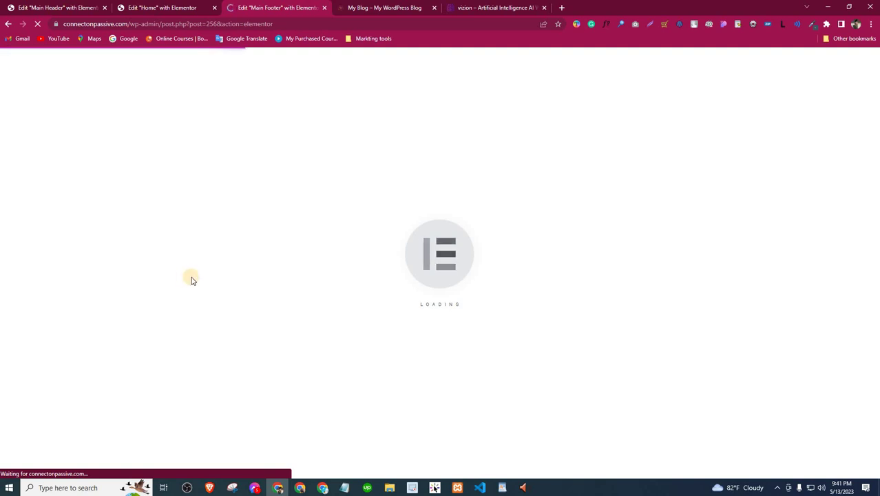
# Step: Add a single-column section to the footer and set its top and bottom padding to 50 px
pyautogui.click(499, 123)
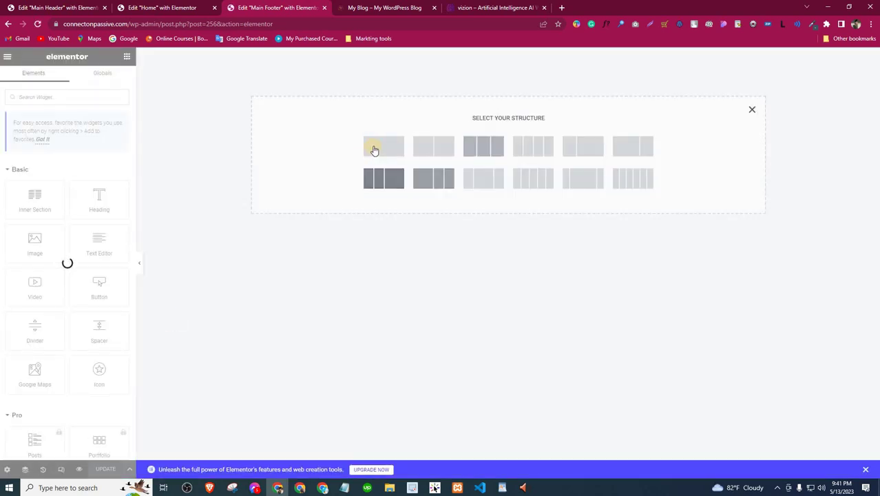
pyautogui.click(387, 146)
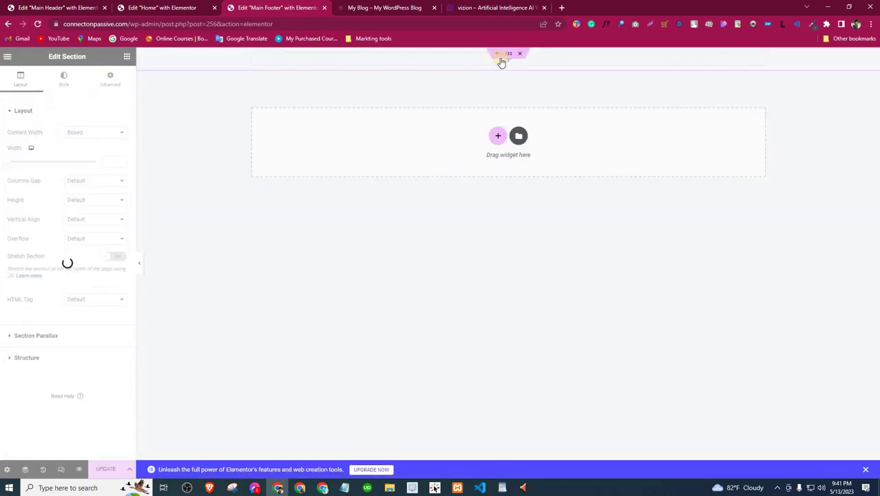
pyautogui.click(117, 78)
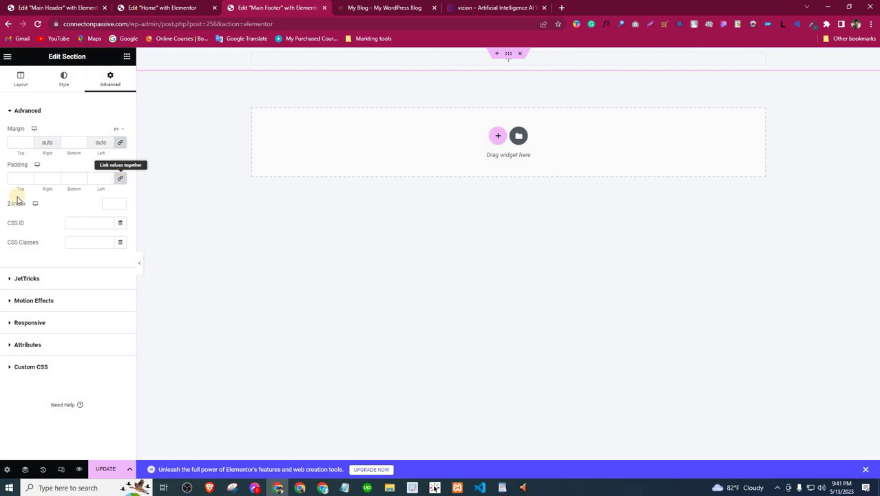
pyautogui.click(17, 179)
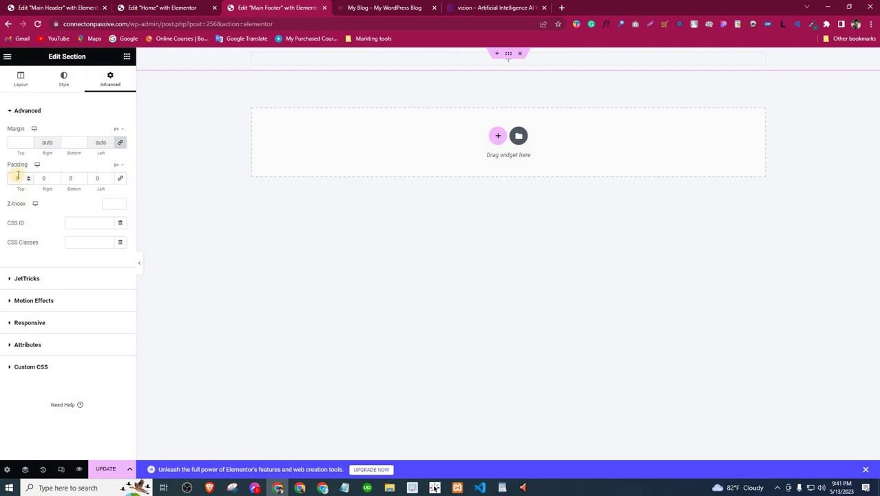
pyautogui.write('30')
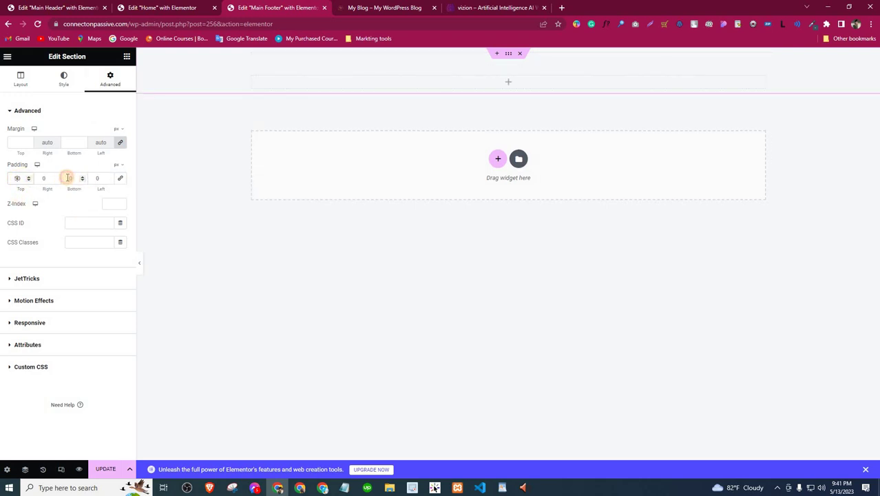
pyautogui.write('50')
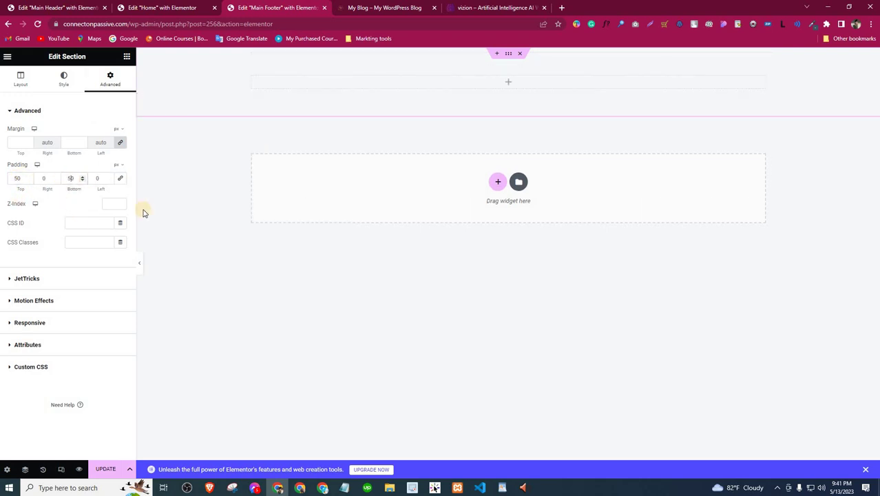
# Step: Save the footer template and check how it appears on the live homepage
pyautogui.click(106, 468)
pyautogui.click(369, 7)
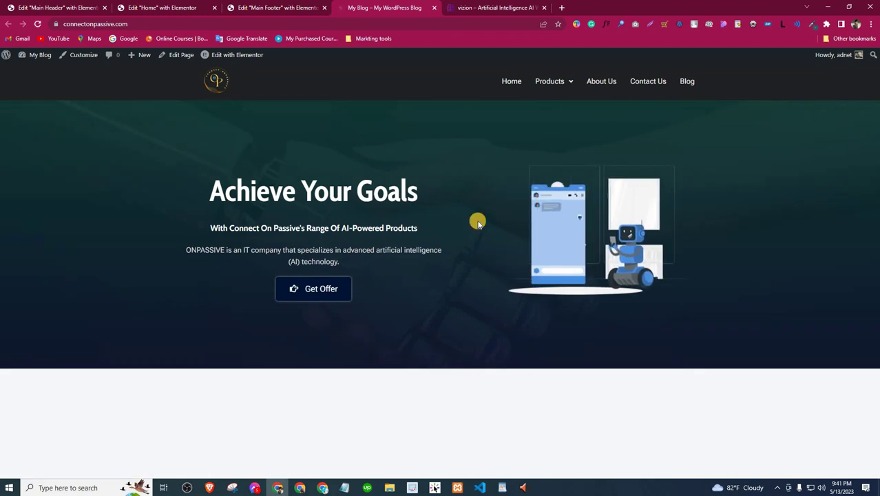
pyautogui.click(293, 7)
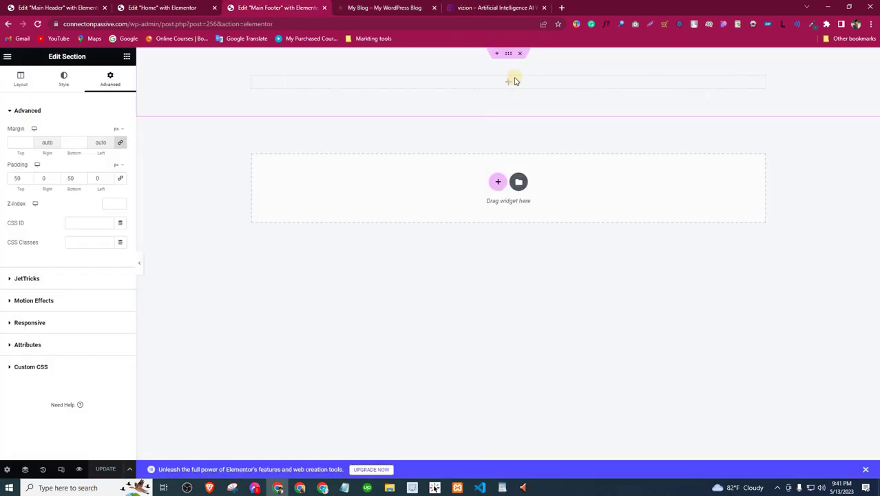
# Step: Place an Inner Section inside the footer section and duplicate its first column twice to make four columns
pyautogui.click(489, 85)
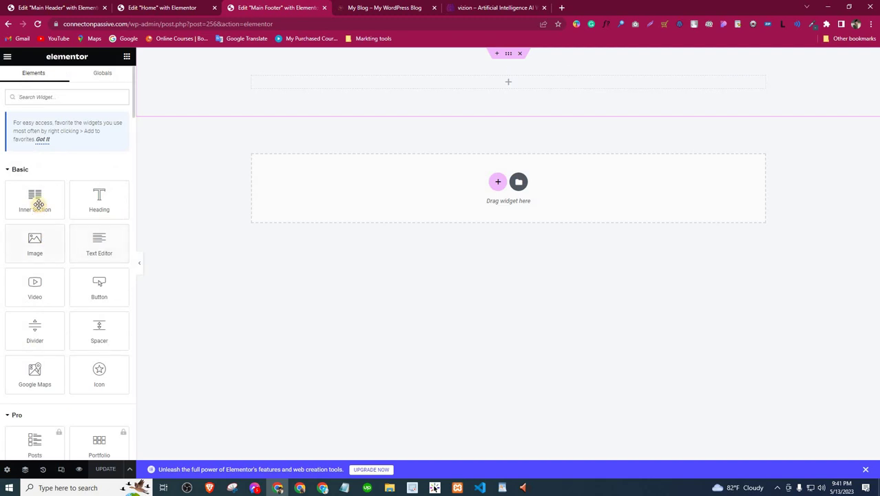
pyautogui.moveTo(34, 200); pyautogui.dragTo(446, 81)
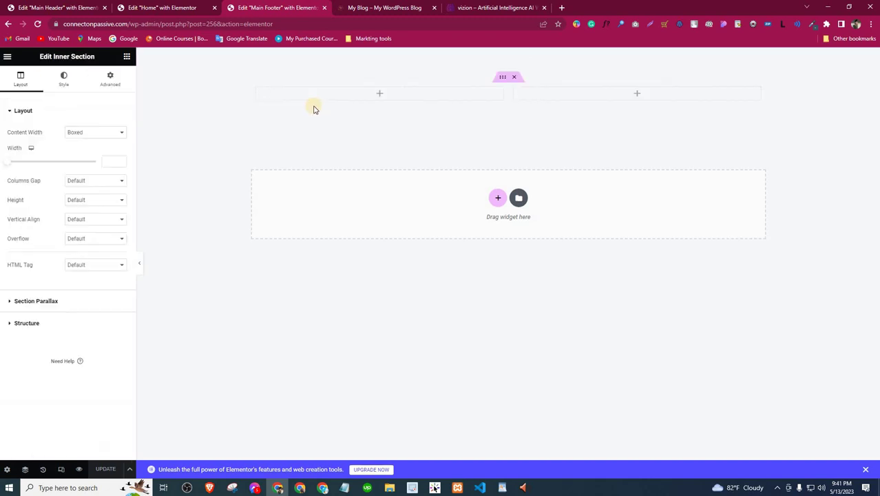
pyautogui.rightClick(257, 88)
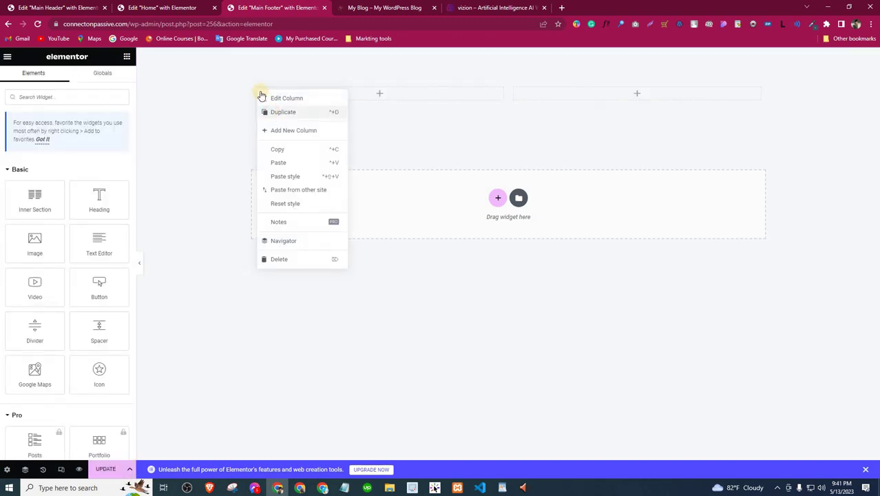
pyautogui.click(271, 111)
pyautogui.rightClick(256, 88)
pyautogui.click(271, 111)
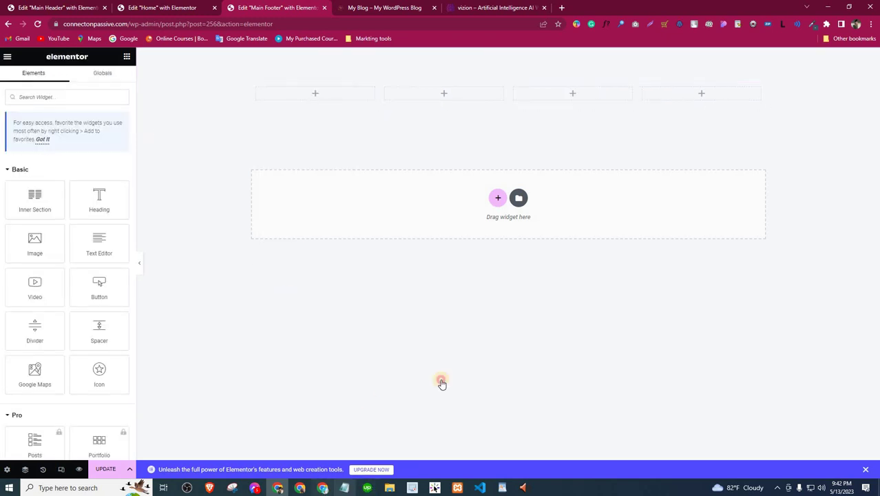
# Step: Switch to Notepad and review the planned content for each of the four footer columns
pyautogui.hotkey('alt', 'Tab')
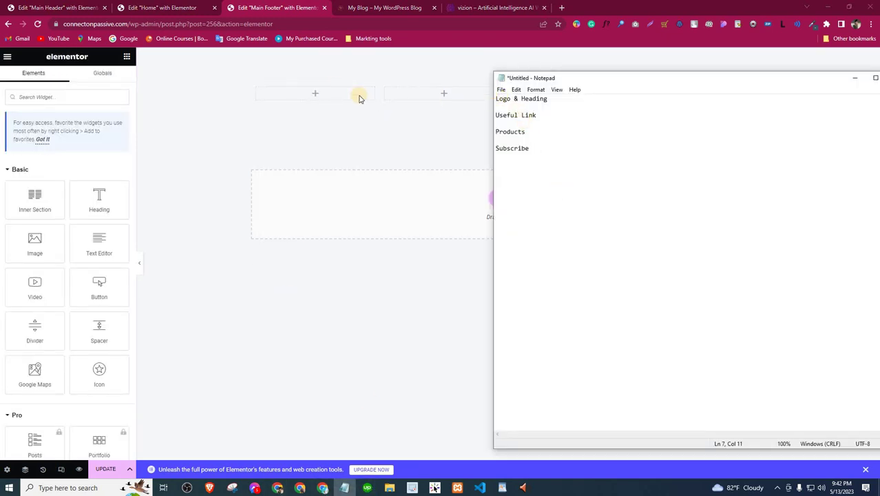
pyautogui.click(498, 115)
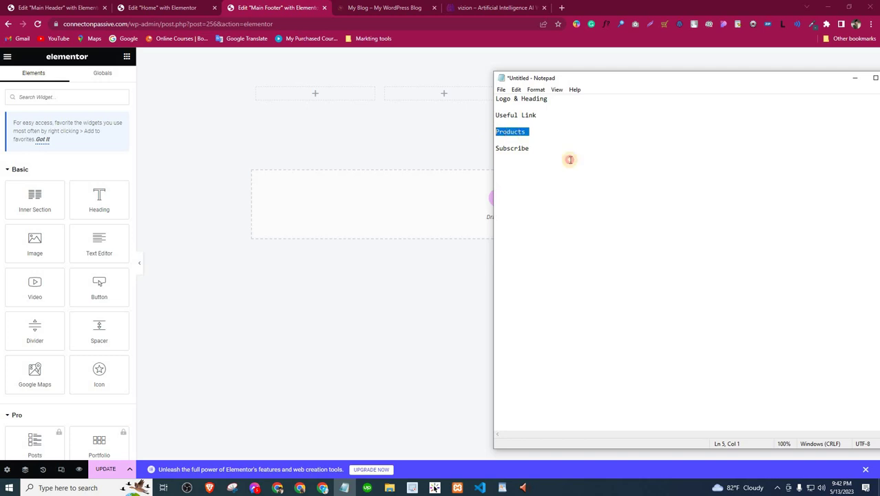
pyautogui.click(517, 132)
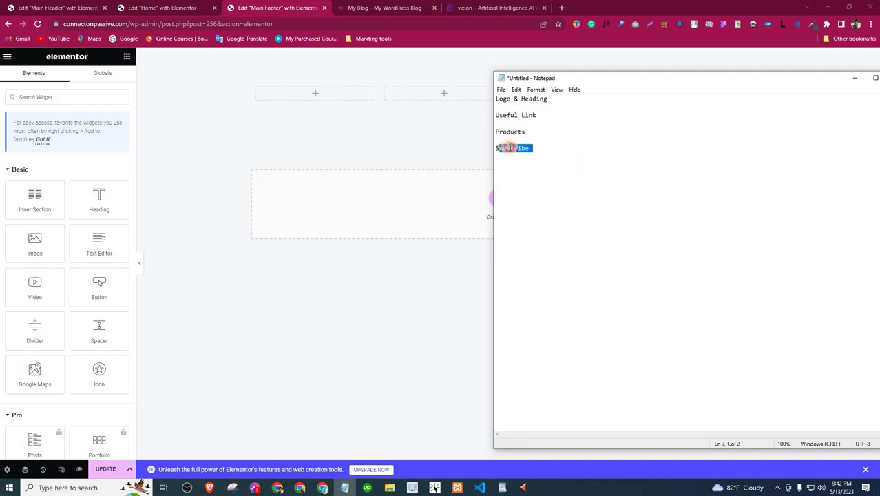
pyautogui.press('Left')
pyautogui.press('Right')
pyautogui.press('Right')
pyautogui.press('Right')
pyautogui.press('Right')
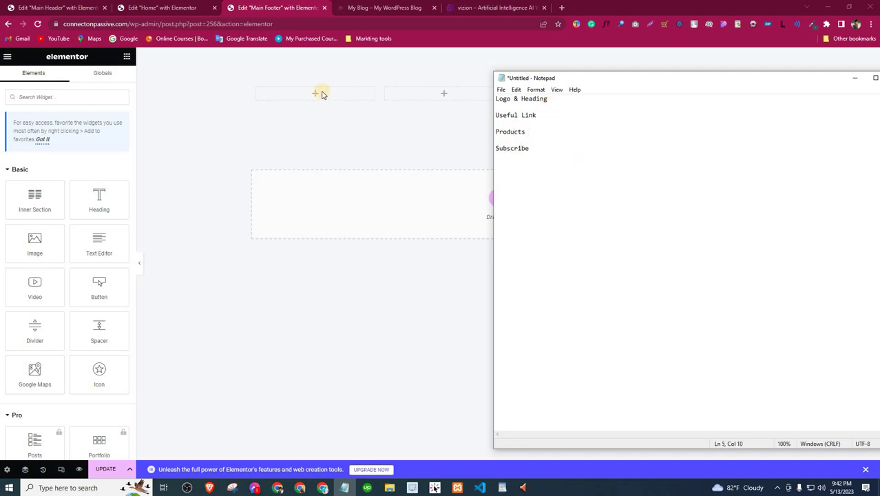
# Step: Open the settings of the outer footer section that holds the four columns
pyautogui.click(314, 93)
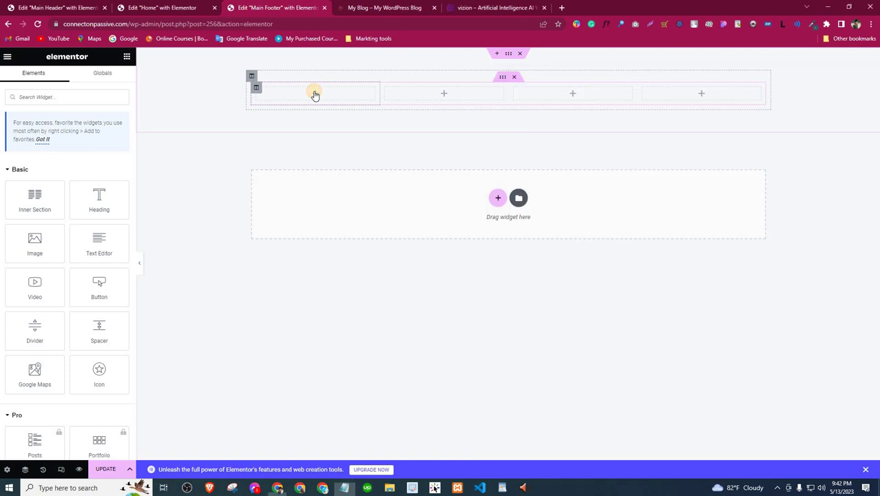
pyautogui.click(508, 55)
# Step: Try to sample the dark background colour of the live homepage's hero section with the page colour picker
pyautogui.click(425, 6)
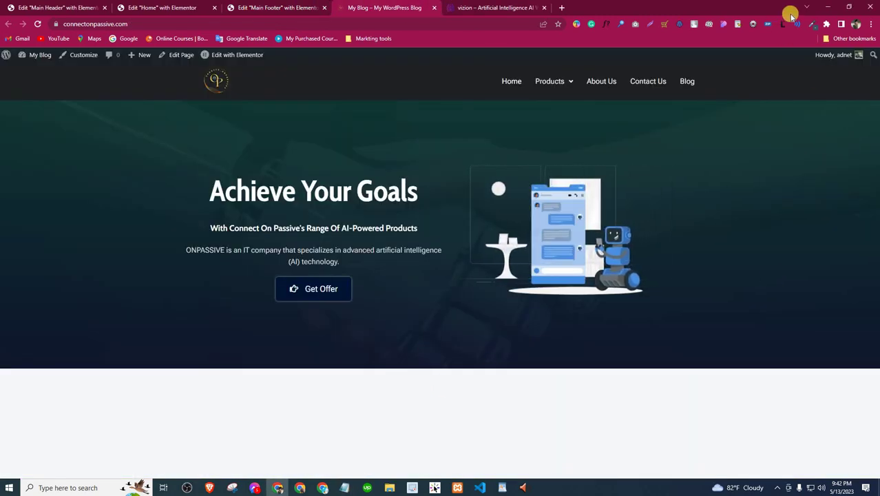
pyautogui.click(810, 24)
pyautogui.click(770, 35)
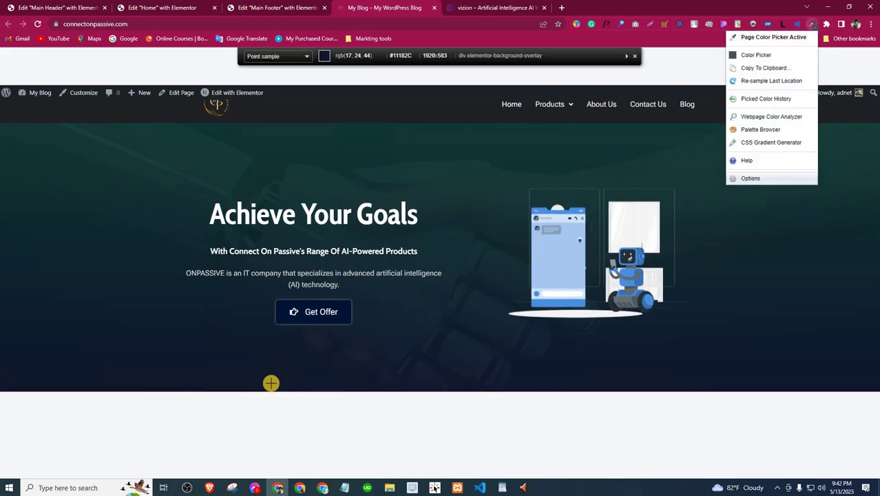
pyautogui.click(273, 377)
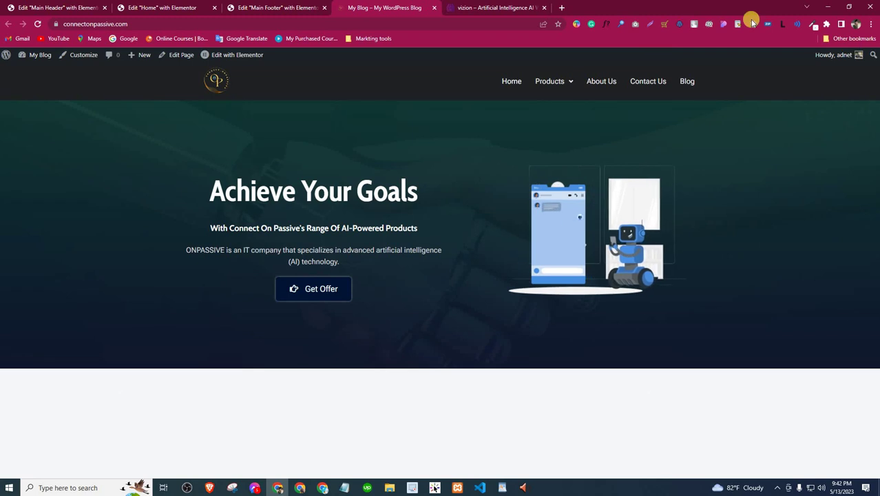
# Step: Sample the vizion demo footer's dark background colour and apply it as the footer section's classic background colour
pyautogui.hotkey('ctrl', 'Tab')
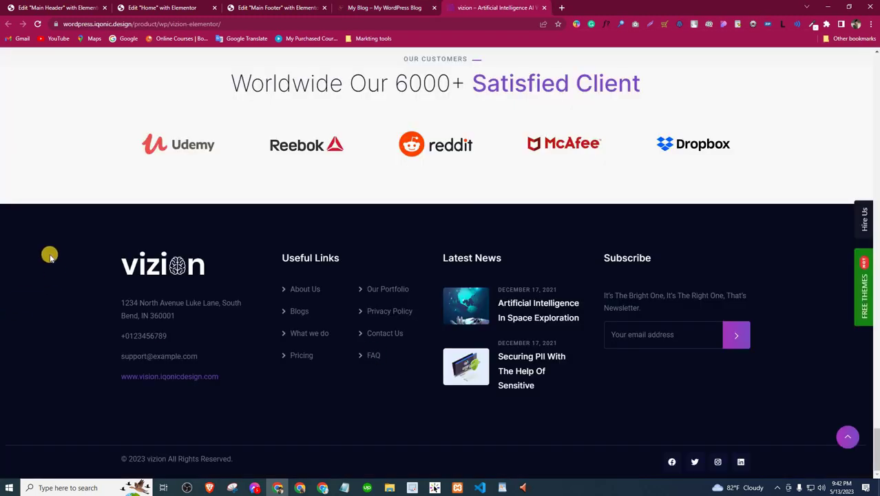
pyautogui.click(812, 25)
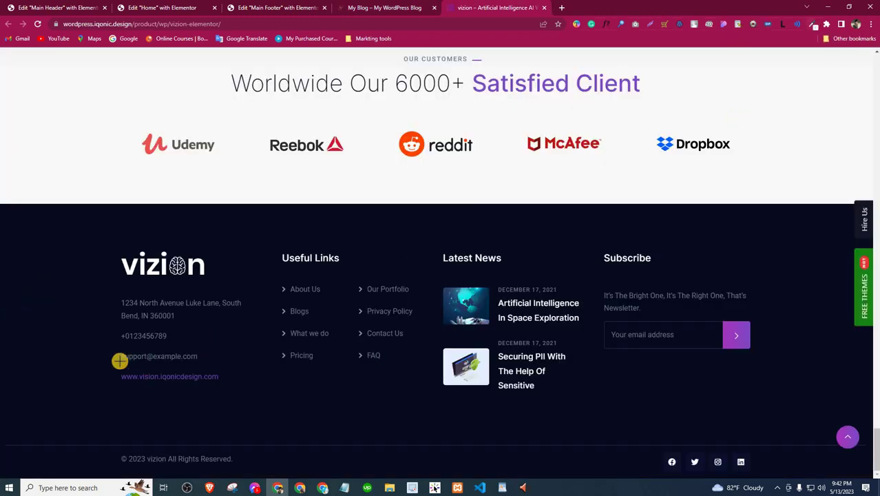
pyautogui.click(279, 8)
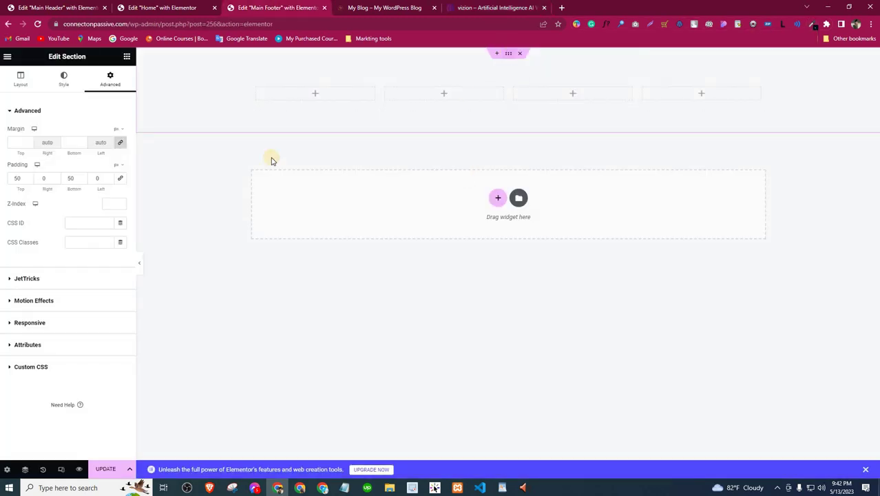
pyautogui.click(63, 79)
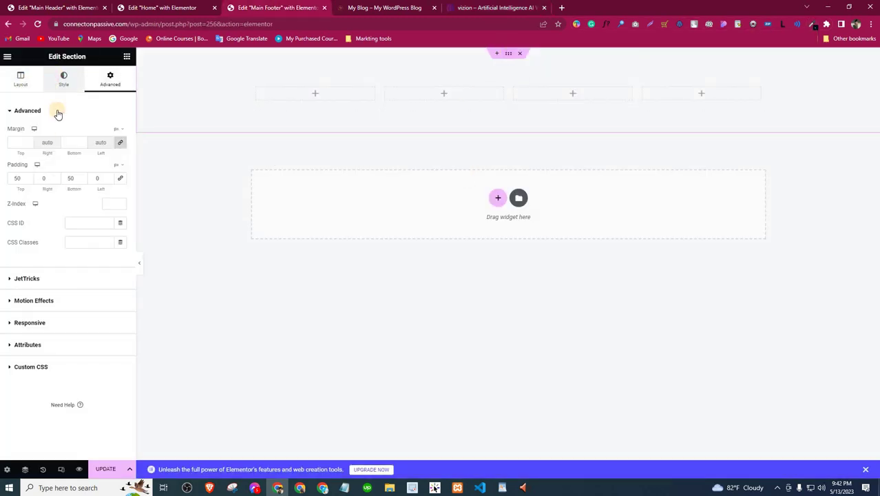
pyautogui.click(84, 152)
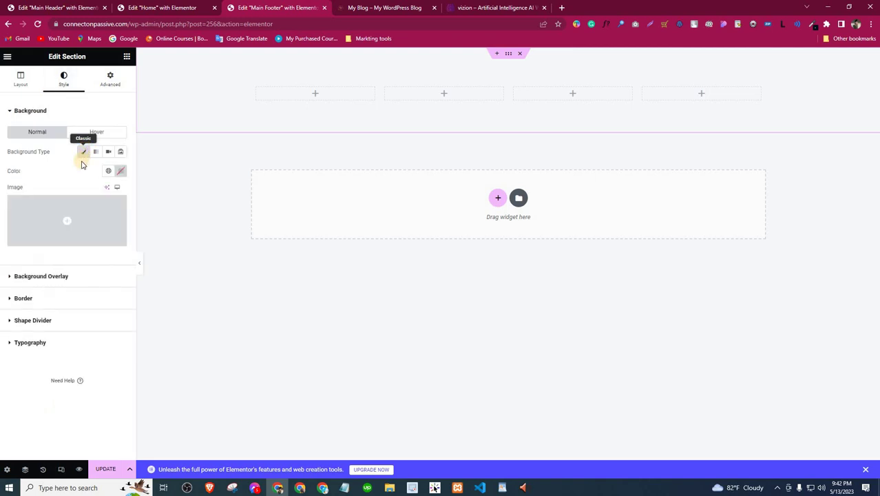
pyautogui.click(121, 173)
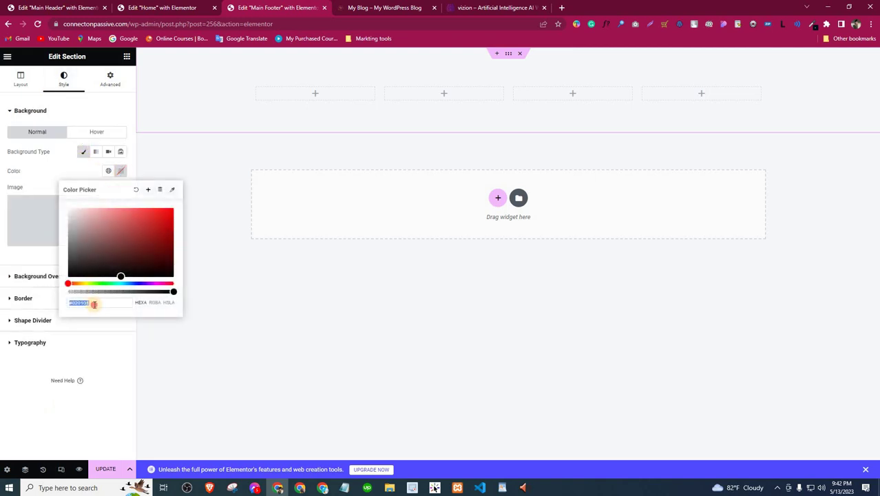
pyautogui.hotkey('ctrl', 'v')
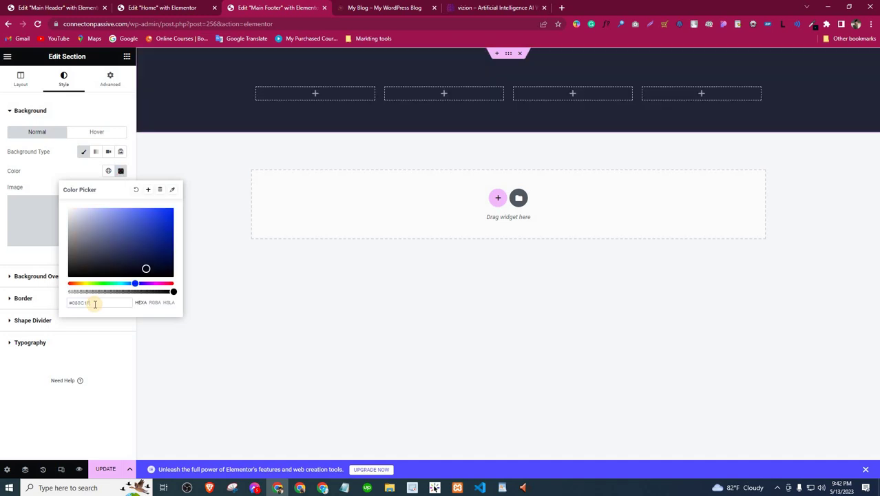
pyautogui.click(96, 379)
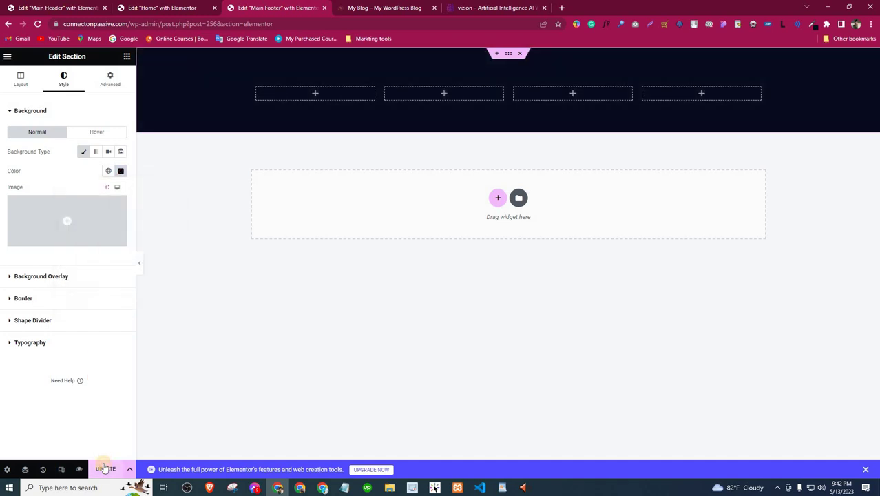
# Step: Check how the footer's dark background looks on the live homepage
pyautogui.click(364, 7)
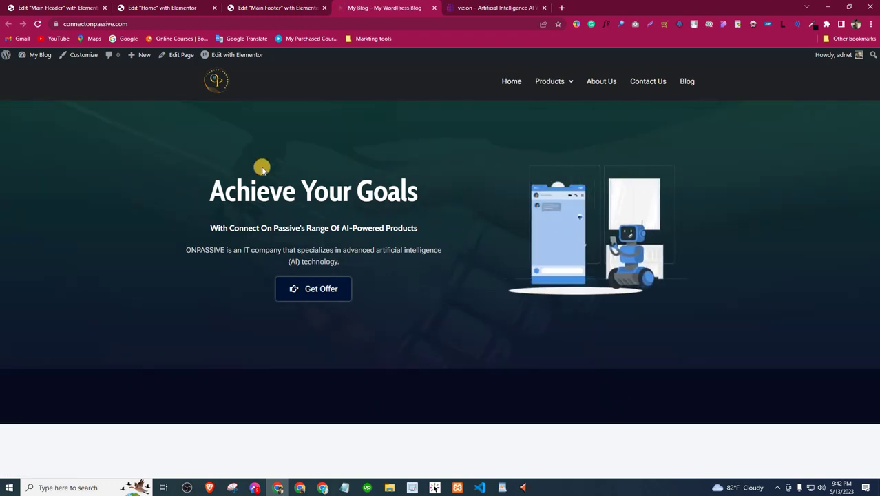
pyautogui.tripleClick(411, 215)
pyautogui.click(514, 259)
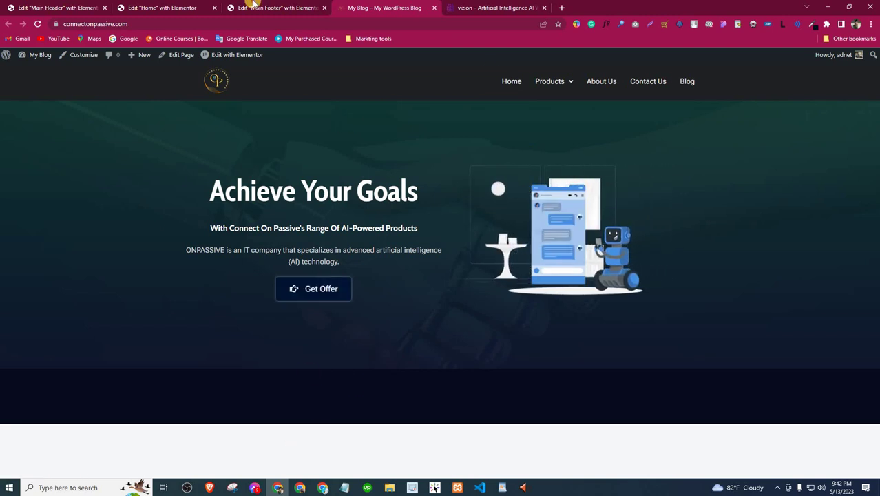
# Step: Place a Site Logo widget from Elementor Header & Footer Builder in the first footer column
pyautogui.click(276, 7)
pyautogui.click(314, 96)
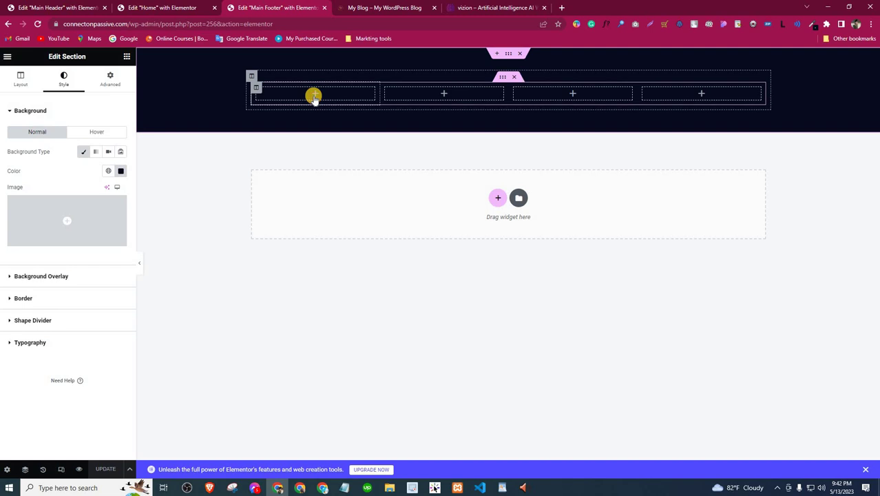
pyautogui.click(313, 97)
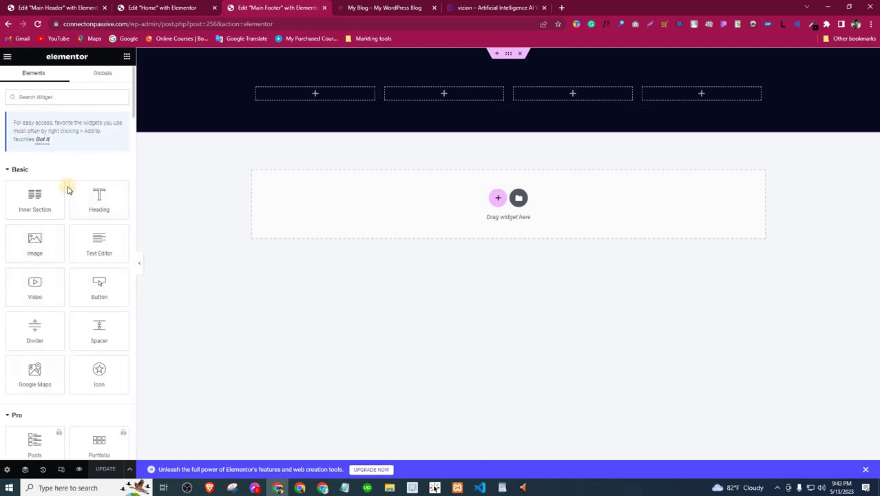
pyautogui.scroll(-15, 58, 241)
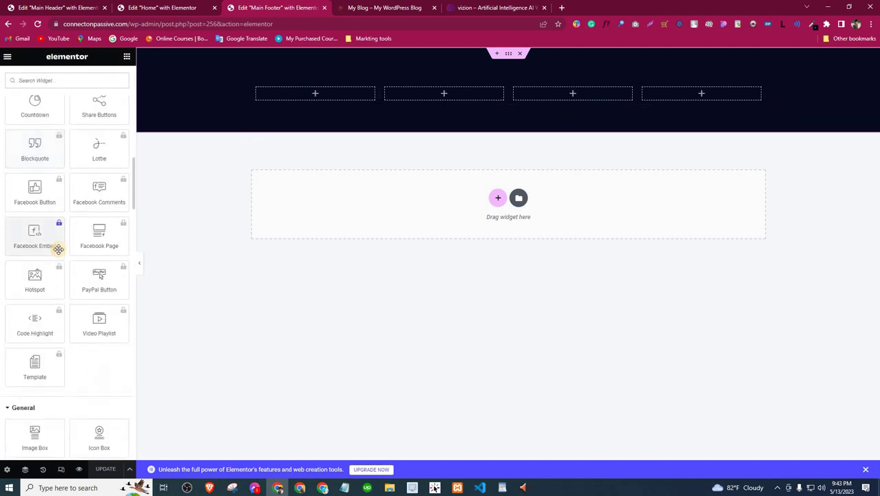
pyautogui.scroll(-3, 41, 240)
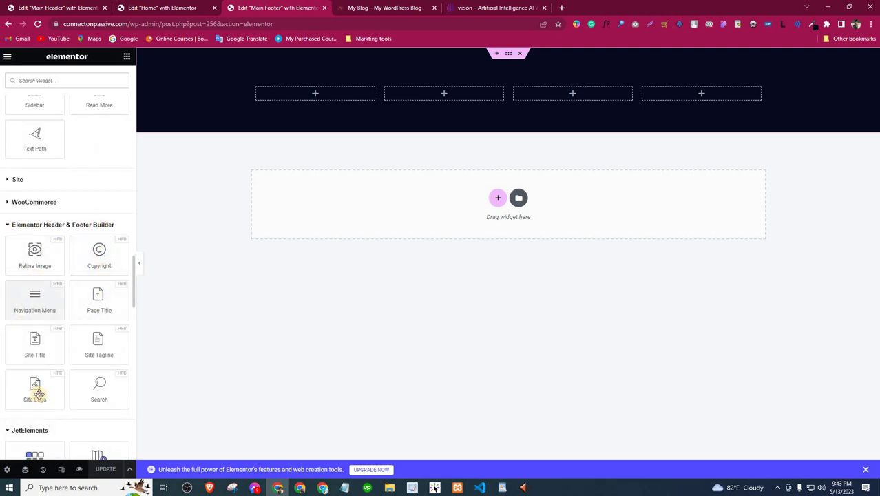
pyautogui.moveTo(42, 398); pyautogui.dragTo(314, 100)
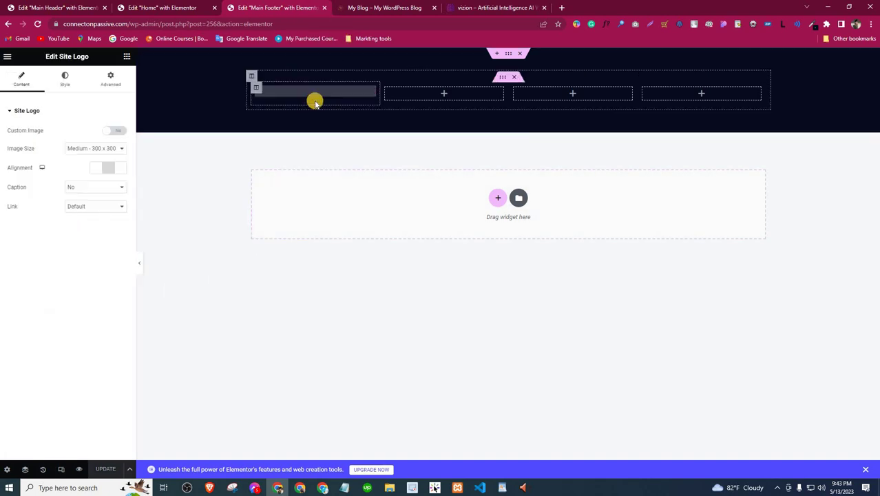
# Step: Set the site logo's width to 25%
pyautogui.click(65, 78)
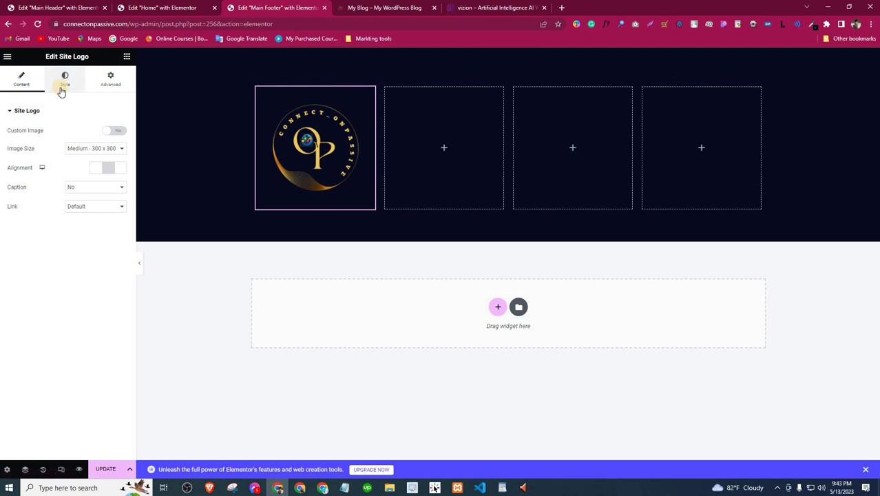
pyautogui.moveTo(7, 142); pyautogui.dragTo(27, 146)
pyautogui.click(120, 141)
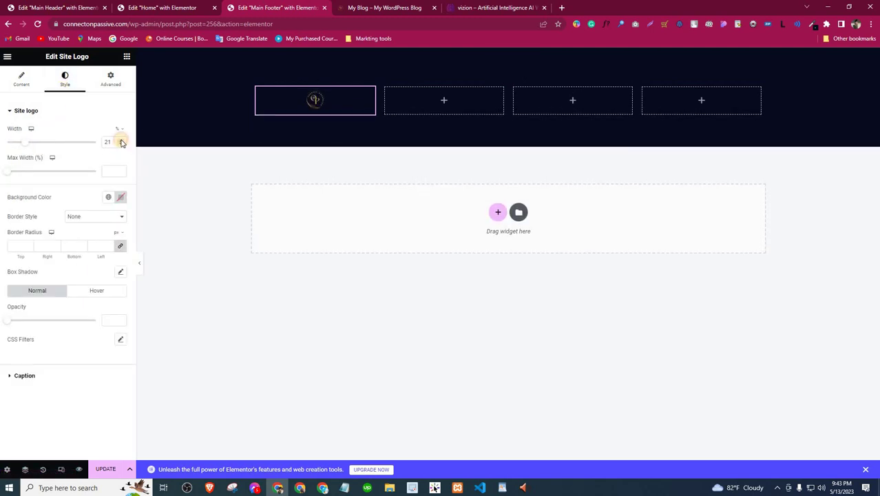
pyautogui.click(120, 141)
pyautogui.click(121, 141)
pyautogui.click(120, 142)
pyautogui.click(120, 141)
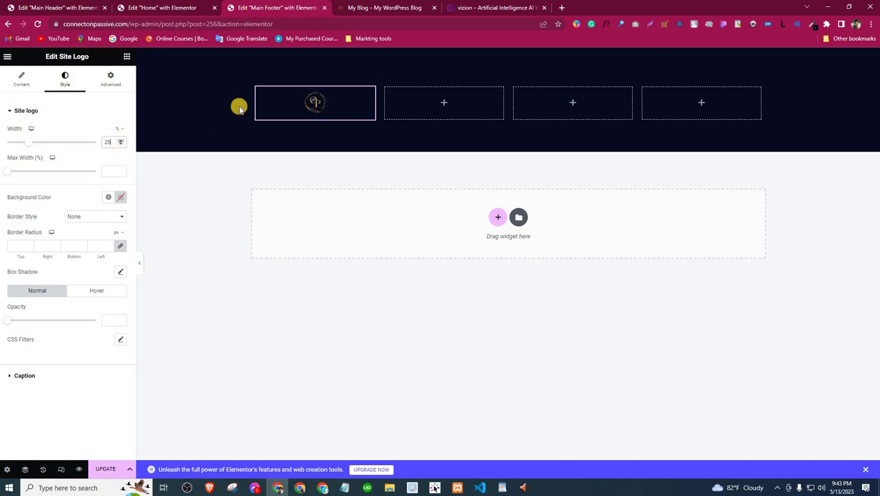
# Step: Align the site logo to the left and save the footer template
pyautogui.click(326, 102)
pyautogui.click(21, 79)
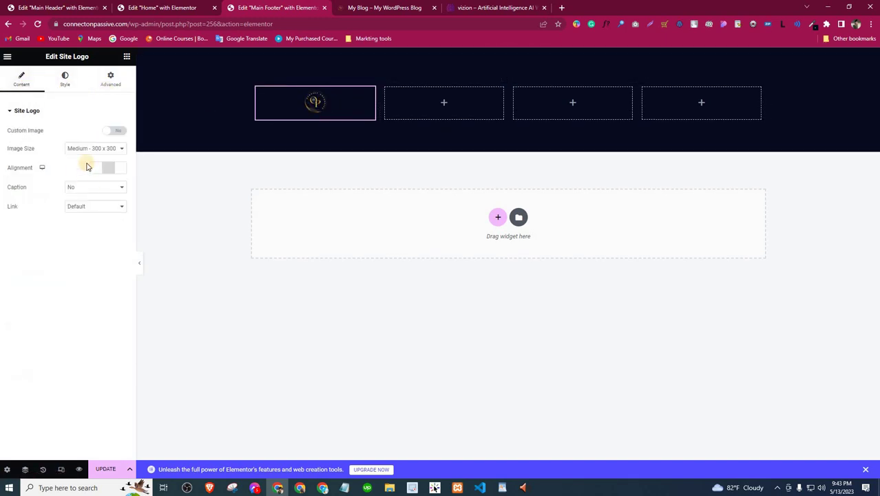
pyautogui.click(96, 169)
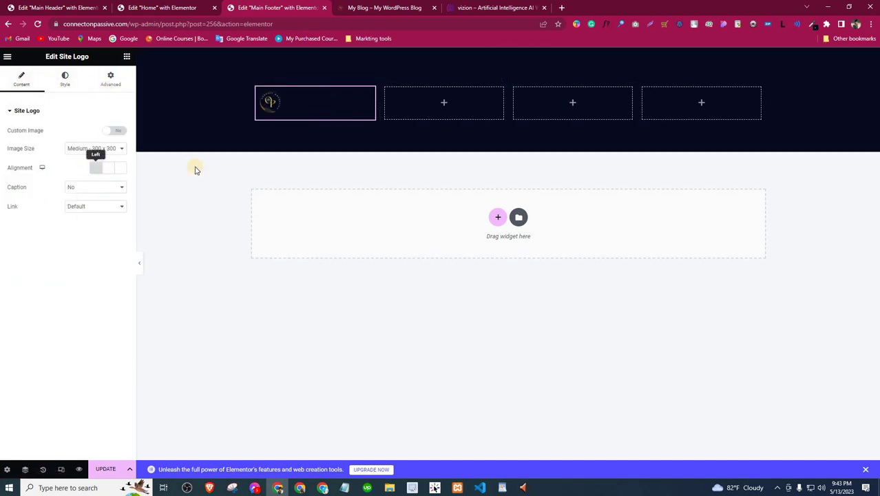
pyautogui.click(113, 472)
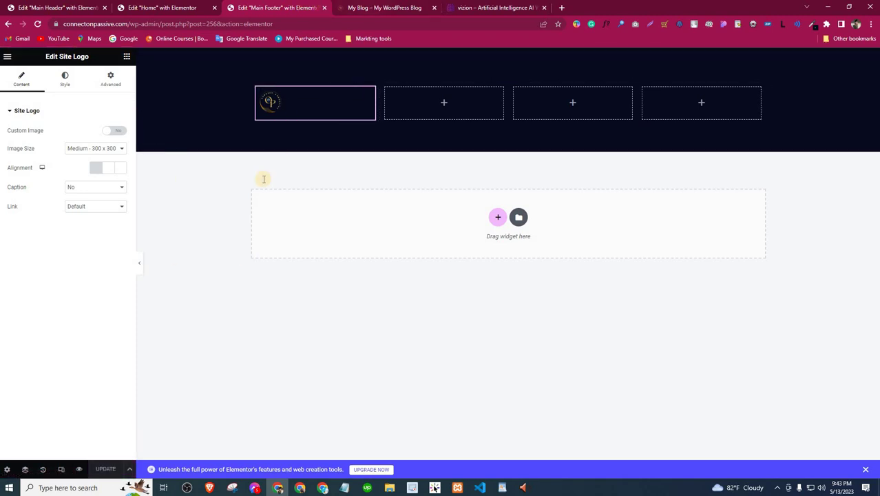
# Step: Copy the hero title "Achieve Your Goals" and its subtitle from the live homepage and return to the footer editor
pyautogui.hotkey('ctrl', 'Tab')
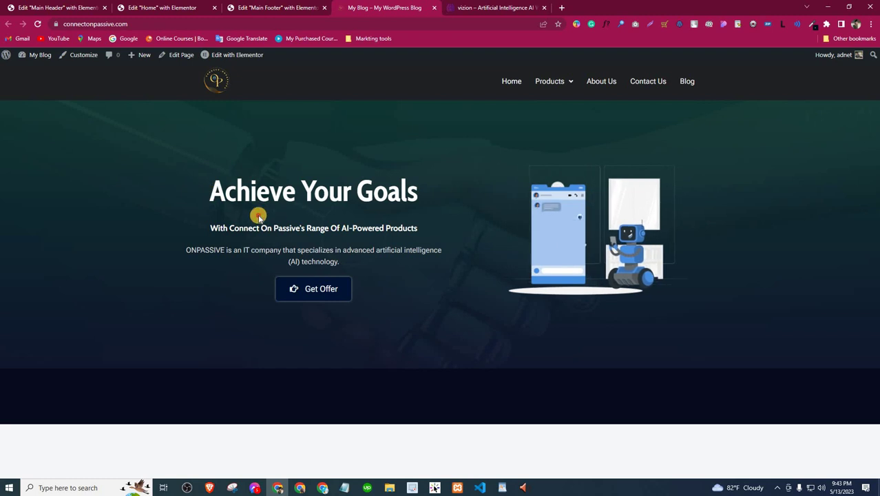
pyautogui.moveTo(259, 217); pyautogui.dragTo(415, 190)
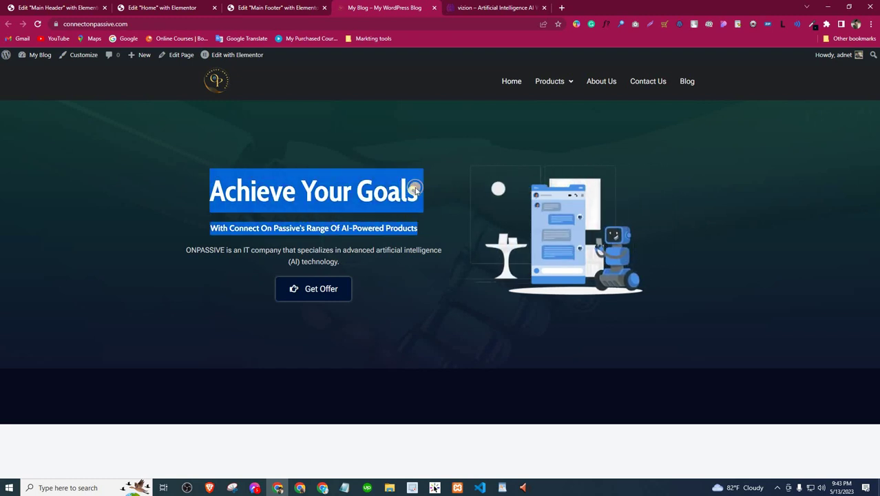
pyautogui.rightClick(415, 190)
pyautogui.click(422, 191)
pyautogui.hotkey('ctrl', 'shift', 'Tab')
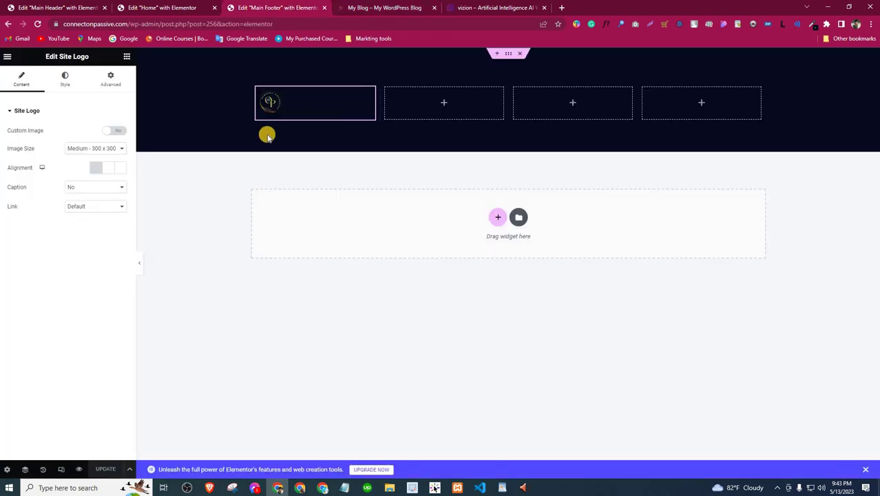
# Step: Add a Heading widget below the logo, set its HTML tag to p and replace its title with the copied hero text
pyautogui.click(126, 56)
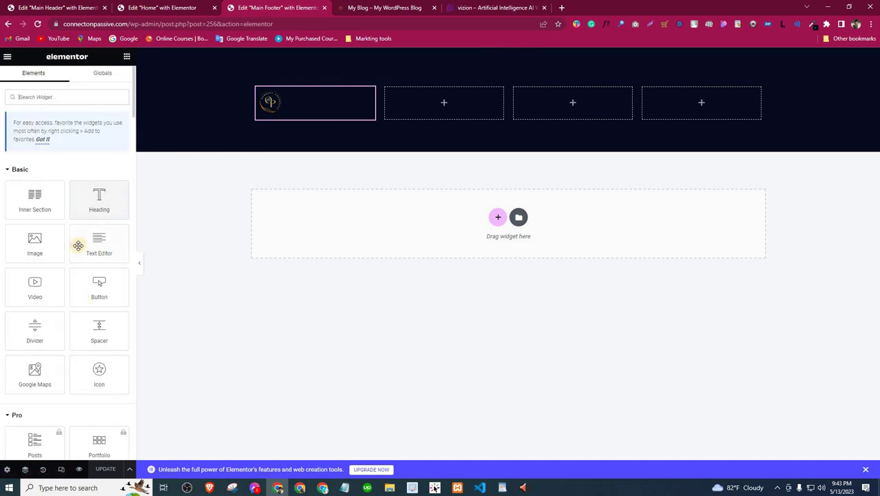
pyautogui.moveTo(79, 209); pyautogui.dragTo(292, 113)
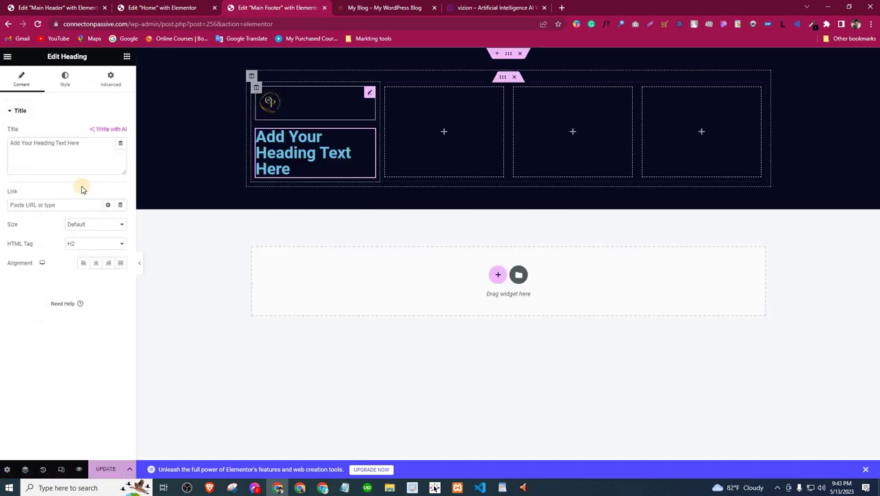
pyautogui.click(89, 244)
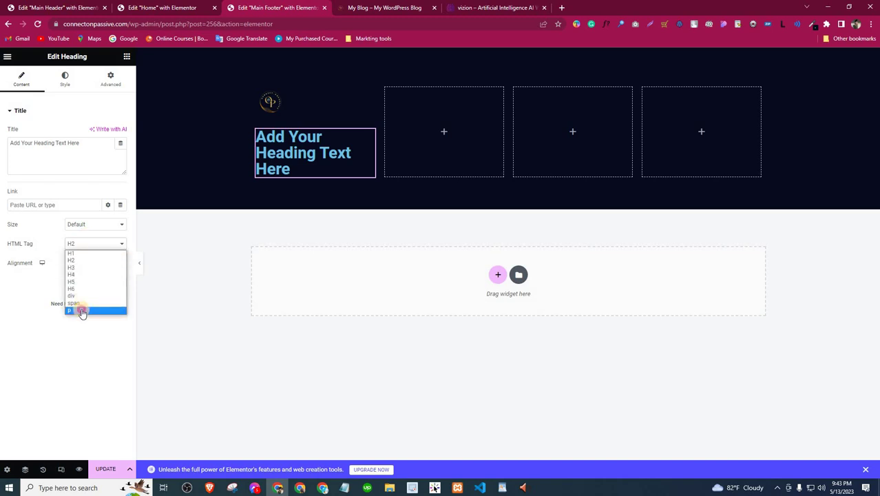
pyautogui.click(82, 308)
pyautogui.click(74, 142)
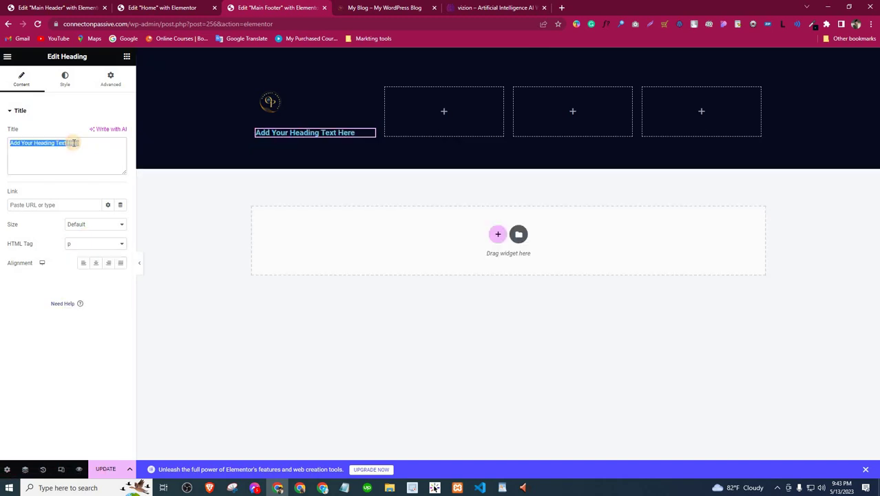
pyautogui.hotkey('ctrl', 'v')
# Step: Inspect the font of the description paragraph in the live homepage's hero with WhatFont
pyautogui.click(64, 77)
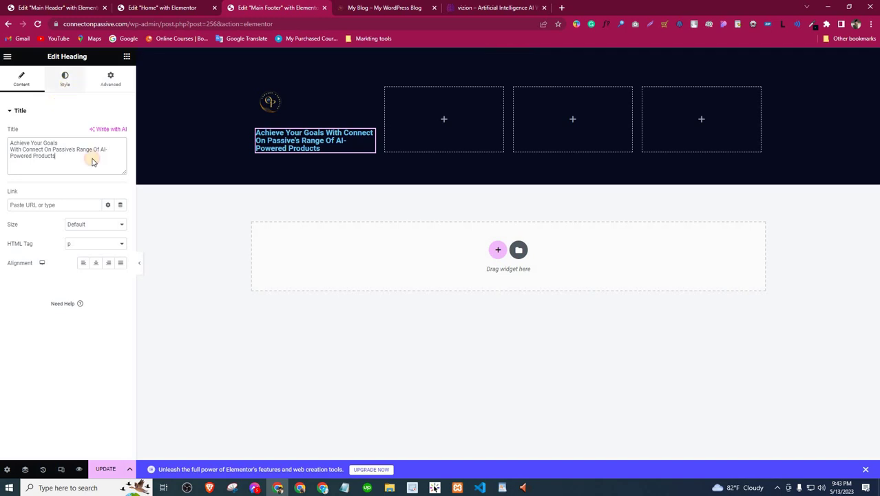
pyautogui.hotkey('ctrl', 'Tab')
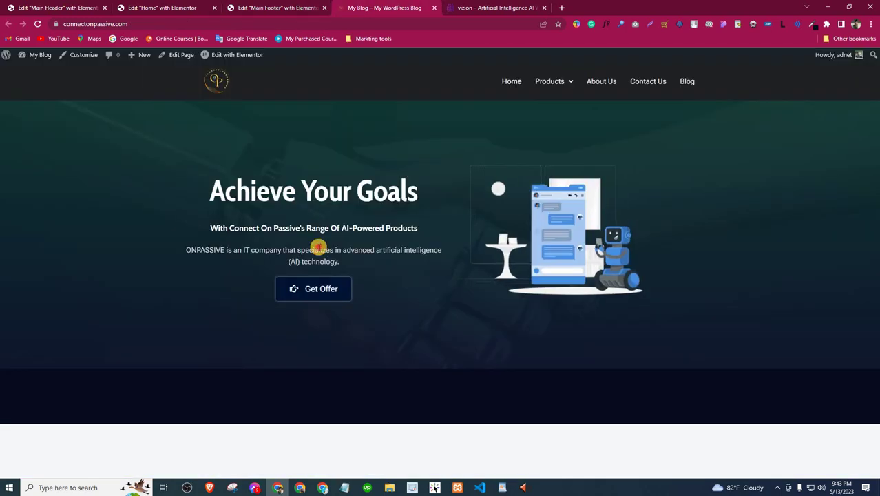
pyautogui.tripleClick(395, 242)
pyautogui.click(395, 242)
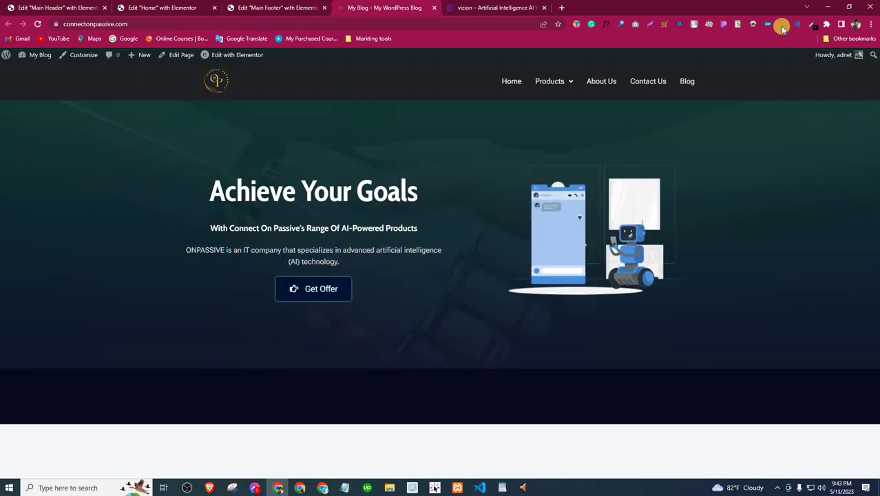
pyautogui.click(605, 23)
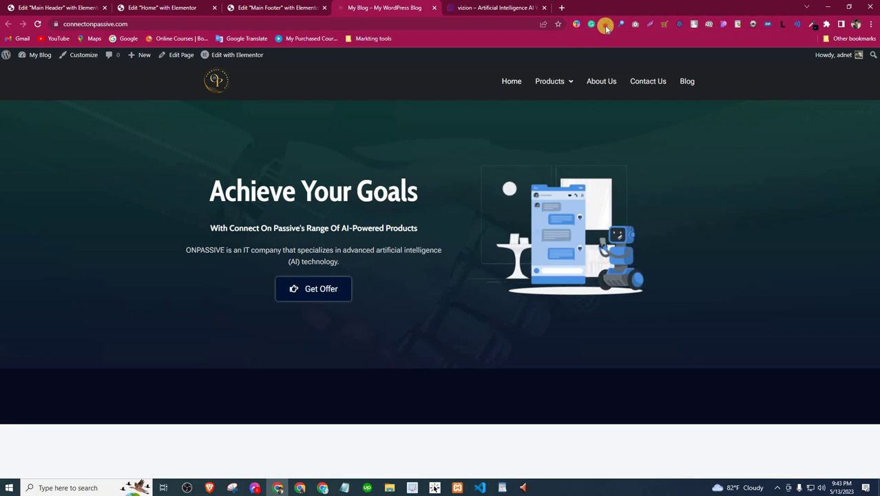
pyautogui.click(344, 252)
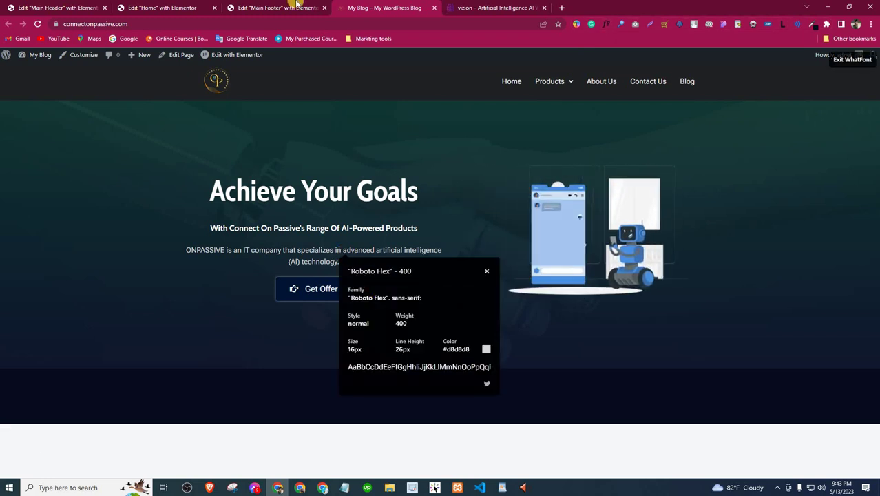
# Step: Return to the footer editor and set the heading's font family to Roboto Flex with weight 400 (Normal)
pyautogui.hotkey('ctrl', 'pageup')
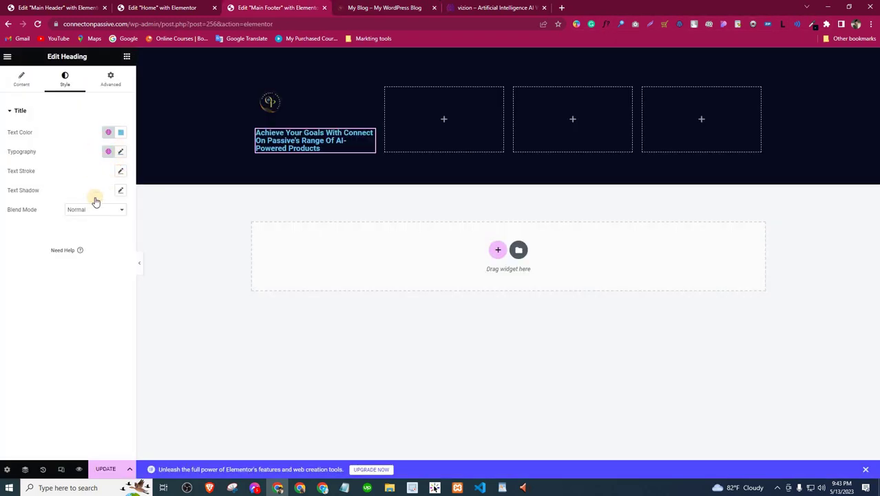
pyautogui.click(120, 151)
pyautogui.click(108, 243)
pyautogui.click(99, 269)
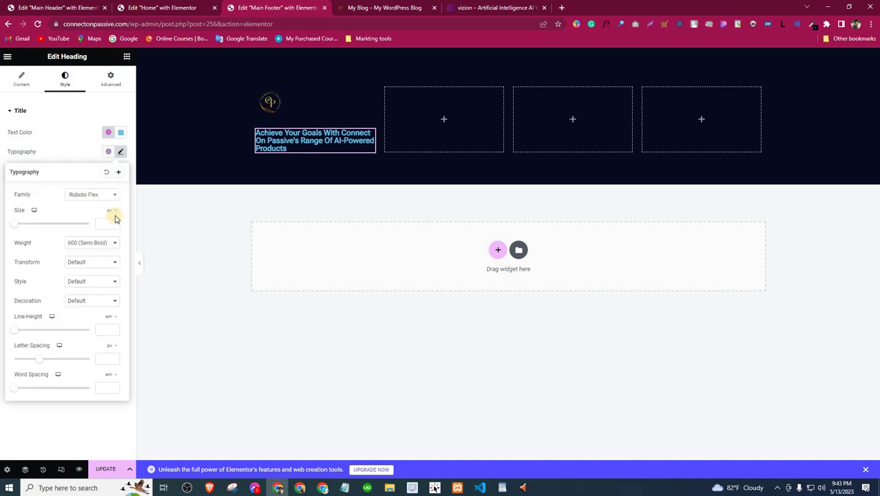
pyautogui.click(105, 243)
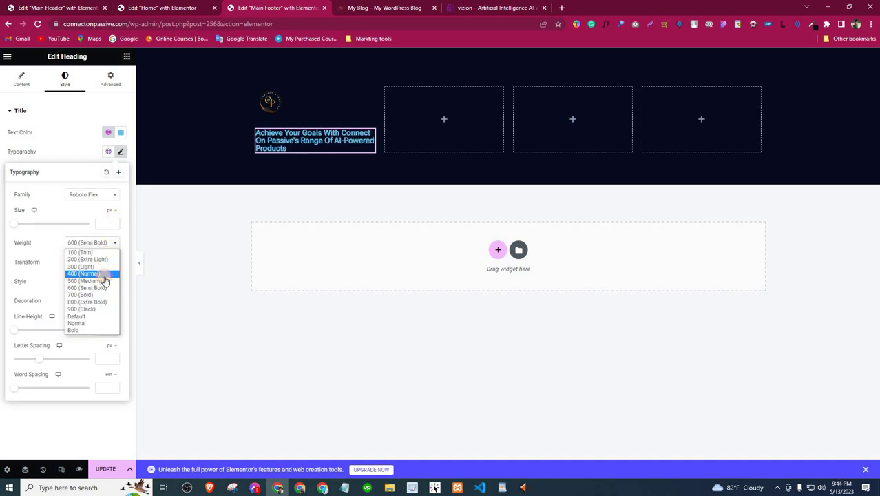
pyautogui.click(101, 273)
# Step: Set the heading's font size to 14 px and its line height to 1.5 em
pyautogui.click(112, 223)
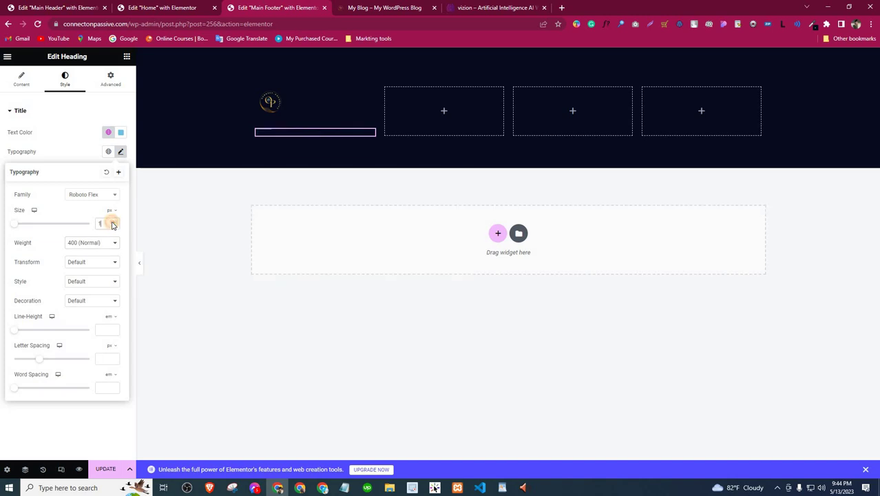
pyautogui.click(112, 224)
pyautogui.click(112, 224)
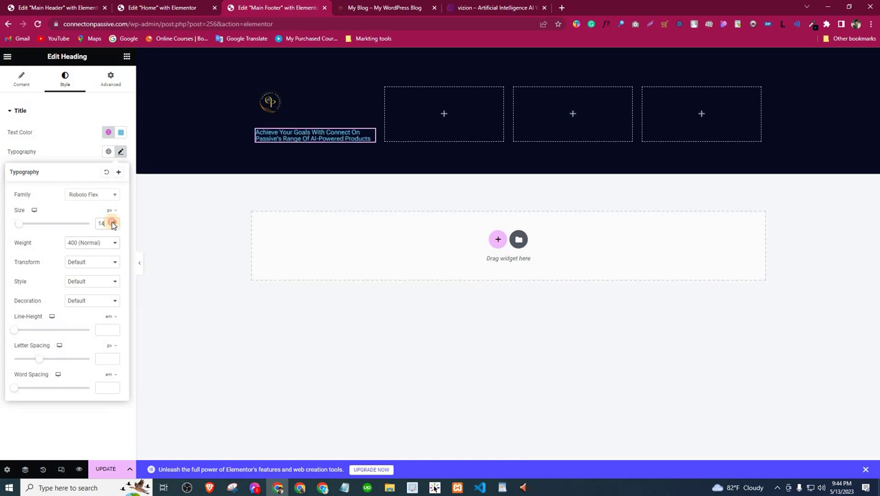
pyautogui.click(112, 224)
pyautogui.click(113, 227)
pyautogui.click(115, 329)
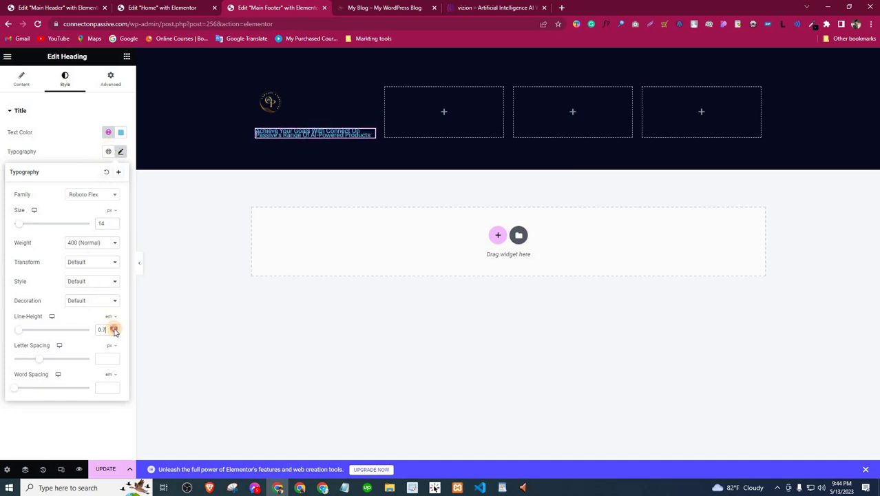
pyautogui.click(114, 329)
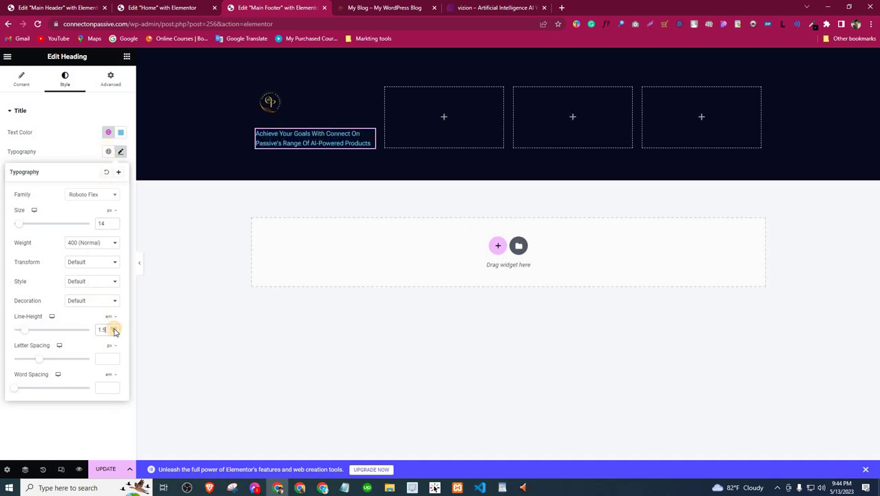
pyautogui.click(76, 141)
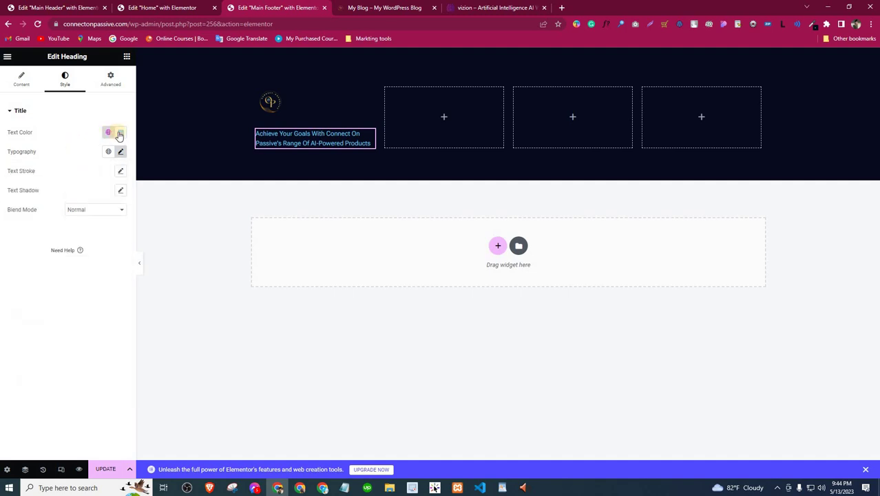
# Step: Set the heading's text color to #FFFFFF and save the footer template
pyautogui.click(120, 132)
pyautogui.moveTo(46, 157); pyautogui.dragTo(47, 154)
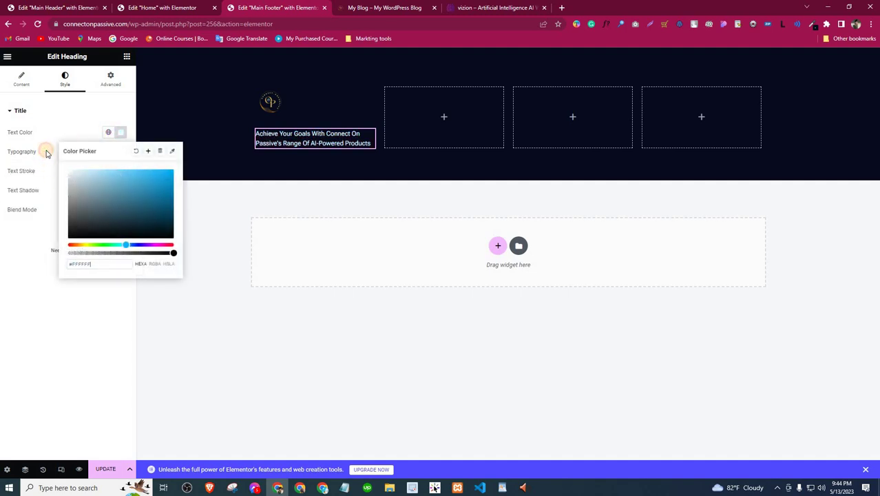
pyautogui.click(98, 468)
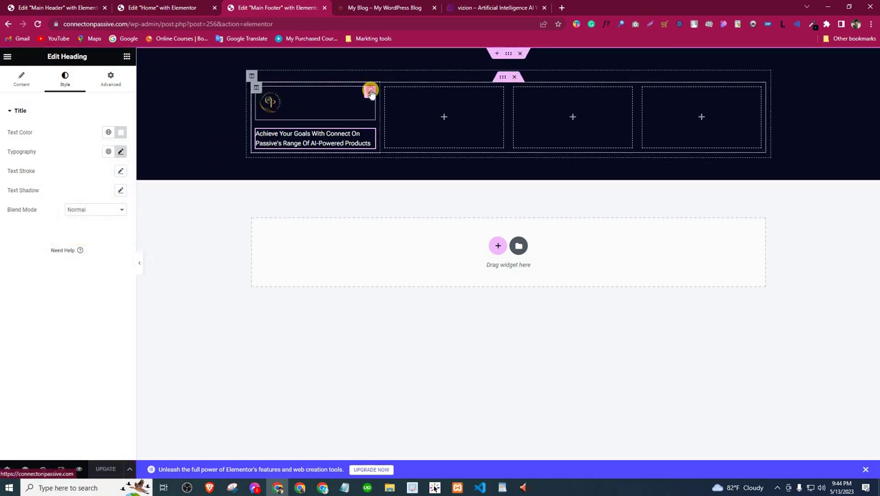
# Step: Give the site logo a solid 1 px border in #FFFFFF with a 3 px radius and save the footer
pyautogui.click(65, 81)
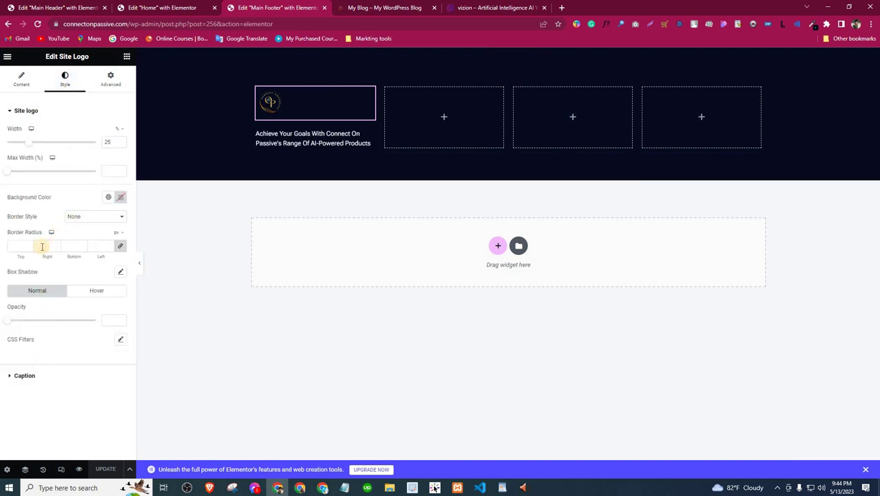
pyautogui.click(82, 216)
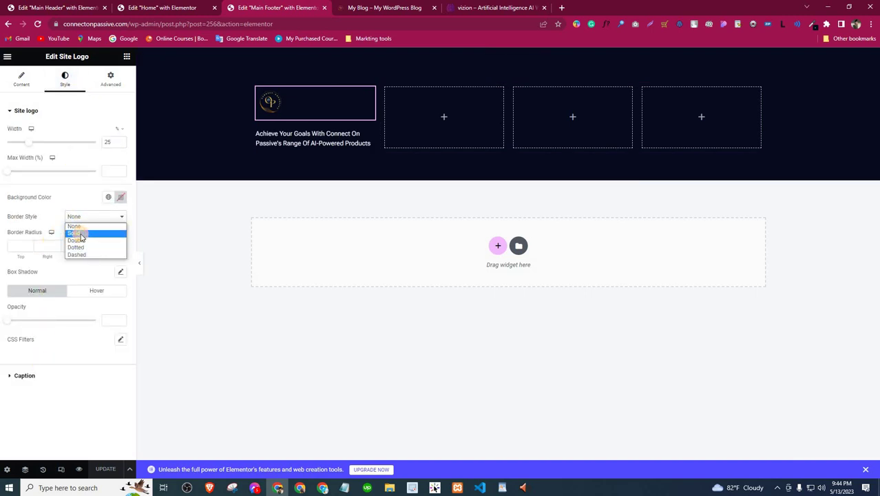
pyautogui.click(80, 236)
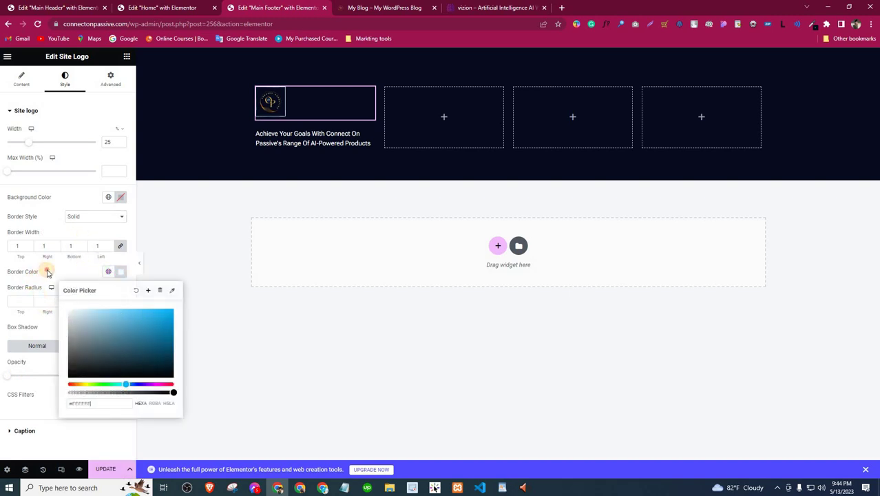
pyautogui.click(58, 303)
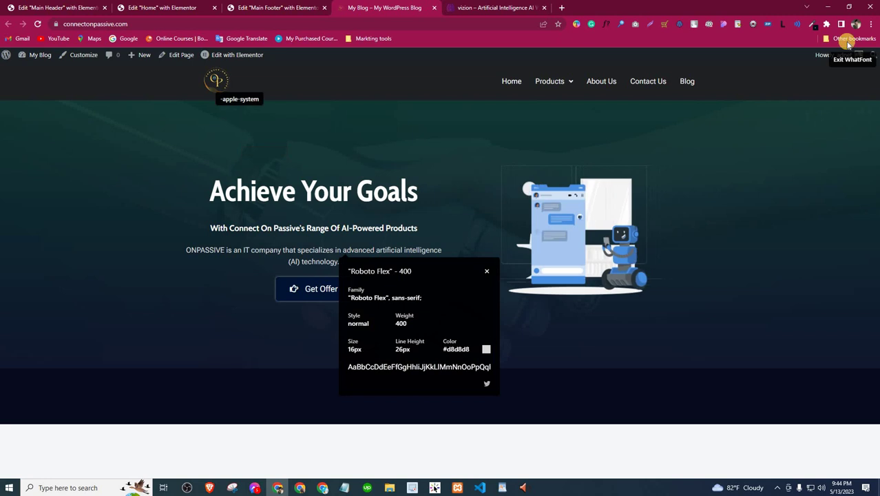
# Step: Exit WhatFont, reload the live homepage to check the footer's logo and text, and return to the footer editor
pyautogui.click(852, 58)
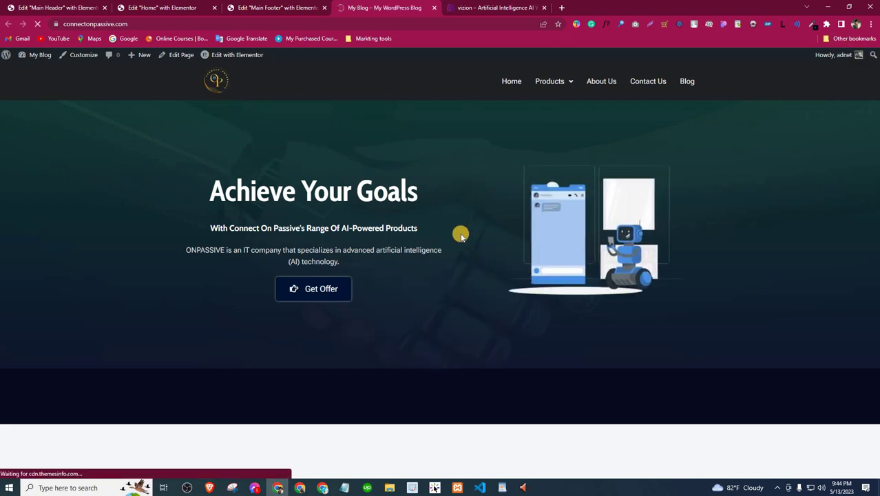
pyautogui.scroll(-1, 207, 399)
pyautogui.scroll(1, 229, 70)
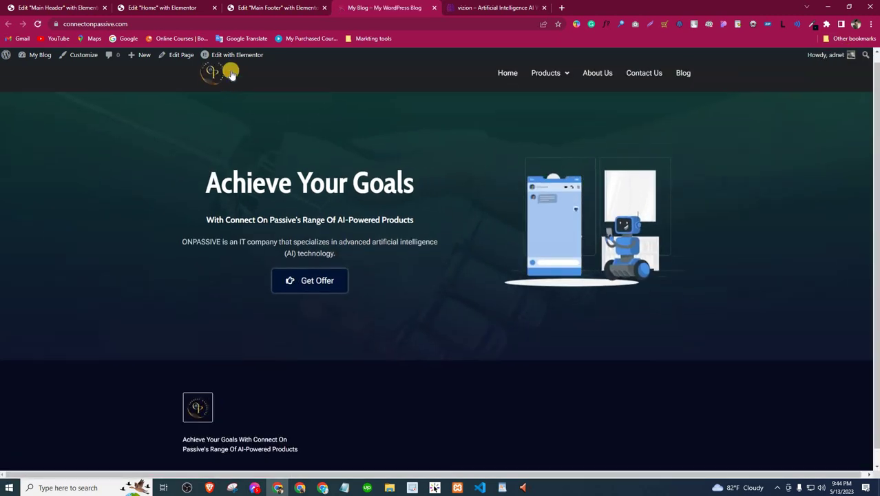
pyautogui.scroll(-1, 206, 385)
pyautogui.click(195, 392)
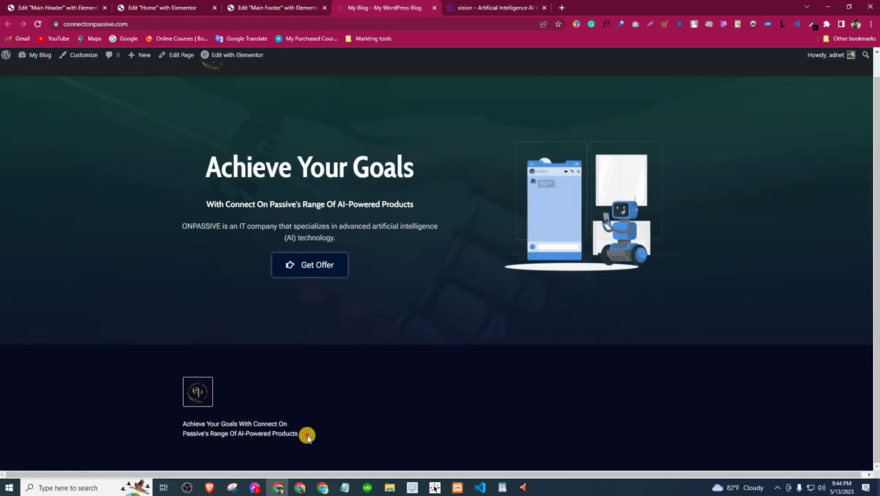
pyautogui.tripleClick(170, 419)
pyautogui.click(308, 375)
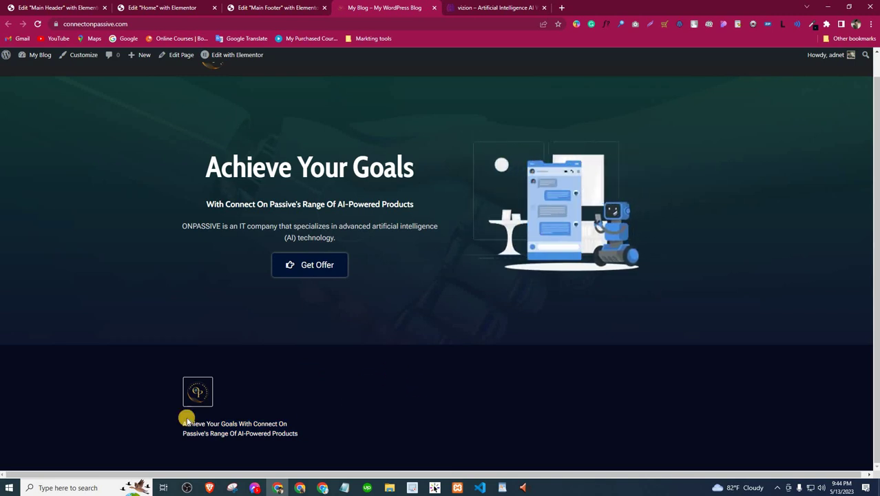
pyautogui.scroll(1, 372, 248)
pyautogui.hotkey('ctrl', 'shift', 'Tab')
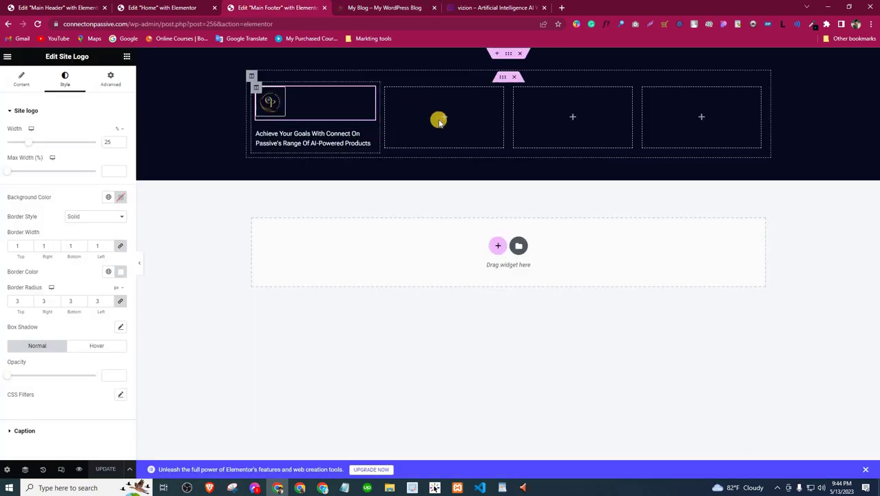
# Step: Look up the second column's name in the Notepad outline and add a Heading widget titled "Useful Link" to that column
pyautogui.click(444, 121)
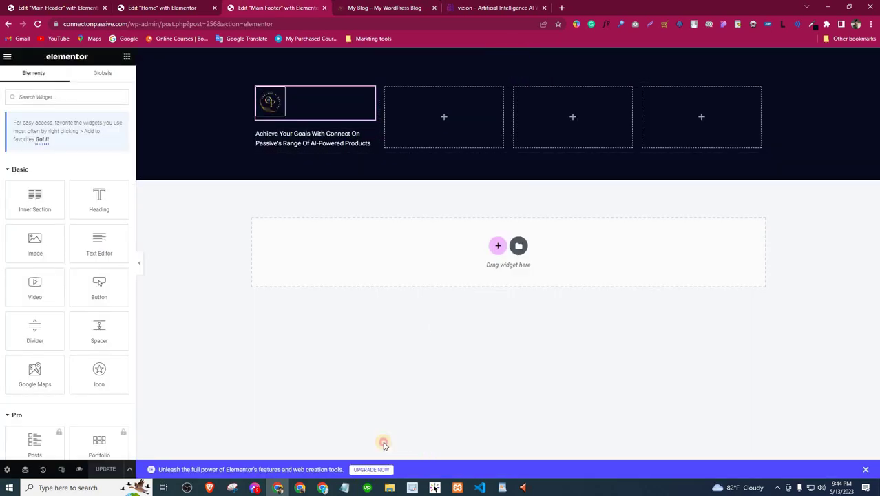
pyautogui.click(344, 487)
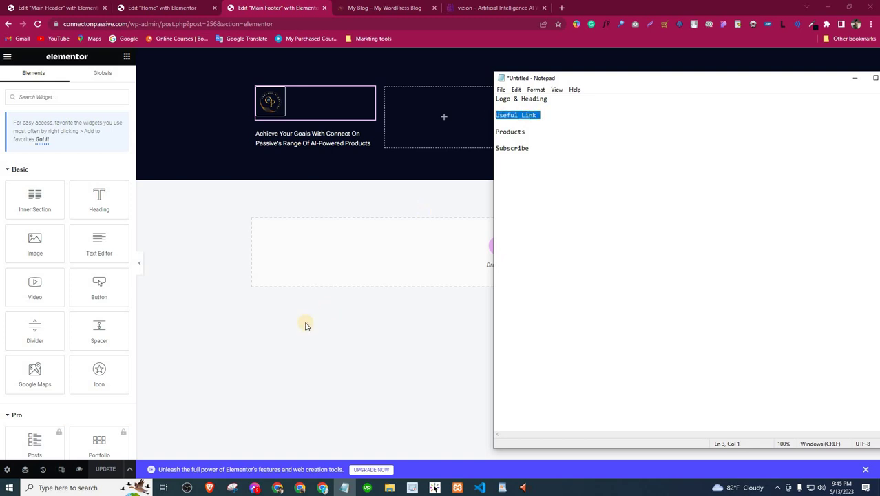
pyautogui.click(467, 139)
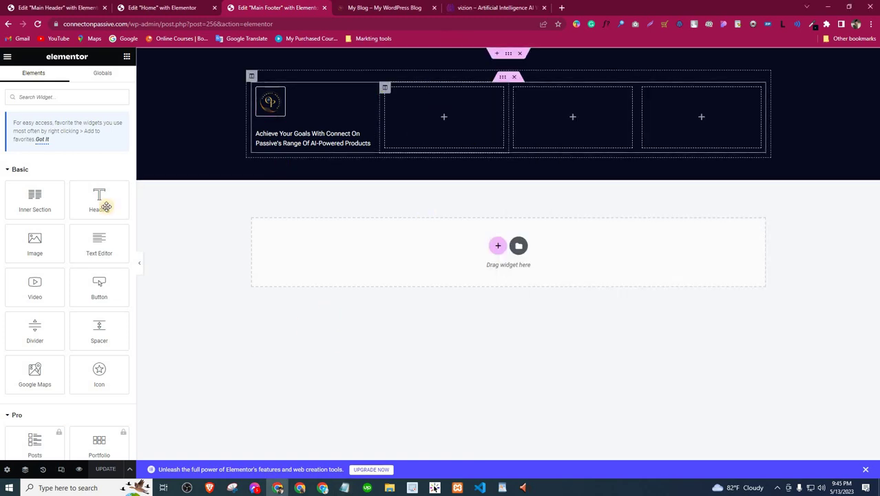
pyautogui.moveTo(101, 204); pyautogui.dragTo(455, 133)
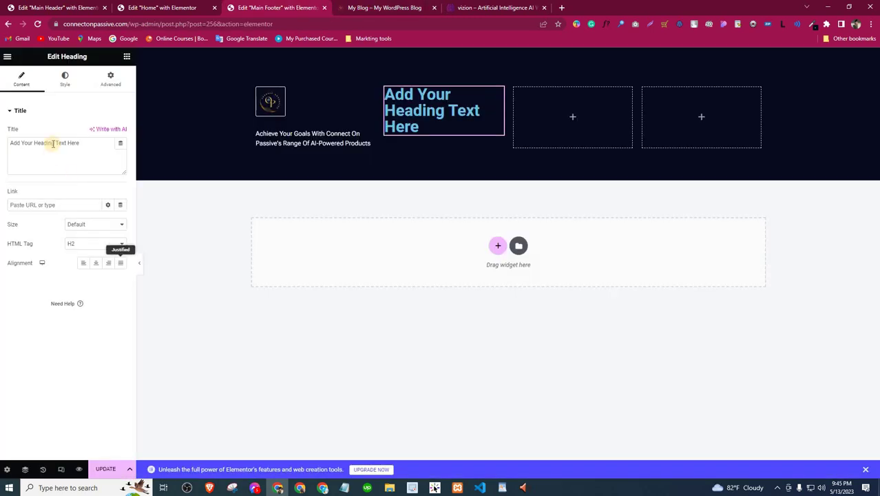
pyautogui.write('Useful Link')
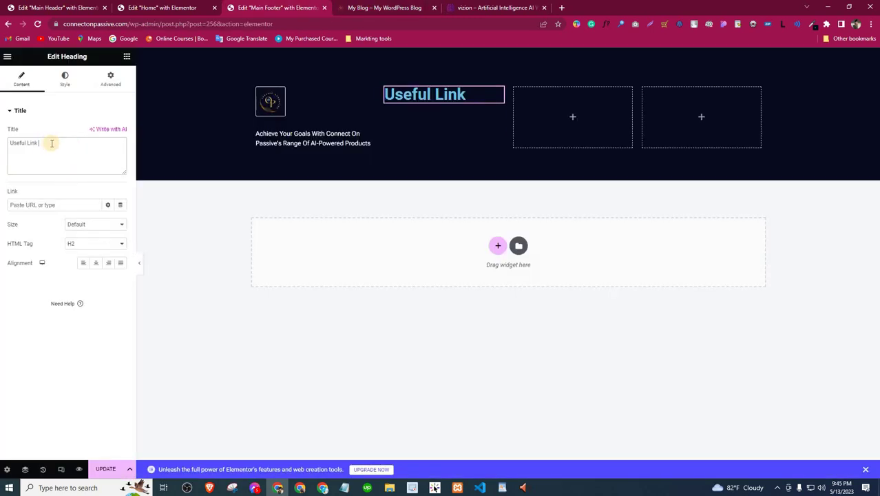
# Step: Open the custom typography settings of the "Useful Link" heading
pyautogui.click(67, 86)
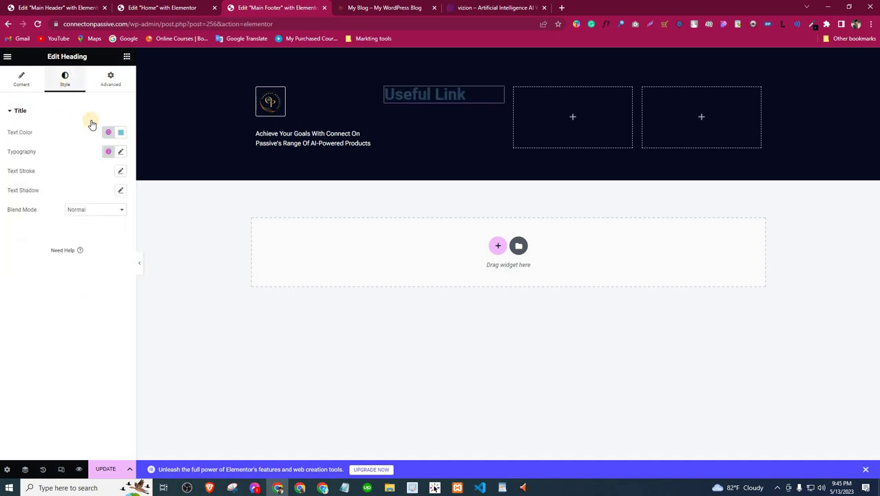
pyautogui.click(117, 152)
pyautogui.click(109, 153)
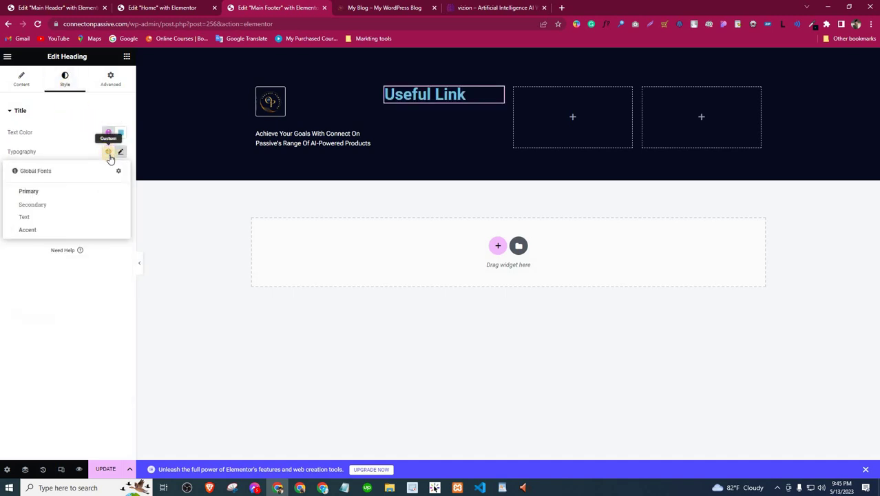
pyautogui.click(121, 152)
# Step: Identify the hero title's font on the live homepage with WhatFont and copy the family name "Cabin"
pyautogui.hotkey('ctrl', 'Tab')
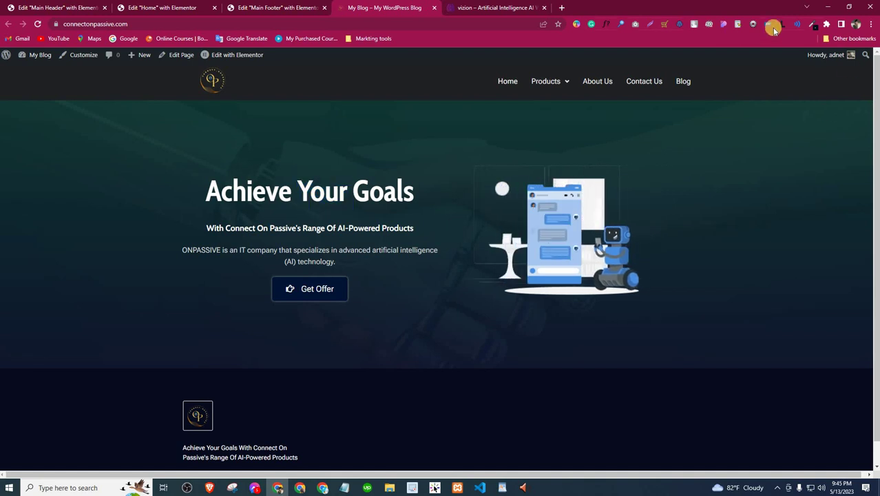
pyautogui.click(607, 24)
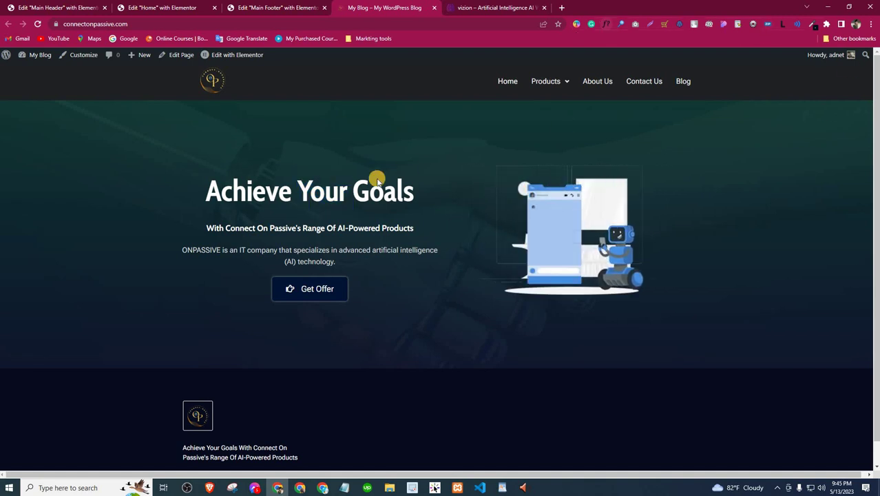
pyautogui.click(329, 197)
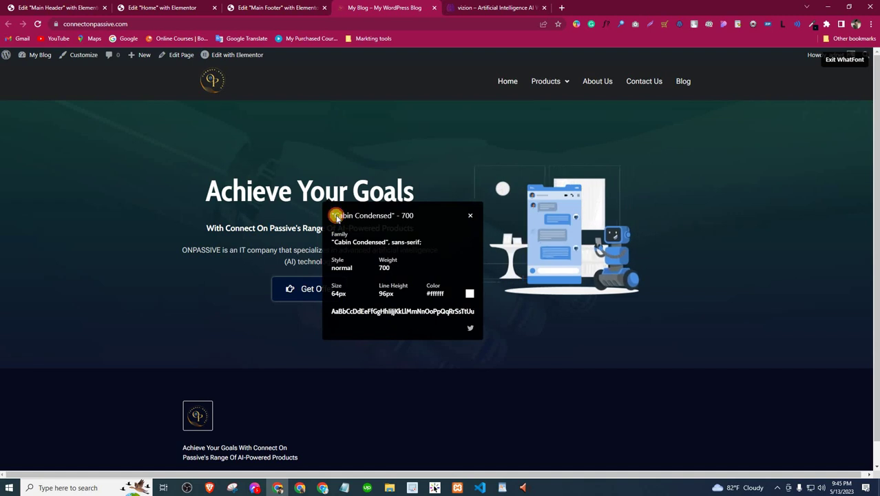
pyautogui.doubleClick(343, 218)
pyautogui.hotkey('ctrl', 'c')
pyautogui.rightClick(346, 222)
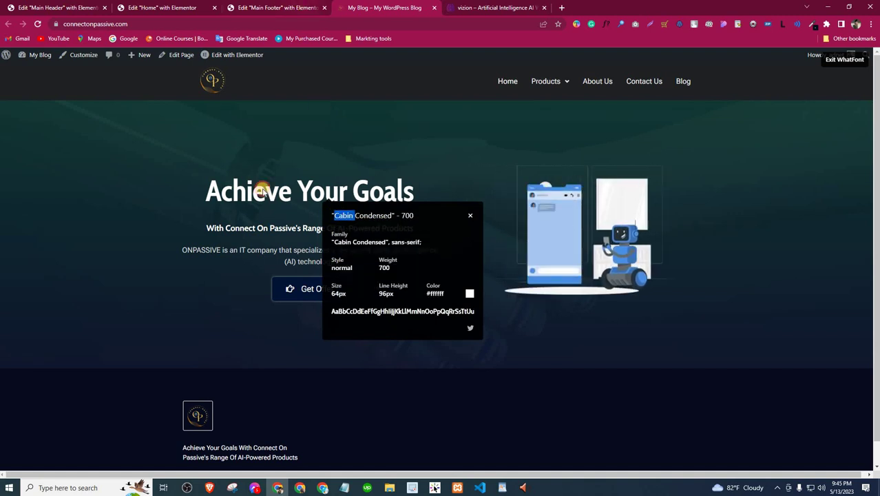
# Step: Set the "Useful Link" heading's typography to the Cabin family, 20 px size and 1.3 em line height
pyautogui.hotkey('ctrl', 'shift', 'Tab')
pyautogui.click(91, 209)
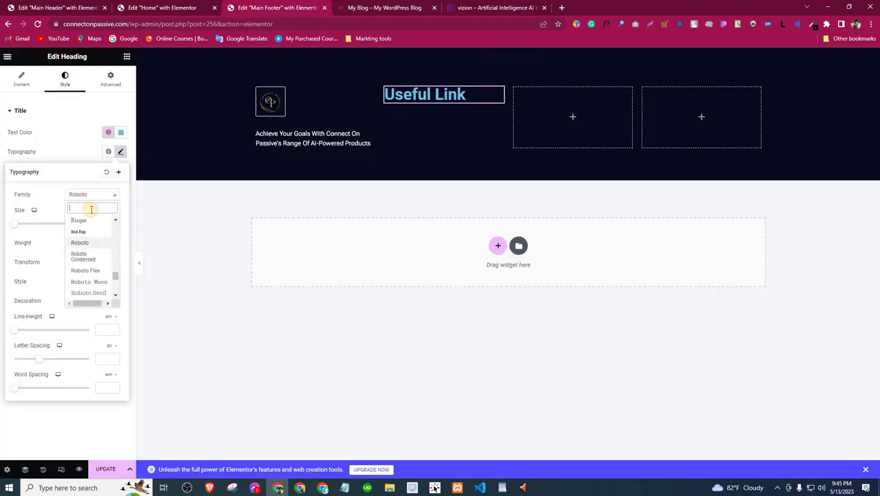
pyautogui.hotkey('ctrl', 'v')
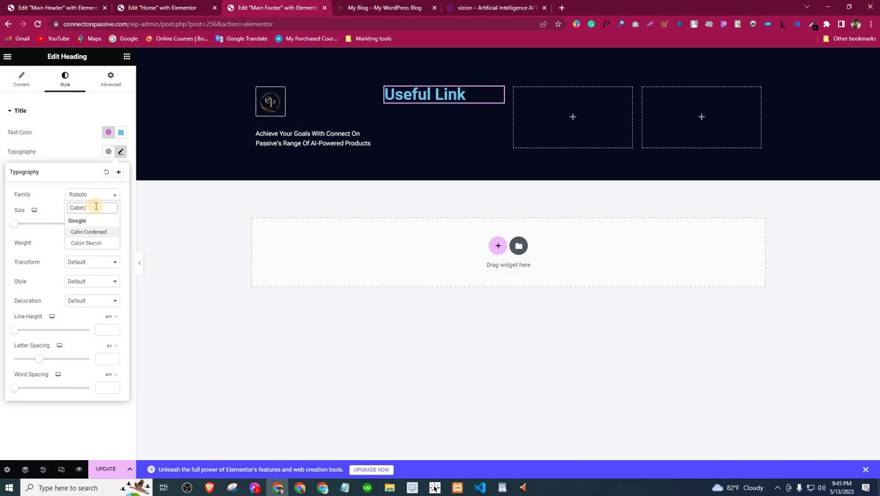
pyautogui.click(95, 229)
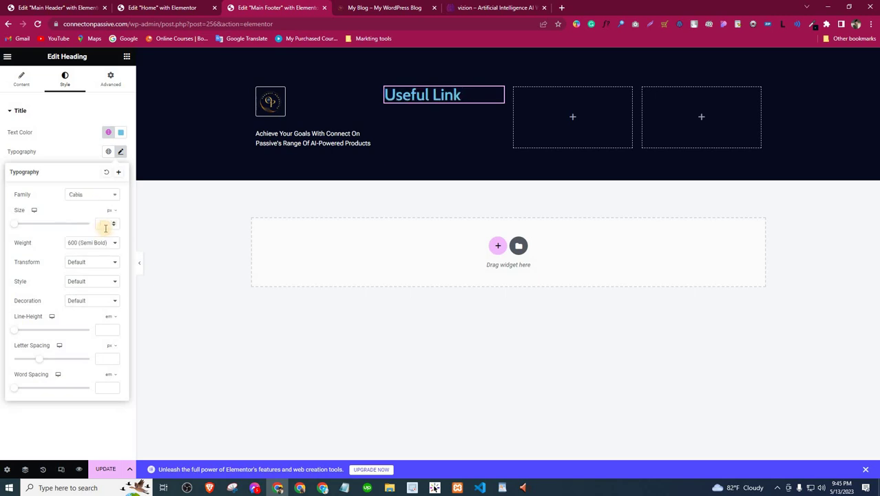
pyautogui.click(113, 223)
pyautogui.write('4')
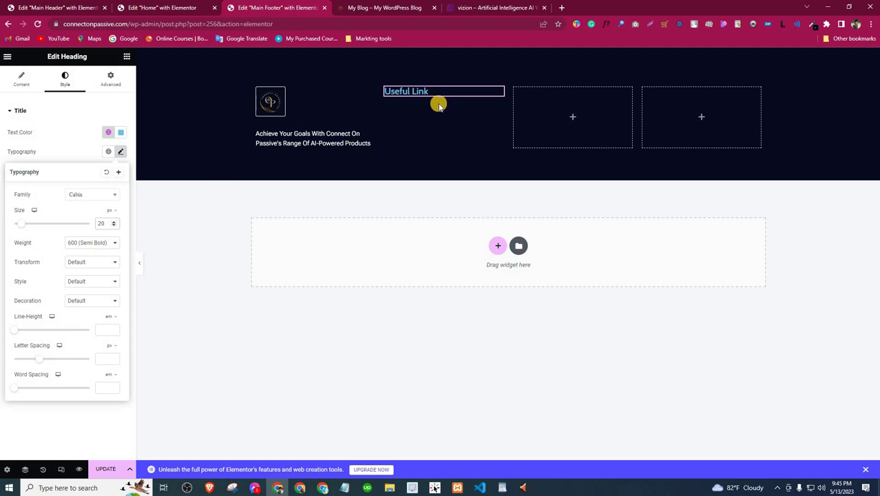
pyautogui.click(114, 330)
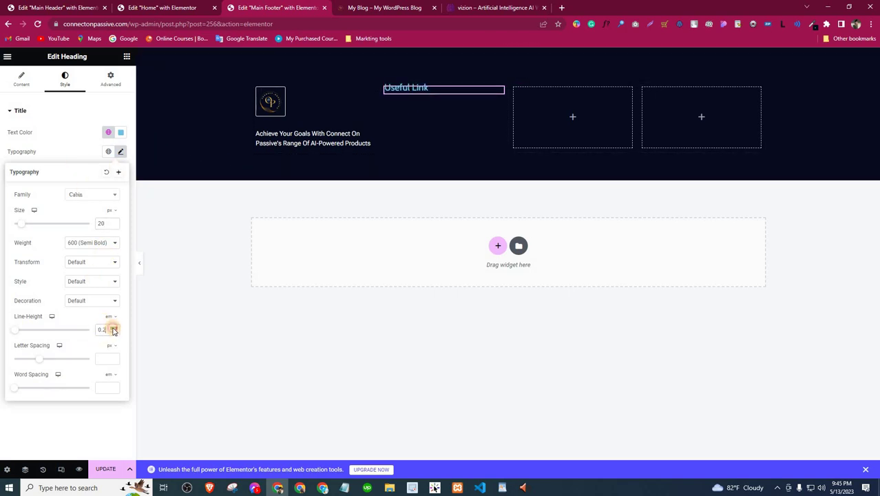
pyautogui.click(114, 329)
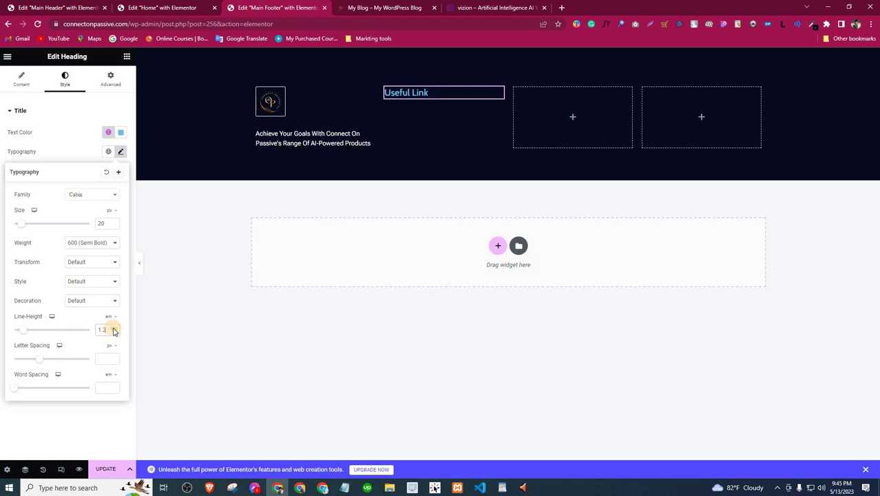
pyautogui.click(98, 120)
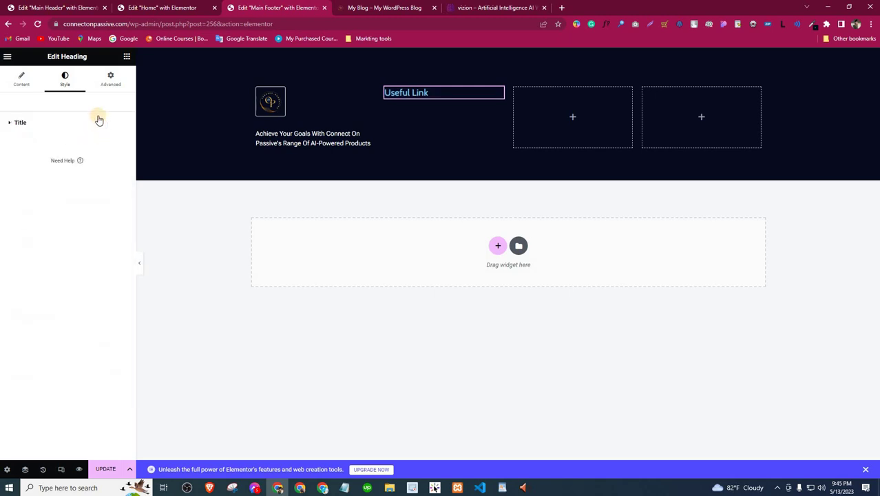
# Step: Change the "Useful Link" heading's text color to white #FFFFFF and update the footer
pyautogui.click(108, 128)
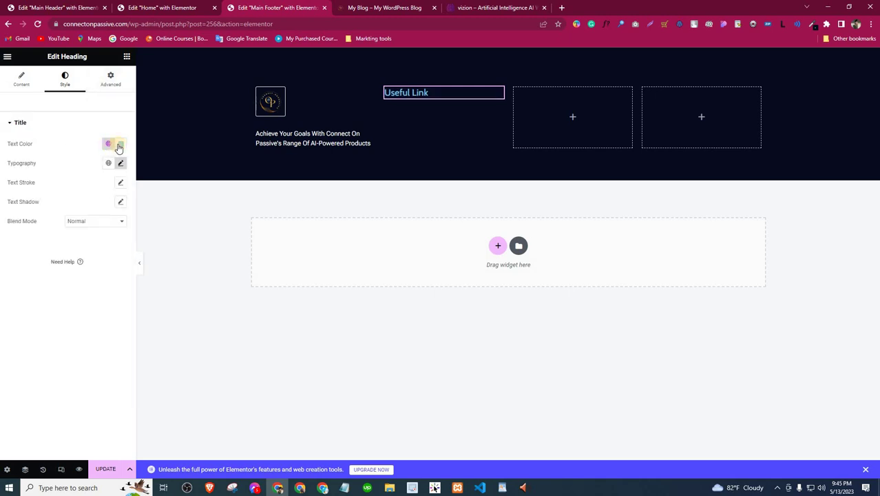
pyautogui.click(120, 146)
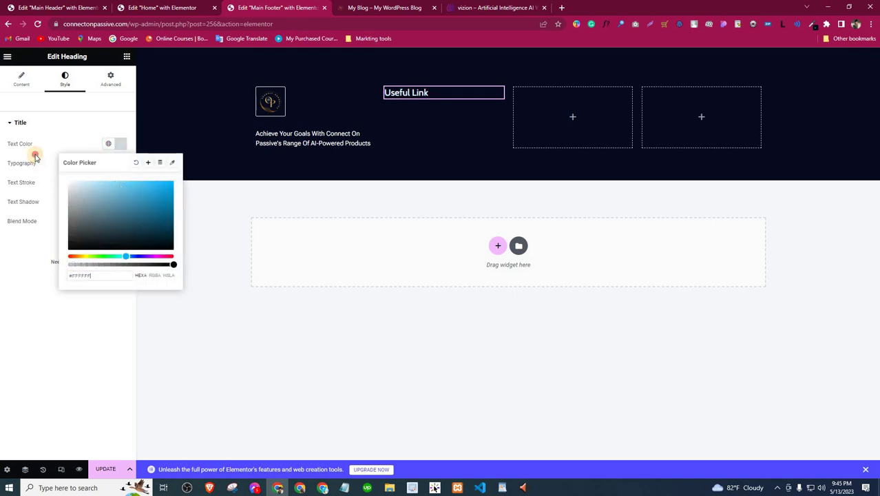
pyautogui.click(43, 202)
pyautogui.click(104, 470)
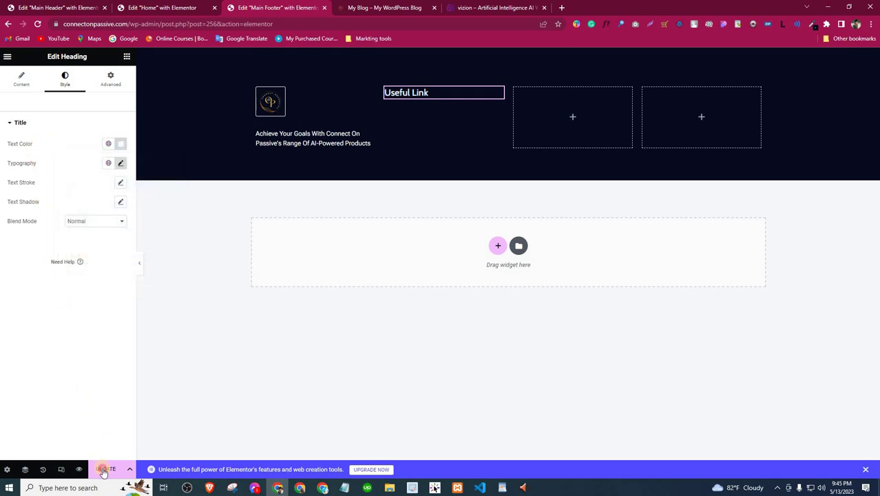
# Step: Add a Divider widget below the "Useful Link" heading and color it semi-transparent white
pyautogui.click(126, 56)
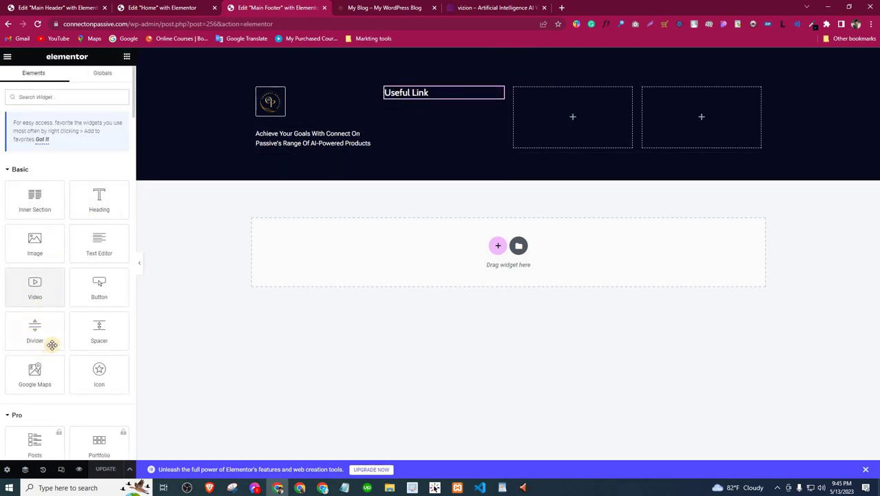
pyautogui.moveTo(35, 329); pyautogui.dragTo(442, 102)
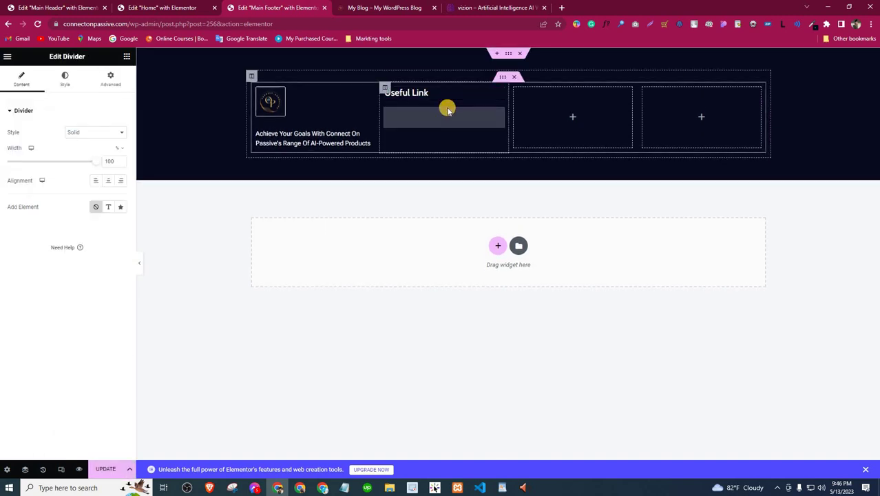
pyautogui.click(69, 81)
pyautogui.click(120, 132)
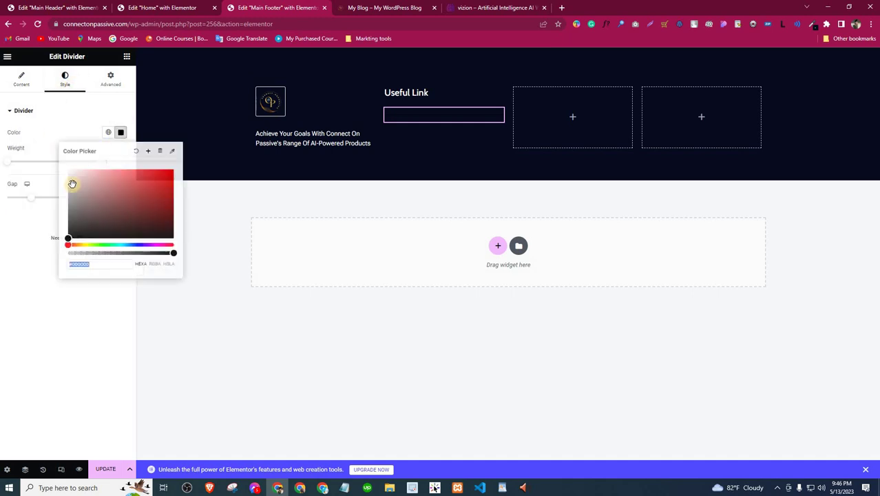
pyautogui.click(63, 179)
pyautogui.moveTo(63, 178); pyautogui.dragTo(104, 236)
pyautogui.moveTo(168, 252); pyautogui.dragTo(139, 252)
pyautogui.click(114, 251)
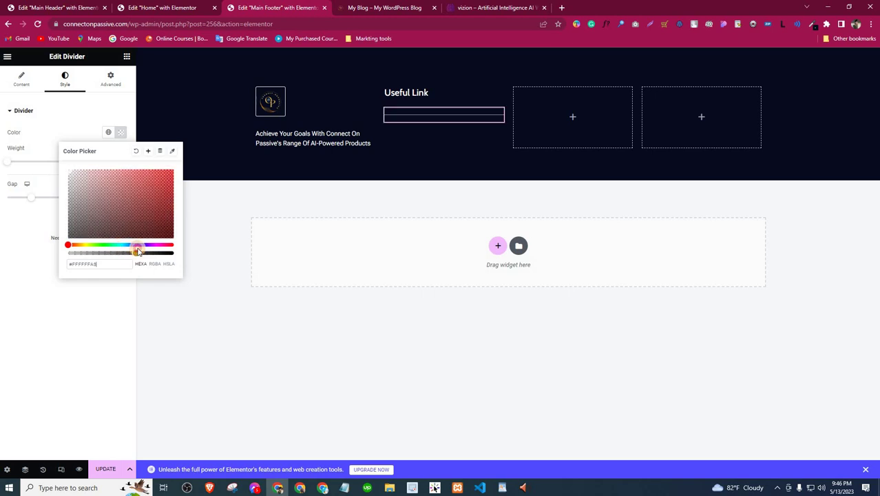
pyautogui.click(86, 132)
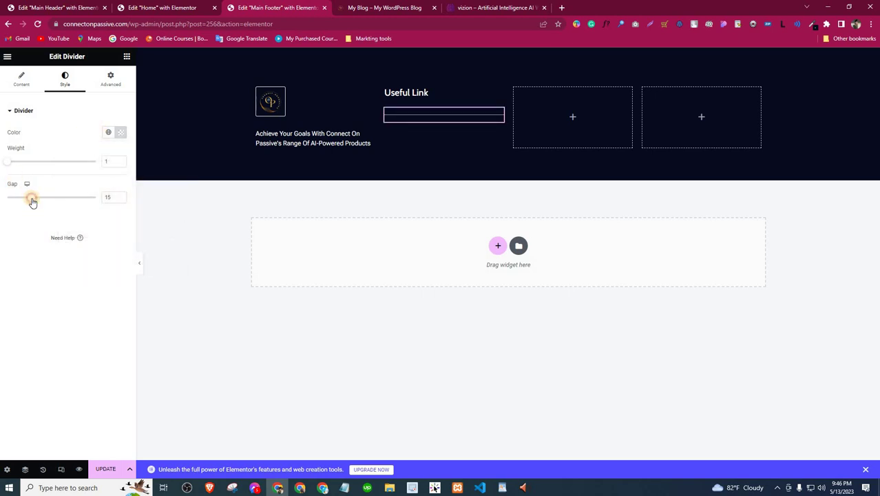
# Step: Set the divider's gap to 2 and its width to 45%, and update the footer
pyautogui.moveTo(30, 197); pyautogui.dragTo(8, 197)
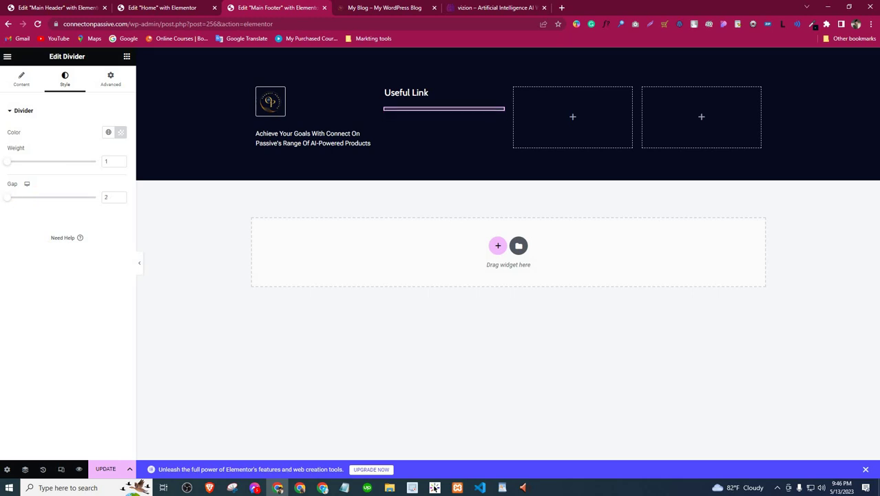
pyautogui.click(22, 81)
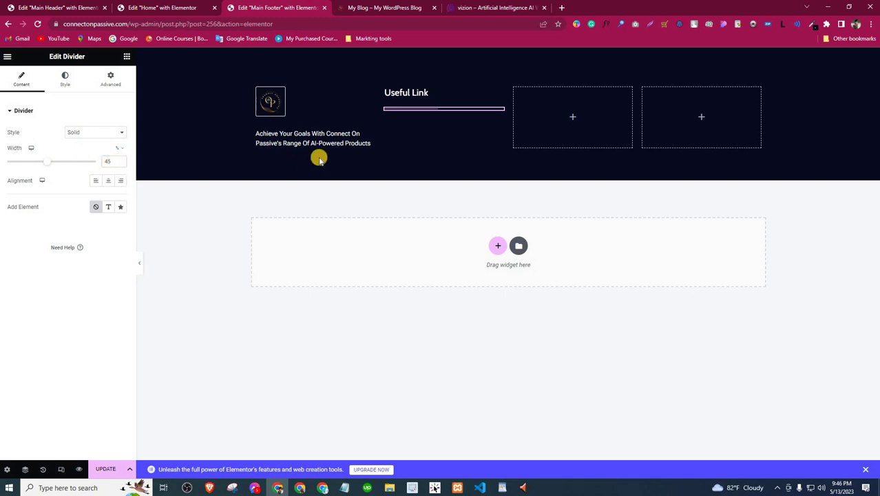
# Step: Exit WhatFont, reload the live homepage to check the "Useful Link" heading and its divider, and return to the footer editor
pyautogui.click(387, 5)
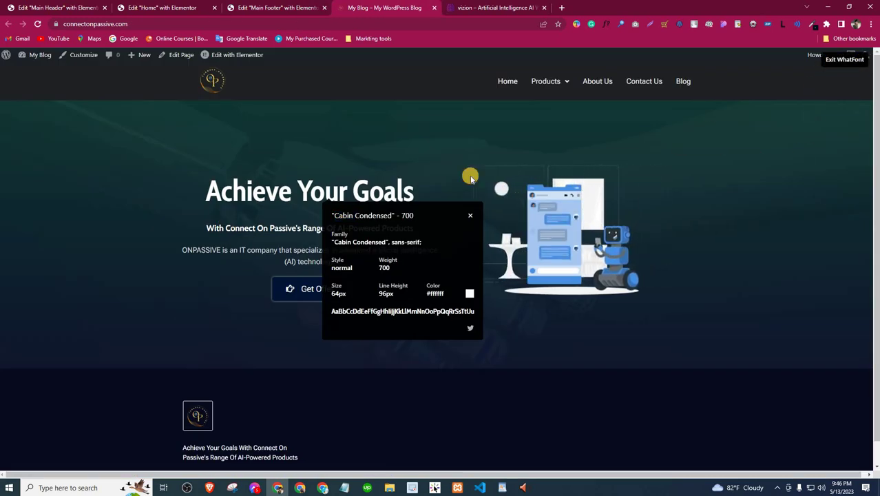
pyautogui.press('Escape')
pyautogui.scroll(-1, 407, 252)
pyautogui.scroll(1, 413, 272)
pyautogui.scroll(-1, 289, 302)
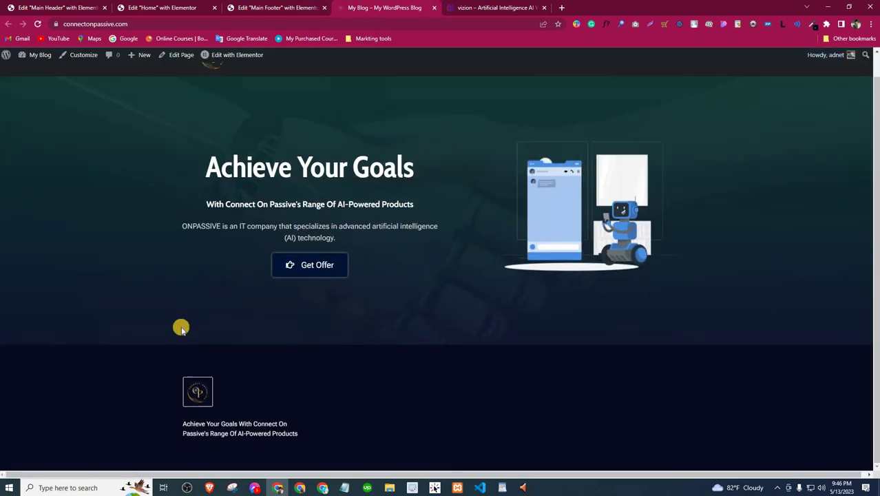
pyautogui.click(205, 400)
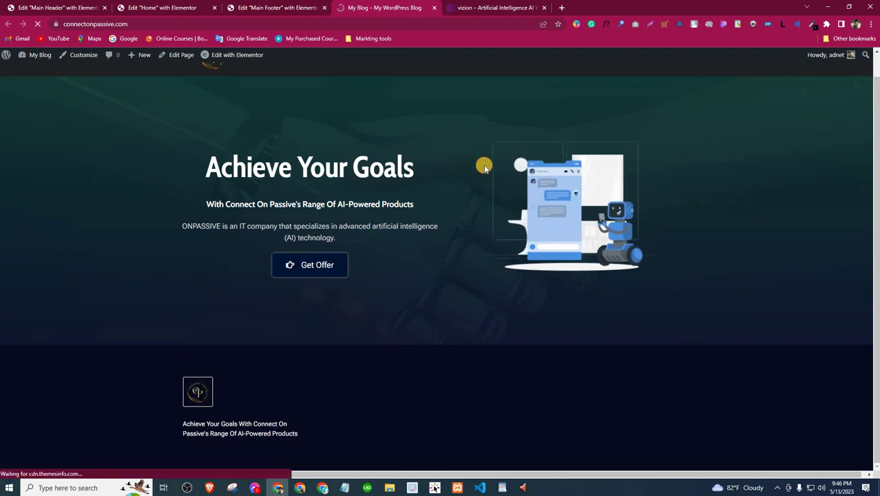
pyautogui.moveTo(309, 382); pyautogui.dragTo(382, 407)
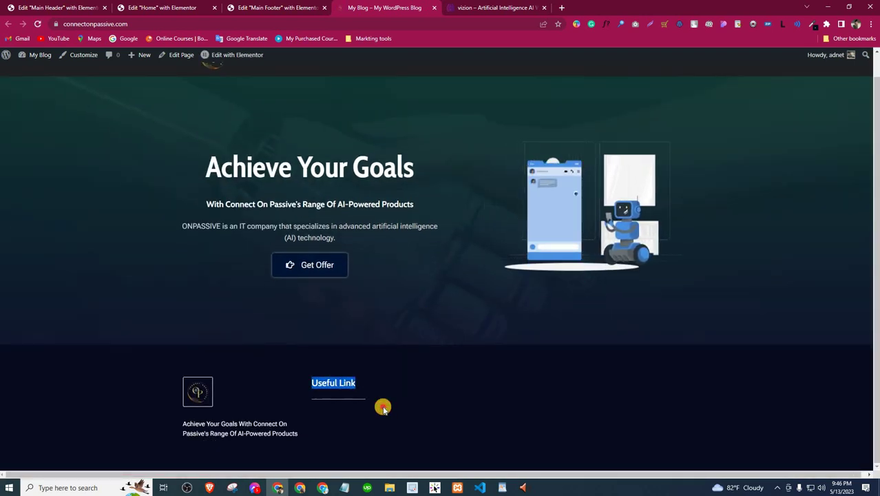
pyautogui.click(314, 403)
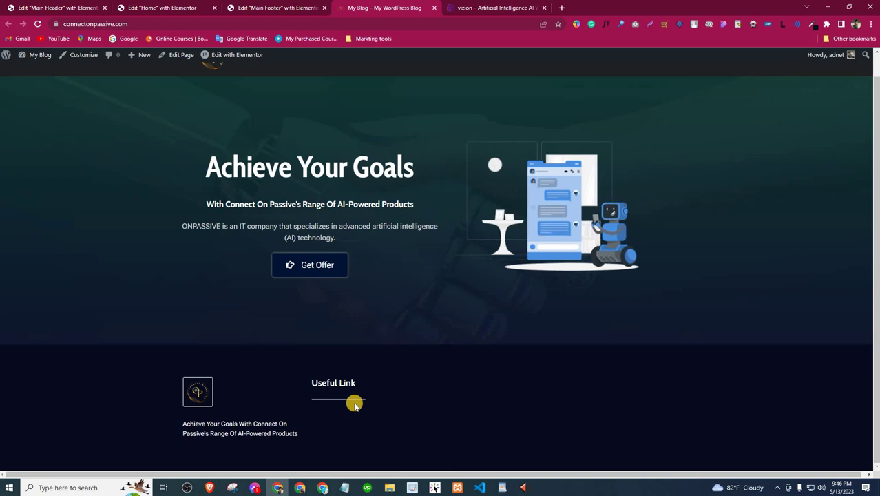
pyautogui.hotkey('ctrl', 'shift', 'Tab')
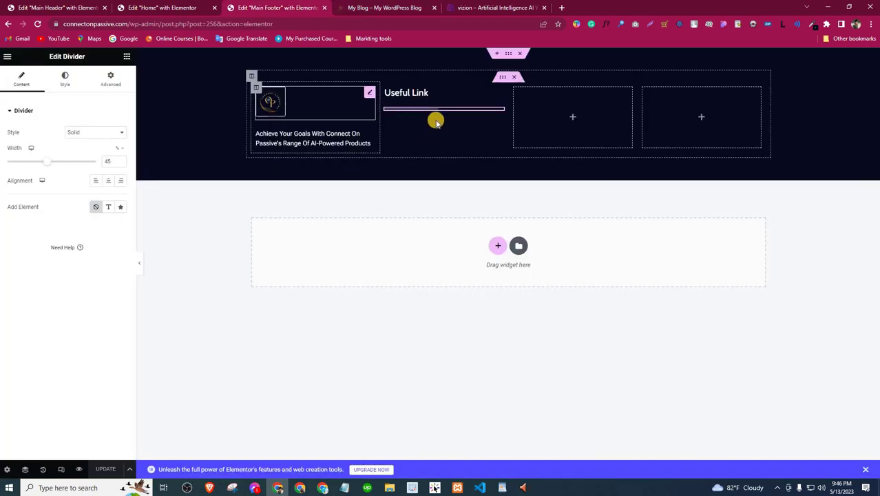
# Step: Duplicate the divider under "Useful Link" and set the second column's widgets space to 0 px
pyautogui.rightClick(446, 108)
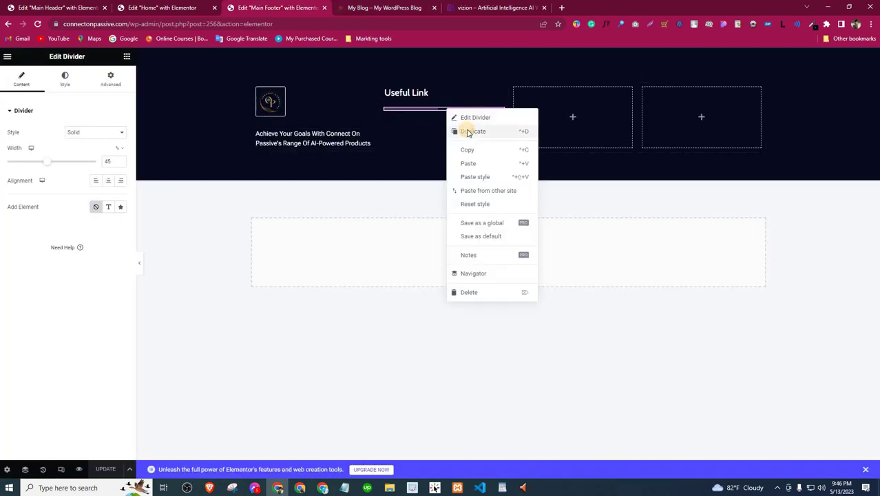
pyautogui.click(467, 131)
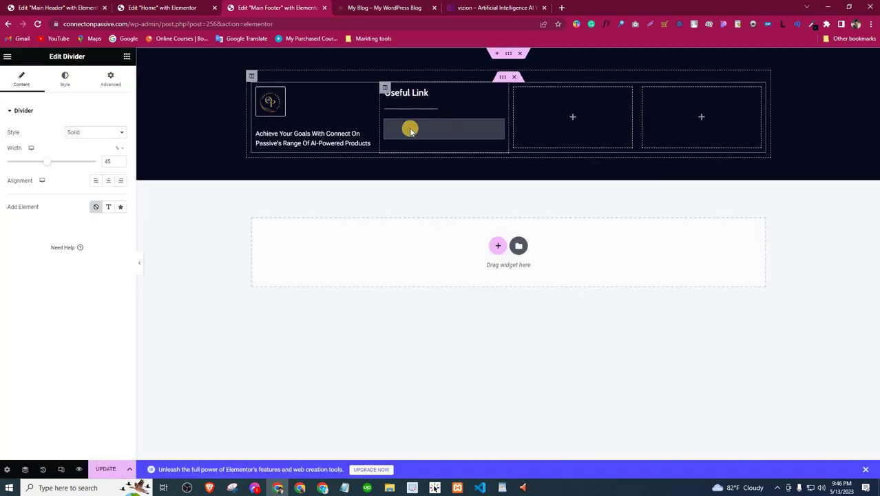
pyautogui.click(386, 92)
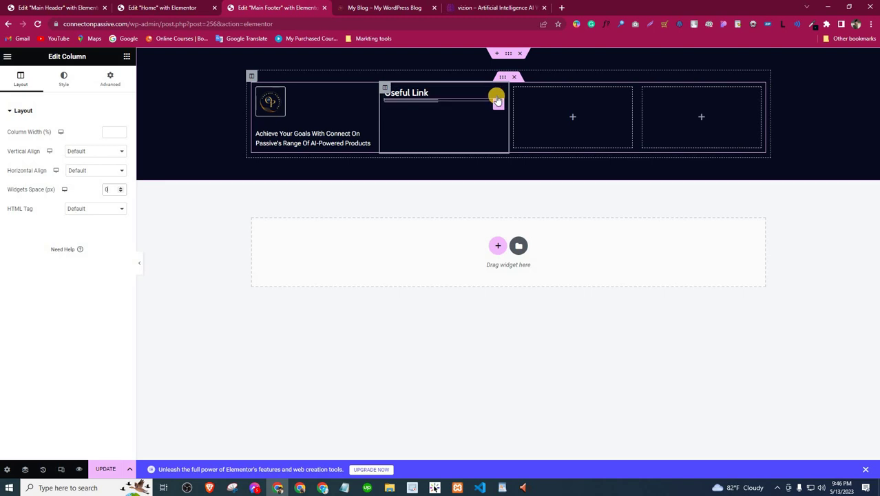
# Step: Set the upper divider's width to 35% and update the footer
pyautogui.click(497, 96)
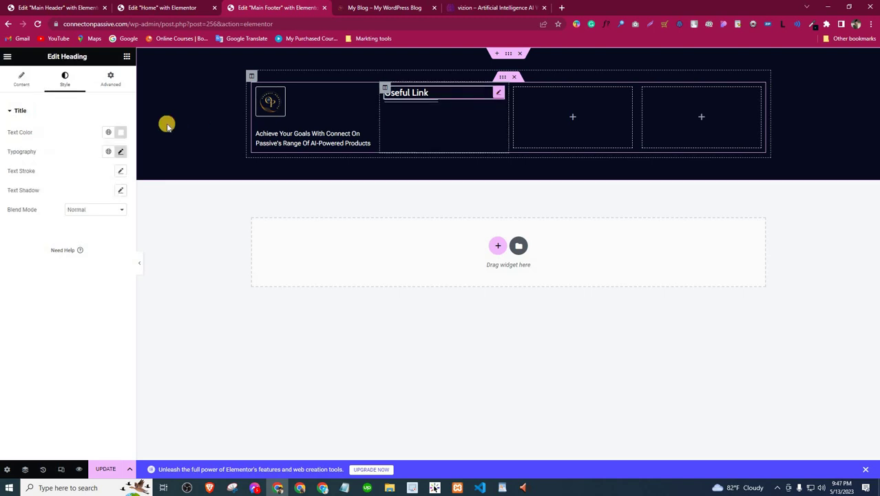
pyautogui.click(21, 79)
pyautogui.click(62, 87)
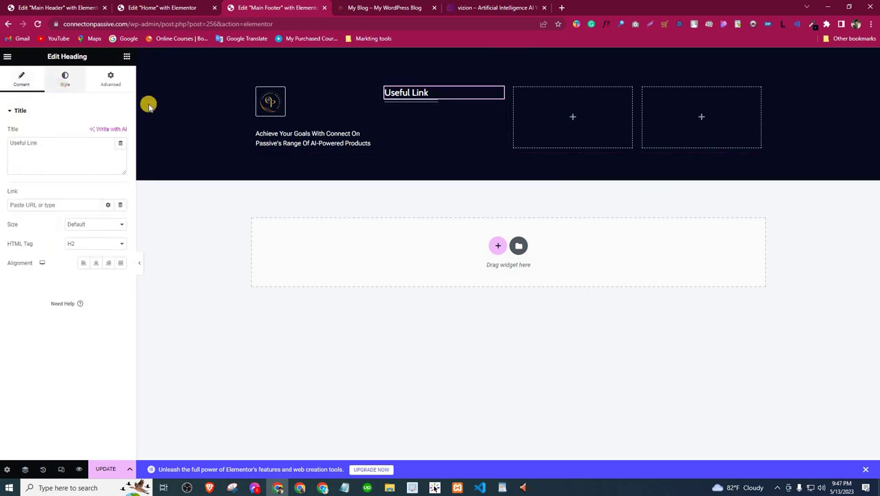
pyautogui.click(454, 101)
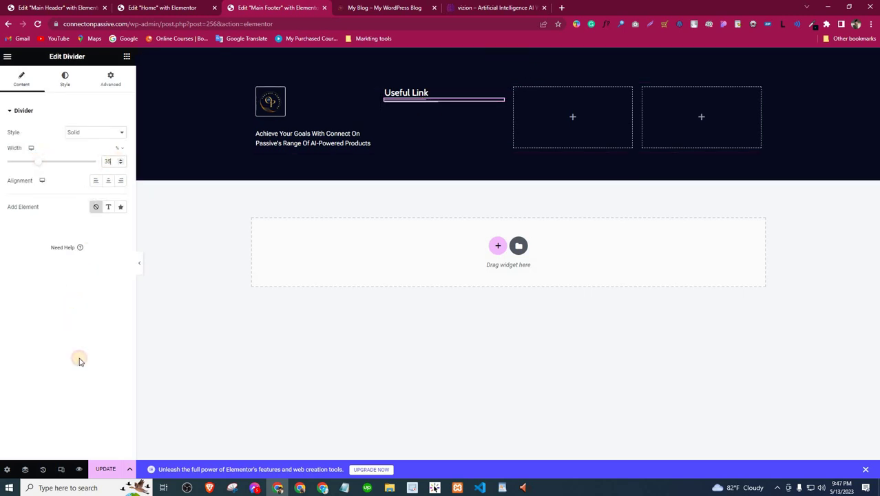
pyautogui.click(105, 471)
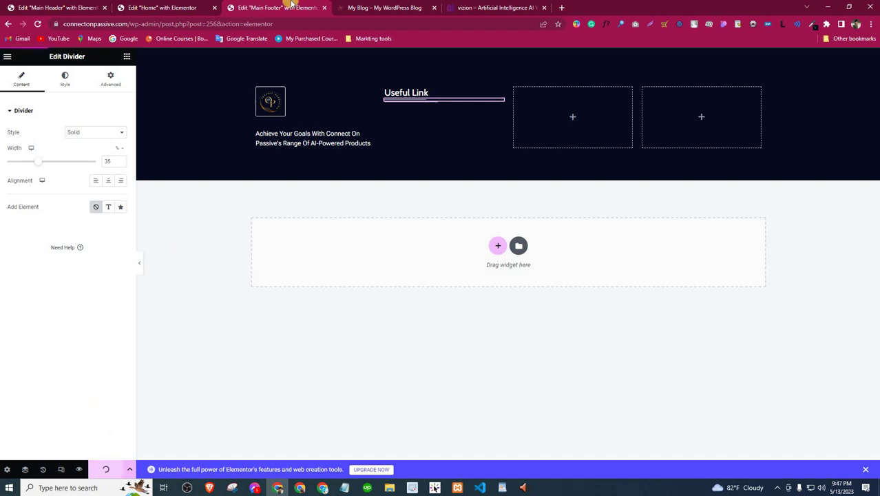
# Step: Reload the live homepage to compare the two divider lines under "Useful Link", and return to the footer editor
pyautogui.click(348, 7)
pyautogui.click(37, 24)
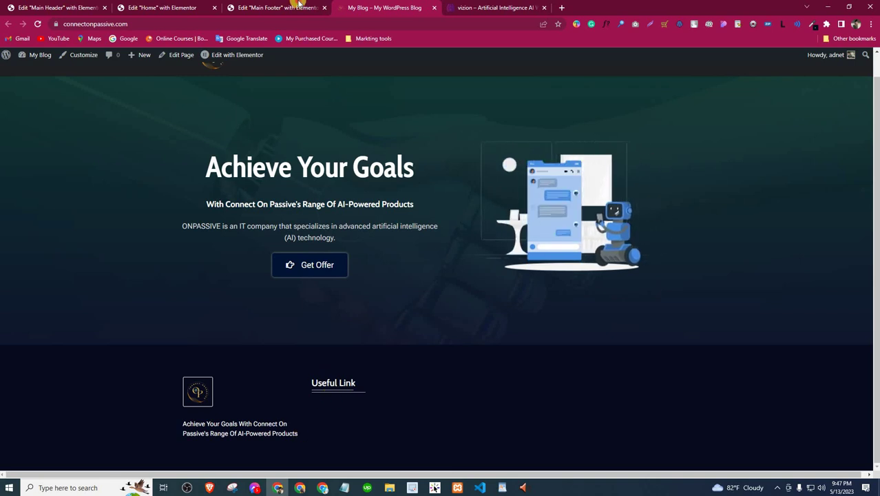
pyautogui.click(275, 8)
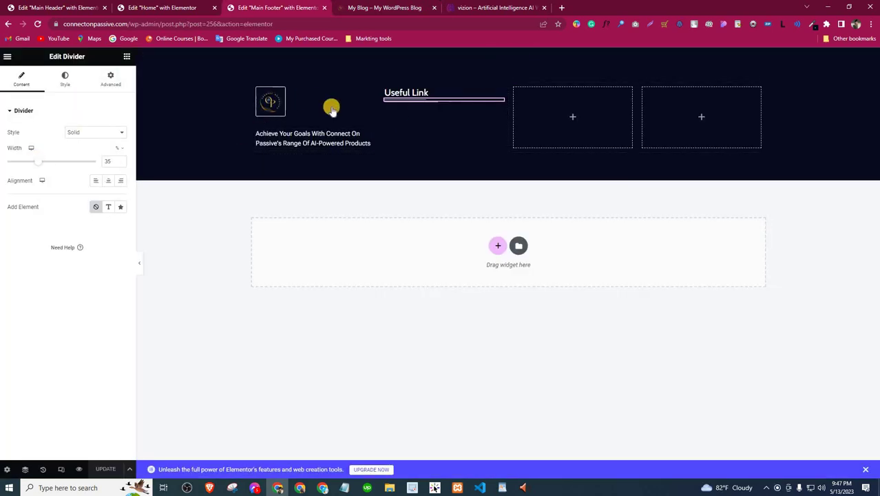
pyautogui.click(375, 8)
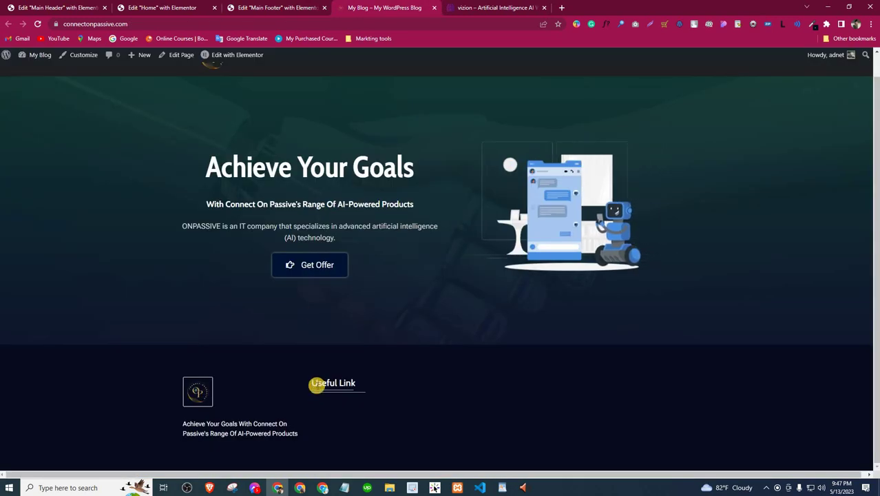
pyautogui.click(293, 7)
# Step: Set the upper divider's top padding to 10 px, update the footer and check the line spacing on the live homepage
pyautogui.click(110, 79)
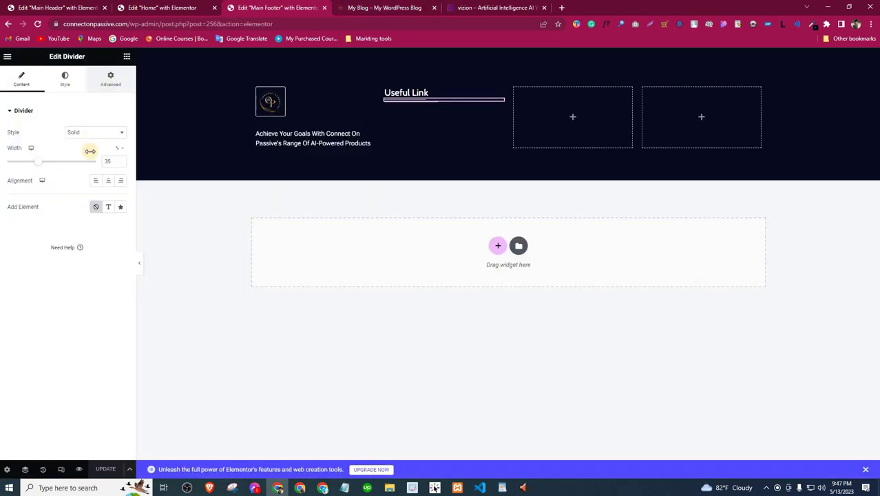
pyautogui.click(21, 177)
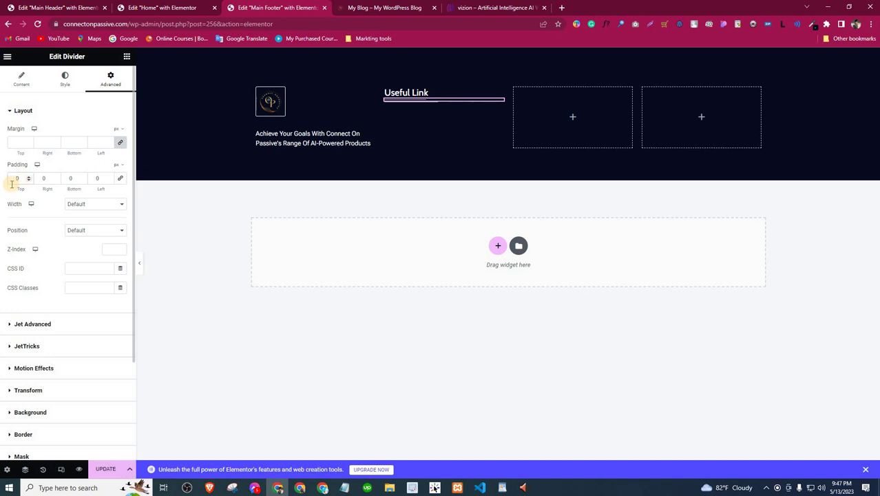
pyautogui.write('10')
pyautogui.click(101, 472)
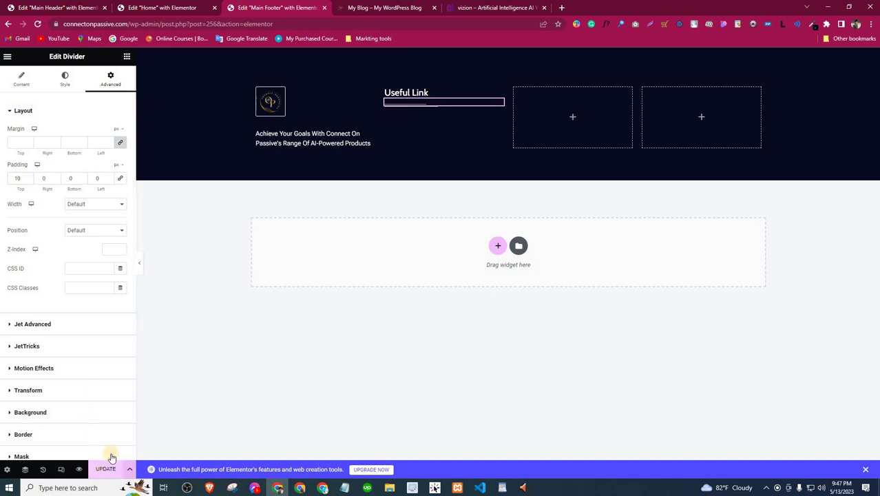
pyautogui.click(384, 7)
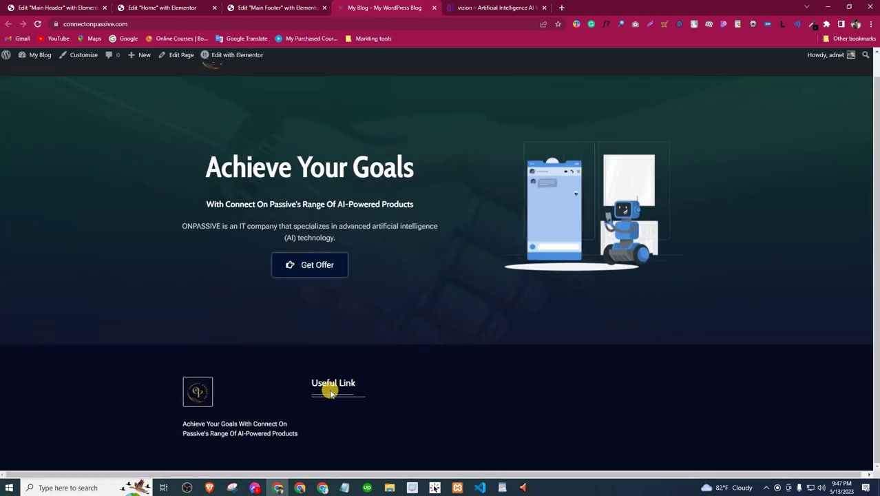
pyautogui.click(270, 4)
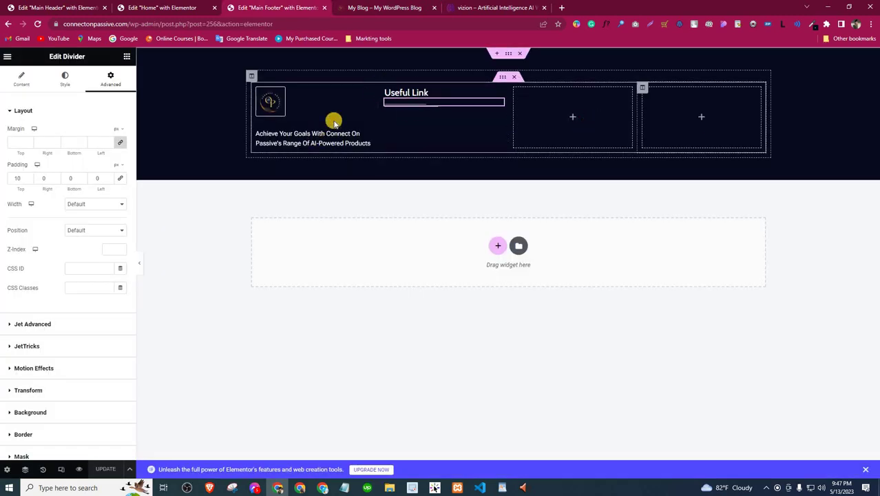
# Step: Copy the live header's menu labels Home, Products, About Us, Contact Us and Blog into the Notepad notes, and select "Home"
pyautogui.click(343, 489)
pyautogui.click(400, 7)
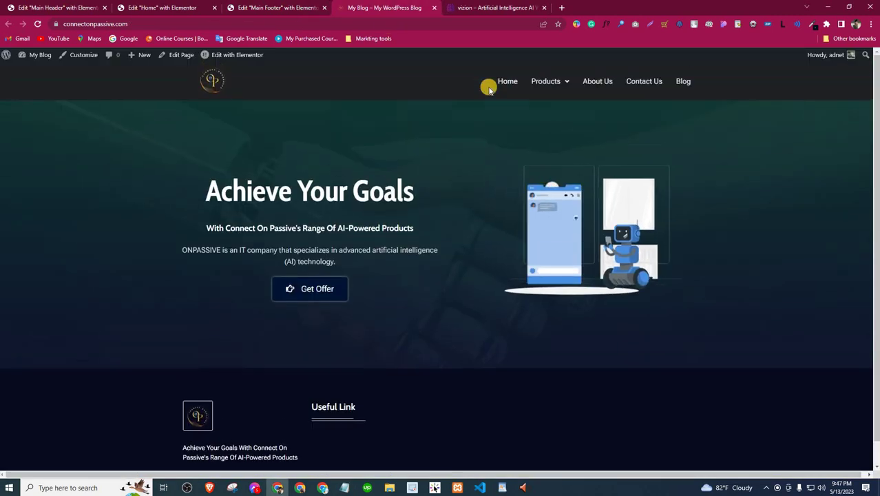
pyautogui.moveTo(450, 73); pyautogui.dragTo(713, 79)
pyautogui.hotkey('ctrl', 'c')
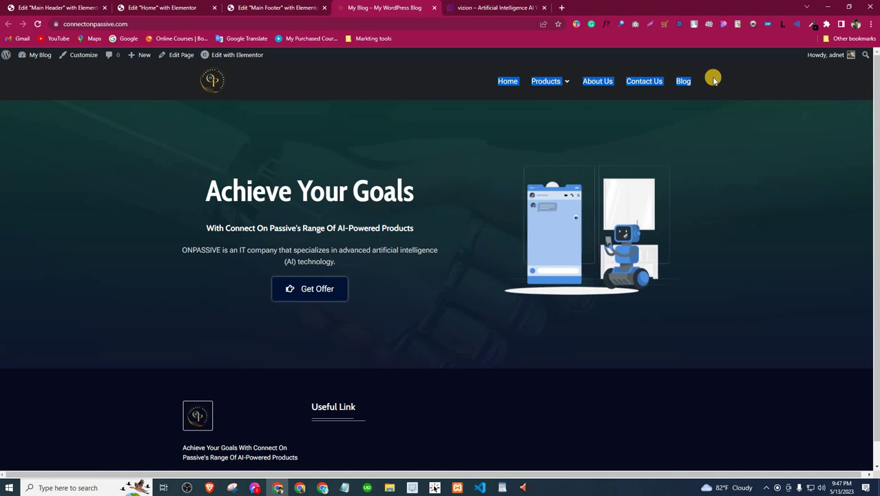
pyautogui.click(343, 487)
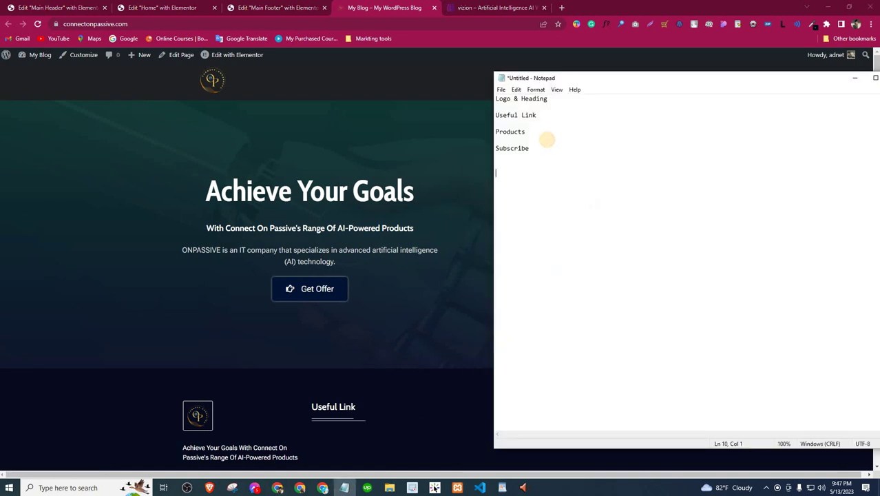
pyautogui.hotkey('ctrl', 'v')
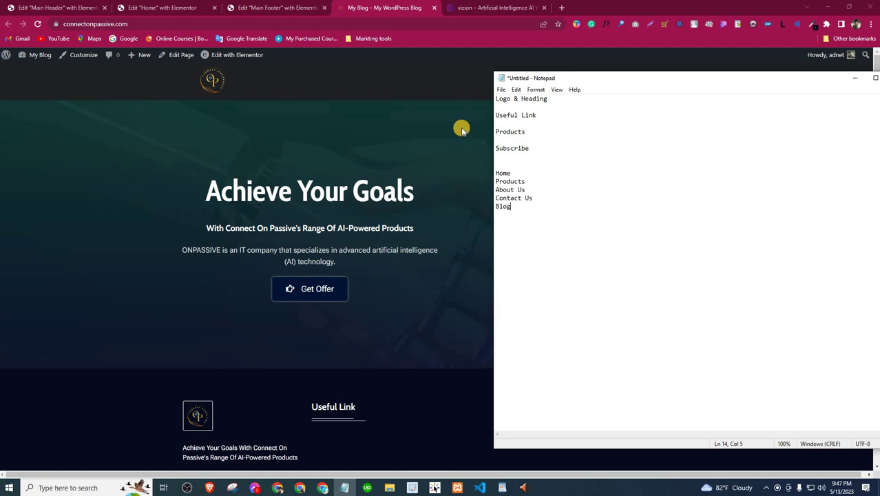
pyautogui.doubleClick(504, 177)
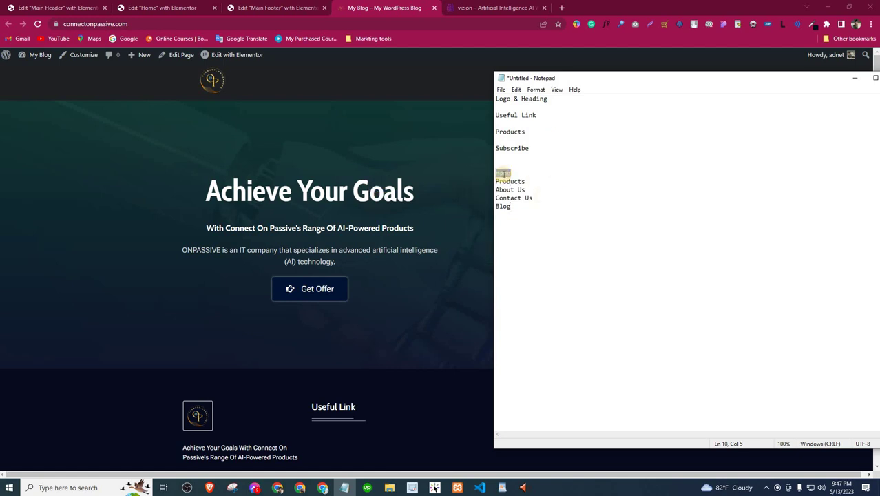
# Step: Examine the "Useful Links" list in the vizion demo site's footer, and return to the footer editor
pyautogui.click(276, 7)
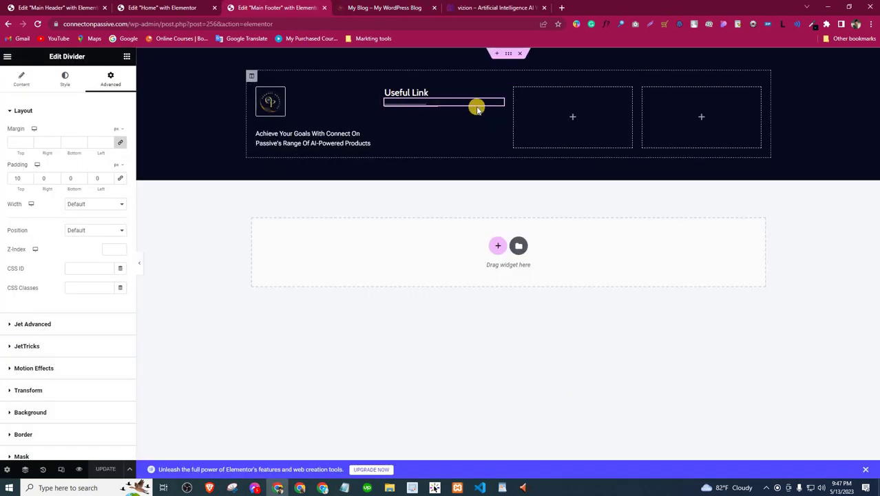
pyautogui.click(537, 5)
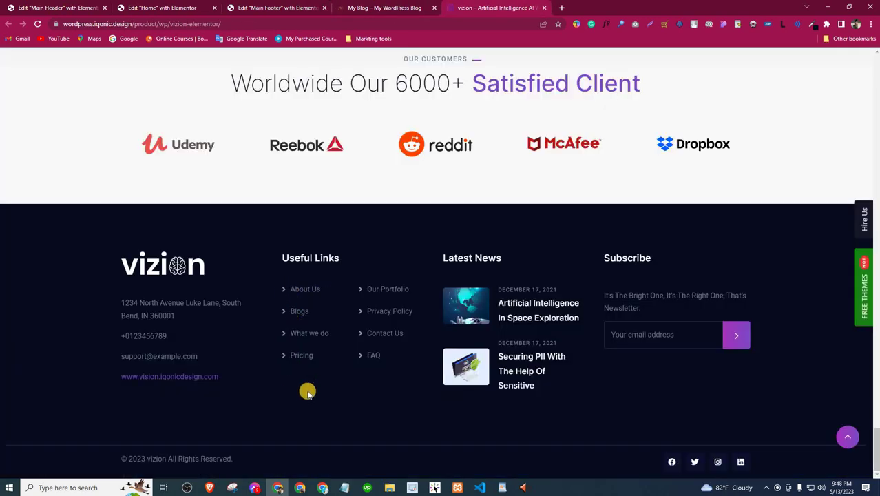
pyautogui.click(279, 5)
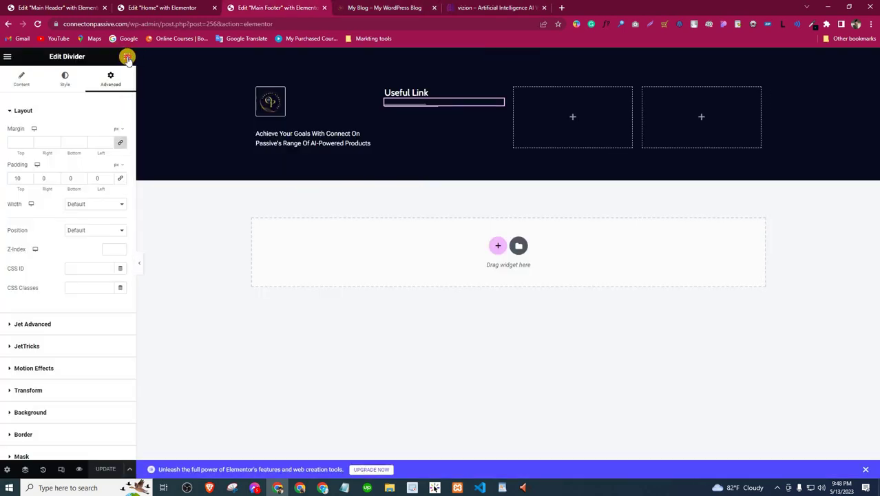
# Step: Add an Icon List widget below the dividers under "Useful Link" and delete its second and third items
pyautogui.click(65, 97)
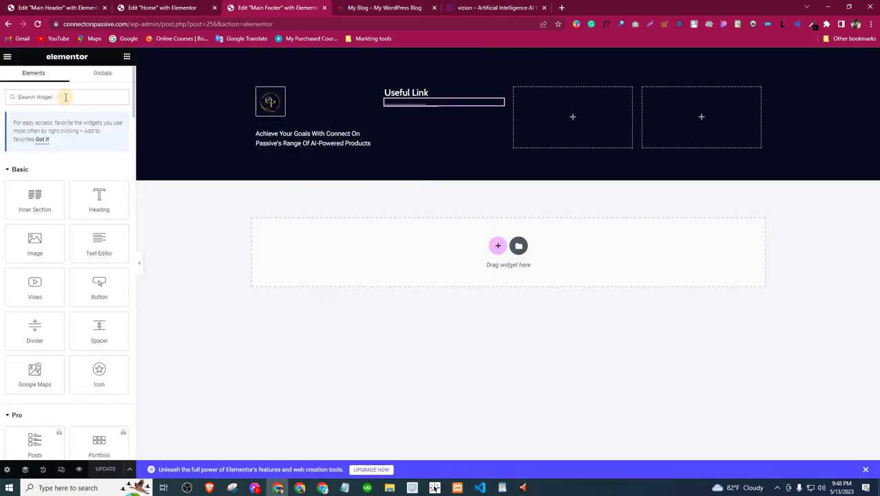
pyautogui.write('icin')
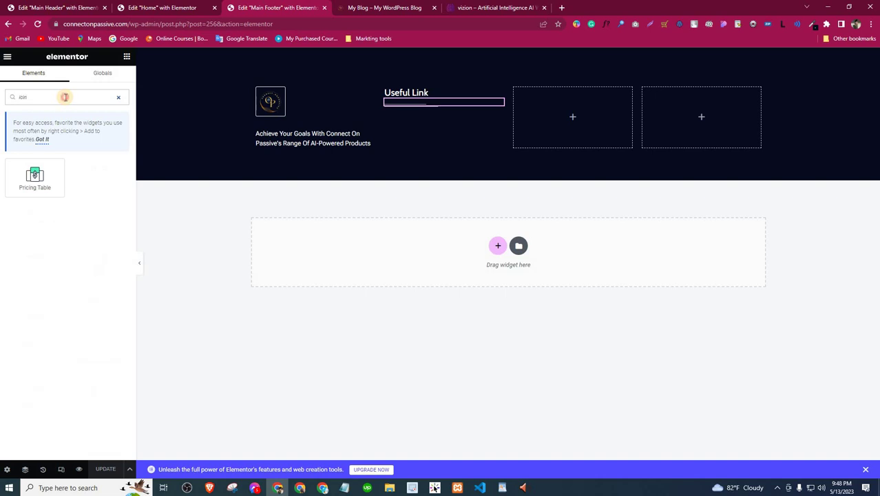
pyautogui.press('BackSpace')
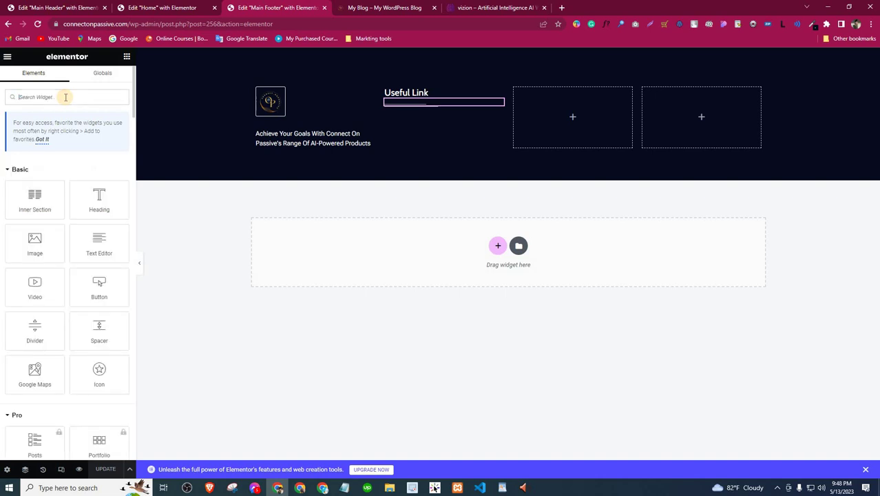
pyautogui.write('list')
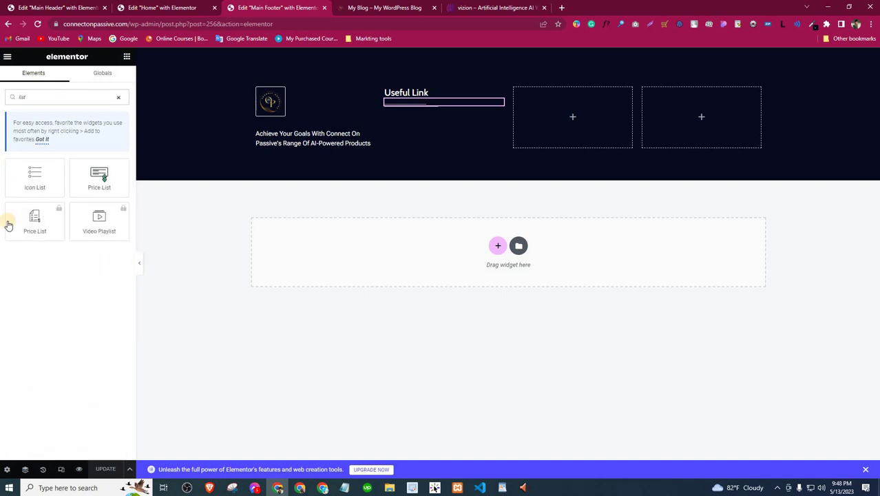
pyautogui.moveTo(484, 149); pyautogui.dragTo(436, 104)
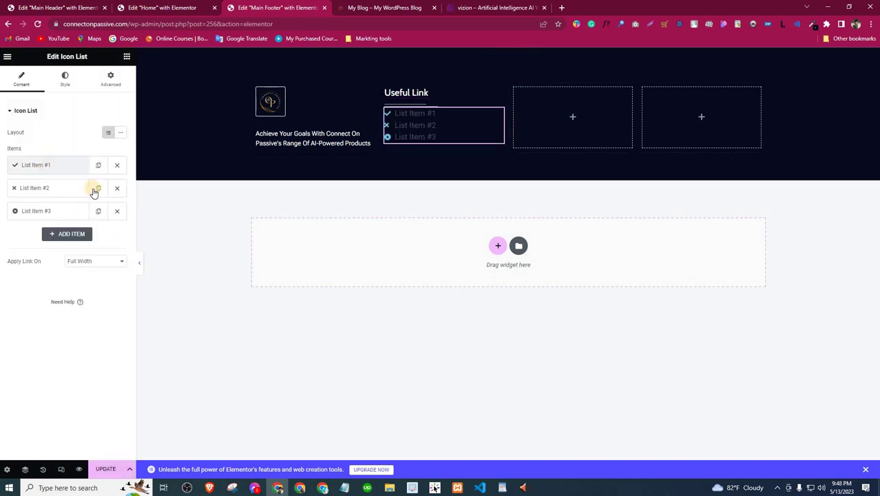
pyautogui.click(116, 188)
pyautogui.click(115, 188)
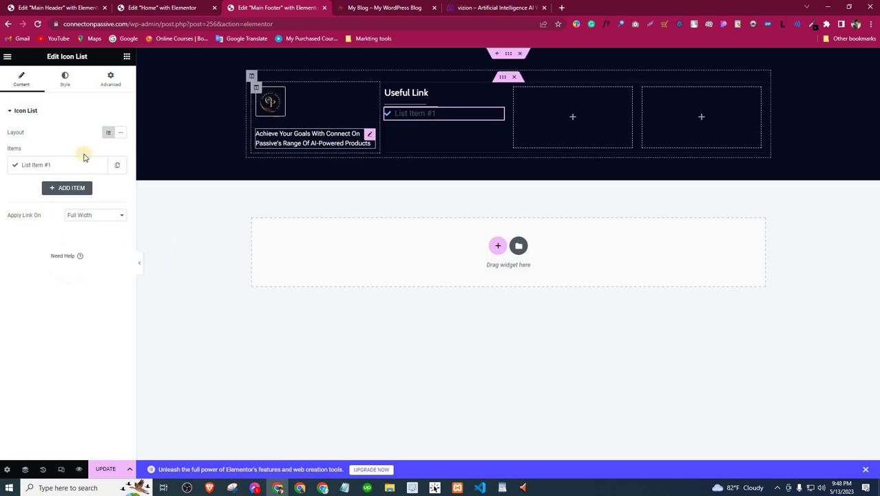
# Step: Give the remaining list item a right-pointing arrow icon and the text "Home"
pyautogui.click(73, 166)
pyautogui.click(75, 235)
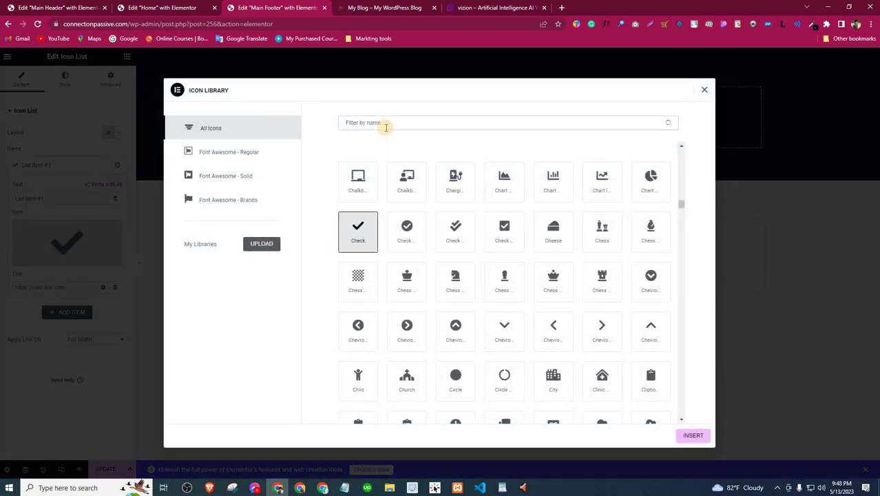
pyautogui.write('arr')
pyautogui.click(361, 279)
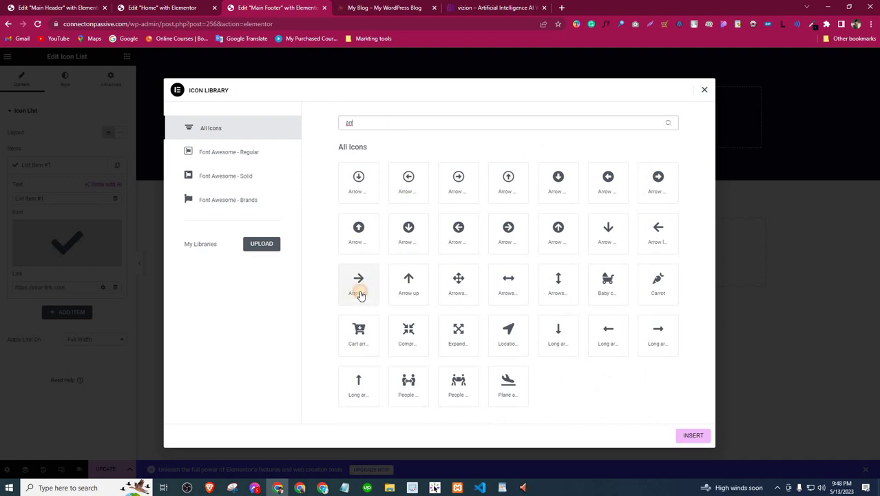
pyautogui.click(708, 439)
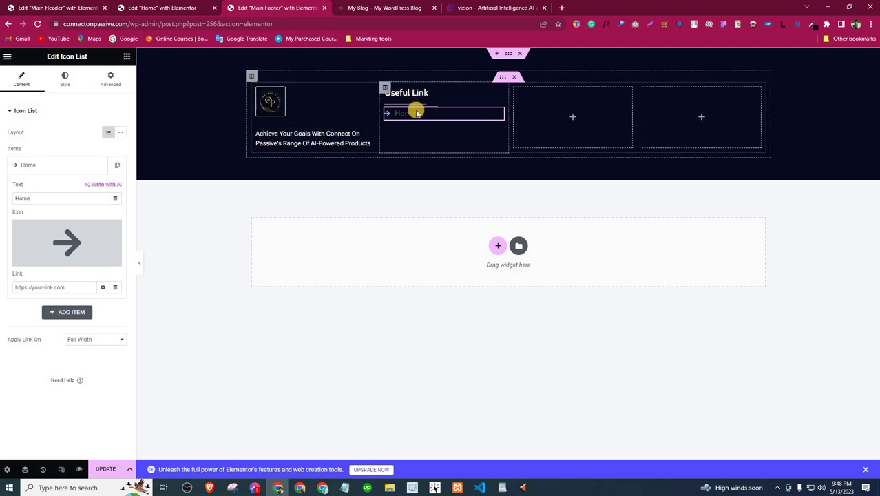
# Step: Set the normal color of the "Home" item's arrow icon to white
pyautogui.click(65, 80)
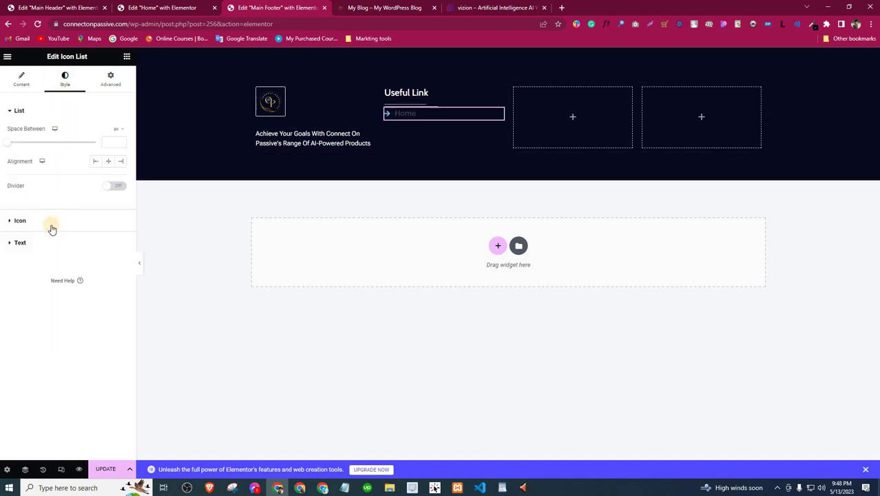
pyautogui.click(88, 218)
pyautogui.click(120, 173)
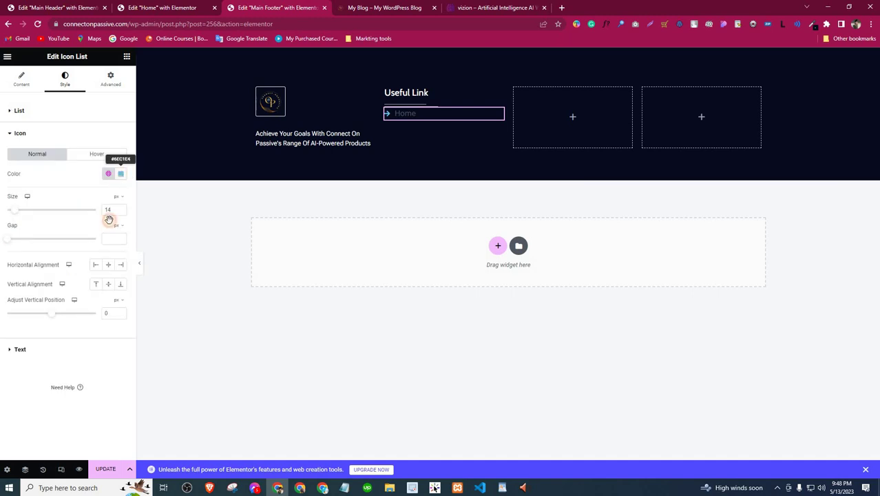
pyautogui.click(43, 172)
# Step: Try grey #5A5A5A, #2E2E2E, teal #007780 and a pale cyan as the arrow icon's hover color
pyautogui.click(95, 161)
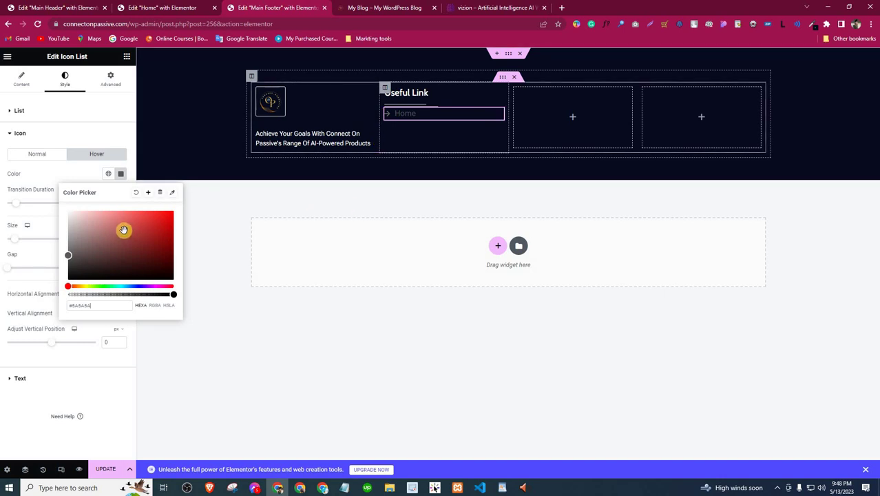
pyautogui.moveTo(123, 229); pyautogui.dragTo(74, 256)
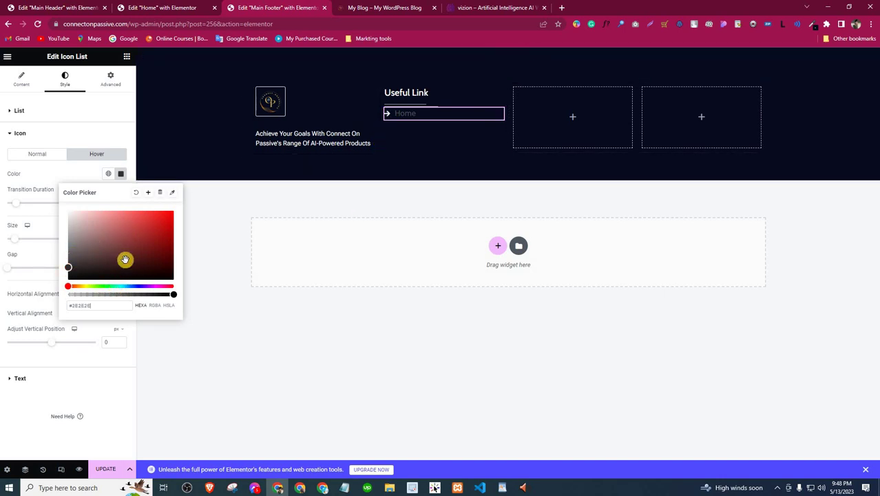
pyautogui.click(121, 285)
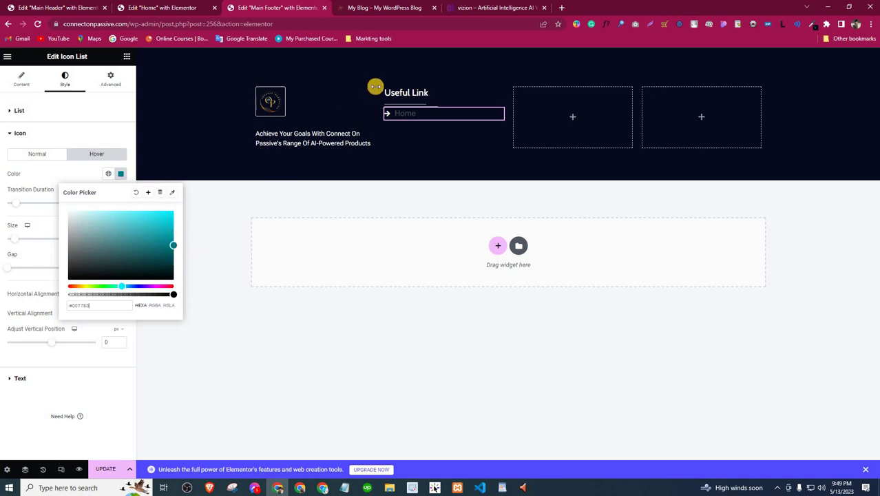
pyautogui.click(98, 173)
# Step: Sample #132B30 from the live homepage's hero section as the arrow icon's hover color, and brighten it to teal #1A6474
pyautogui.click(385, 8)
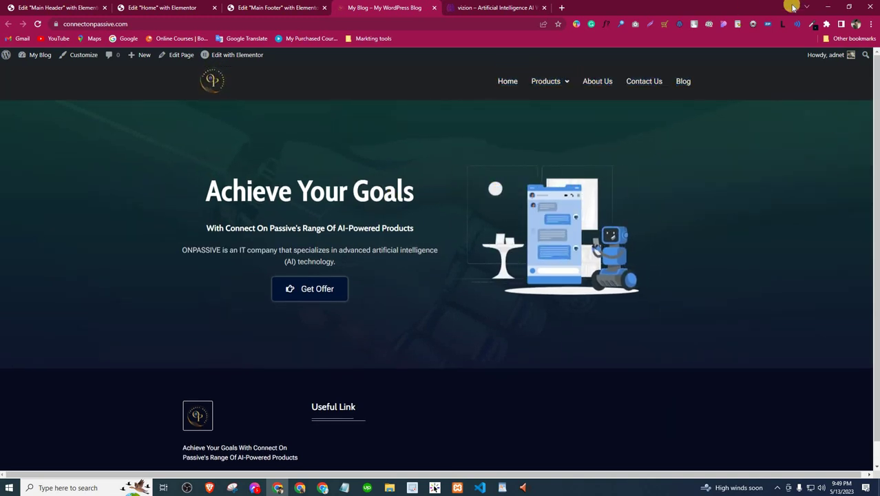
pyautogui.click(812, 24)
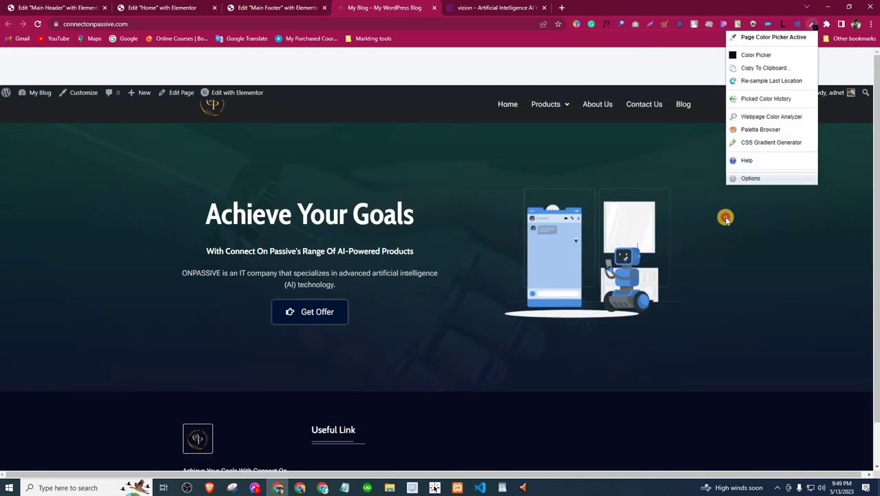
pyautogui.click(560, 277)
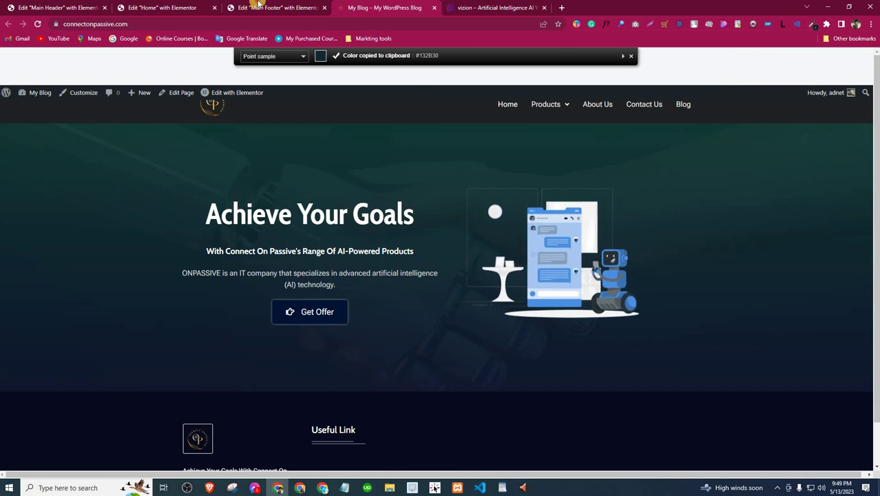
pyautogui.hotkey('ctrl', 'shift', 'Tab')
pyautogui.click(120, 176)
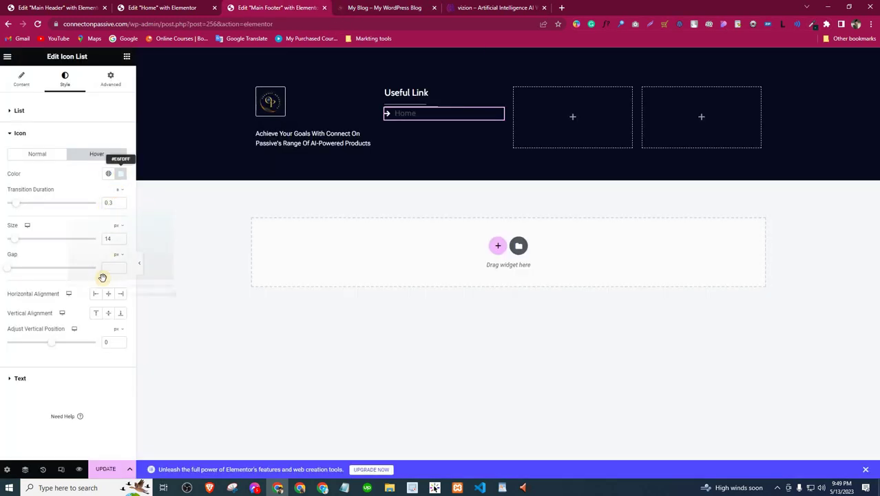
pyautogui.tripleClick(104, 306)
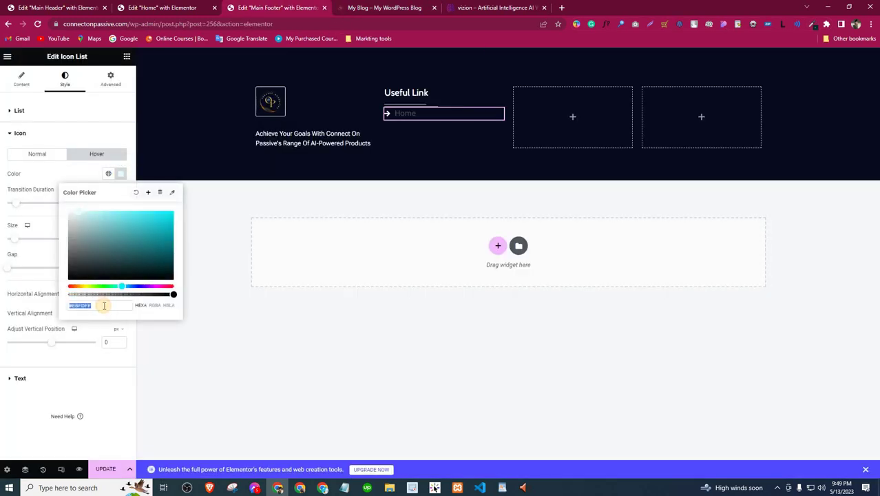
pyautogui.hotkey('ctrl', 'v')
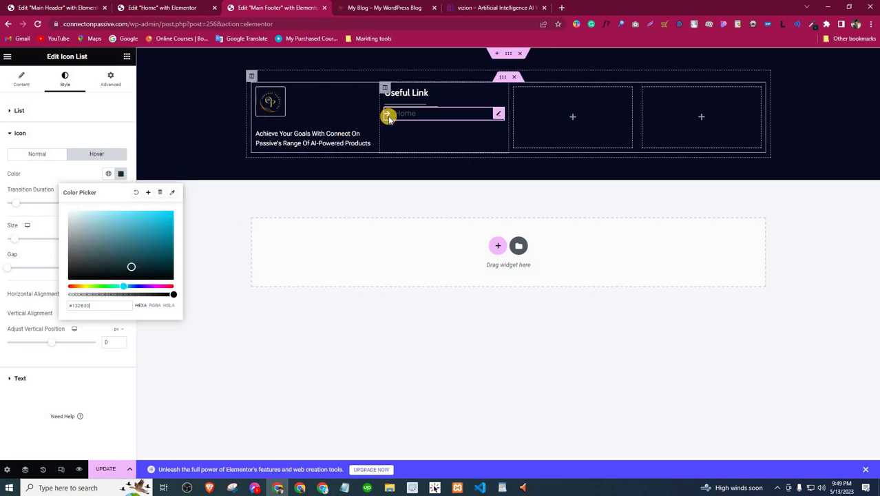
pyautogui.click(149, 249)
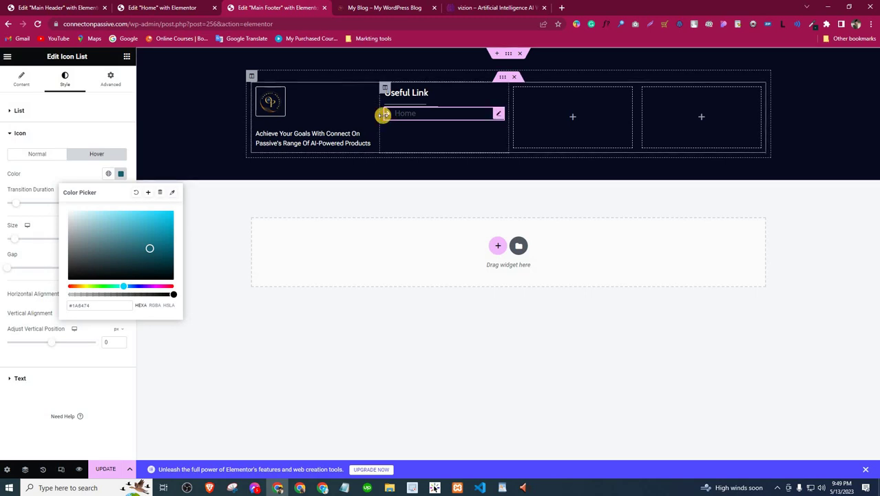
pyautogui.click(64, 172)
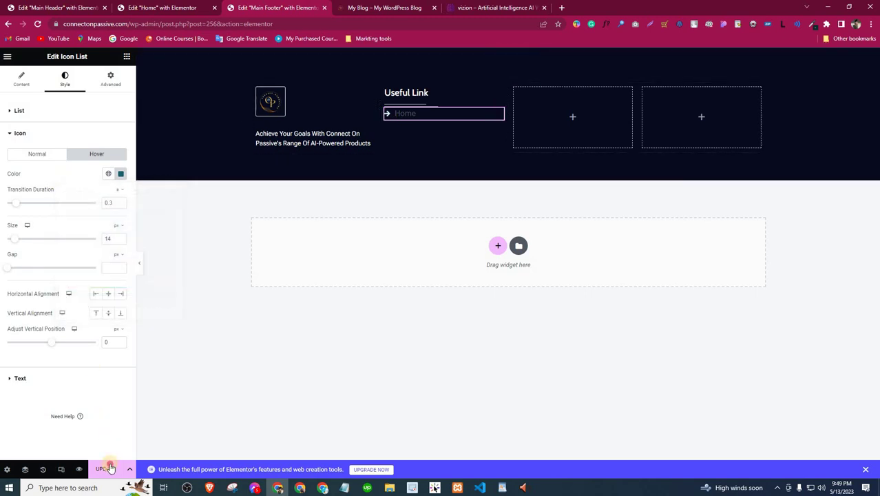
# Step: Reload the live homepage and check the hover color of the "Home" arrow icon in the footer
pyautogui.hotkey('ctrl', 'Tab')
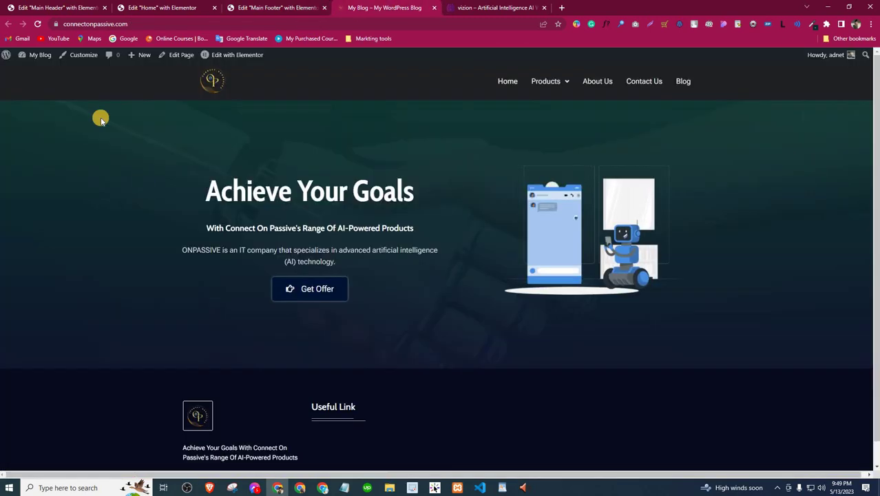
pyautogui.click(38, 25)
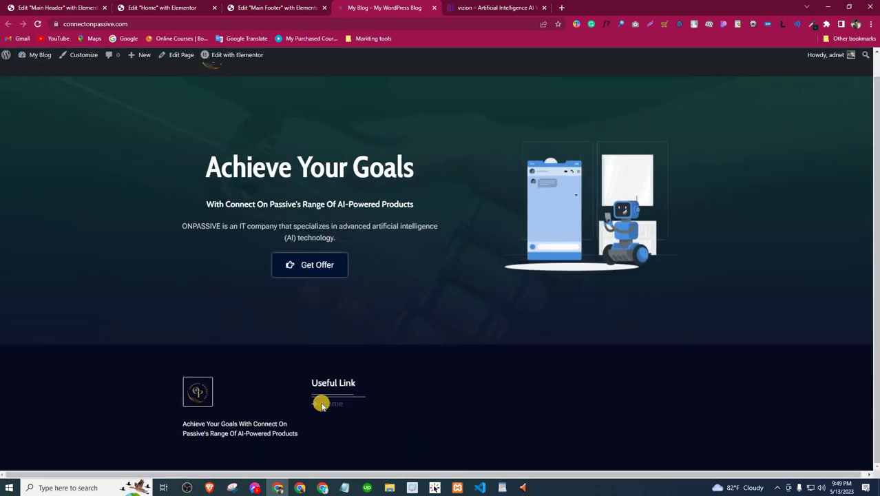
pyautogui.doubleClick(354, 406)
pyautogui.click(387, 389)
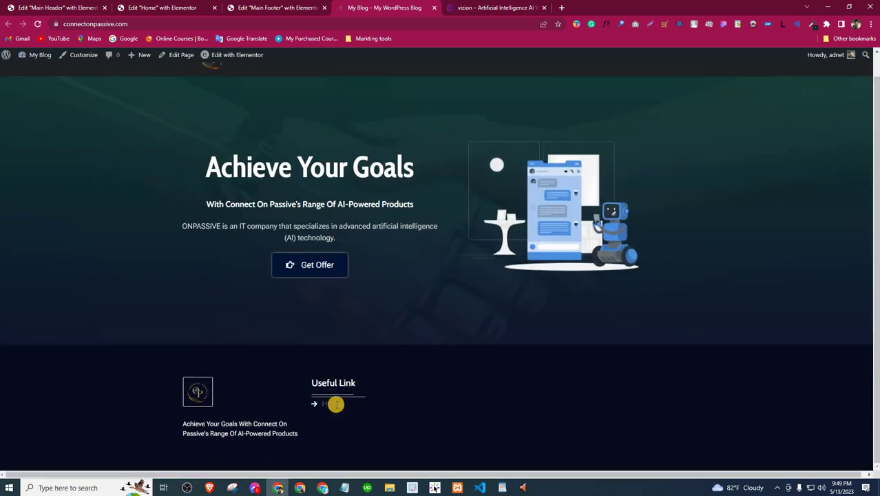
pyautogui.hotkey('ctrl', 'shift', 'Tab')
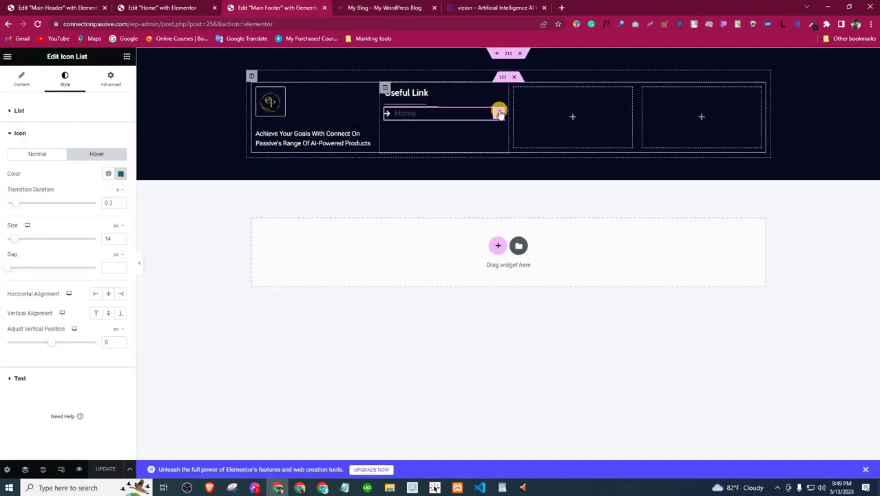
# Step: Duplicate the "Home" list item three times in the icon list
pyautogui.click(40, 85)
pyautogui.click(98, 166)
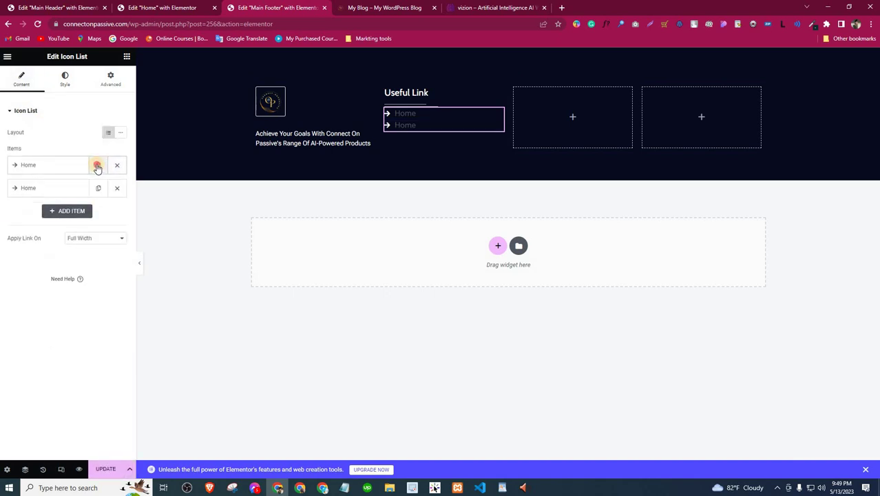
pyautogui.click(98, 167)
pyautogui.click(98, 167)
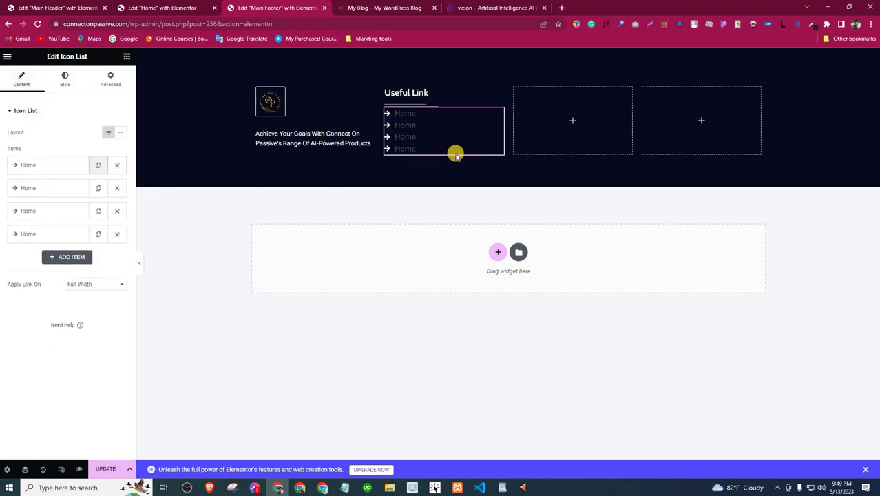
# Step: Copy "Products" from the Notepad list and use it as the second list item's text
pyautogui.click(344, 486)
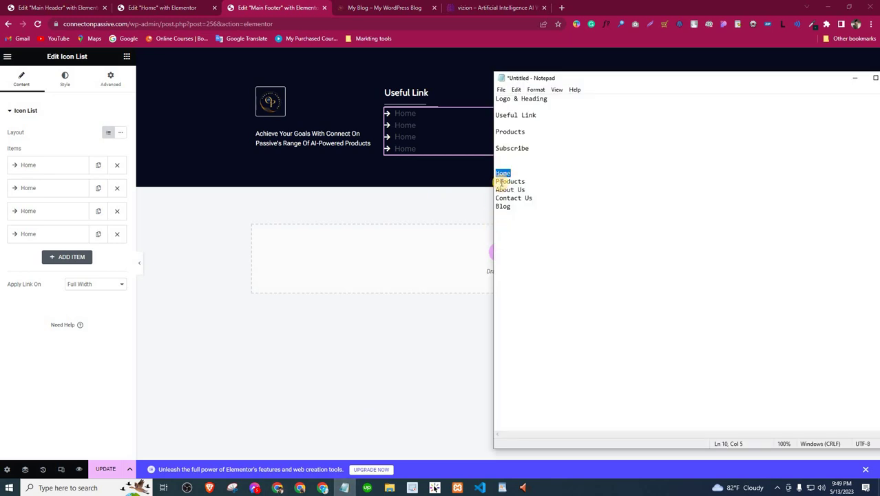
pyautogui.click(498, 181)
pyautogui.doubleClick(522, 181)
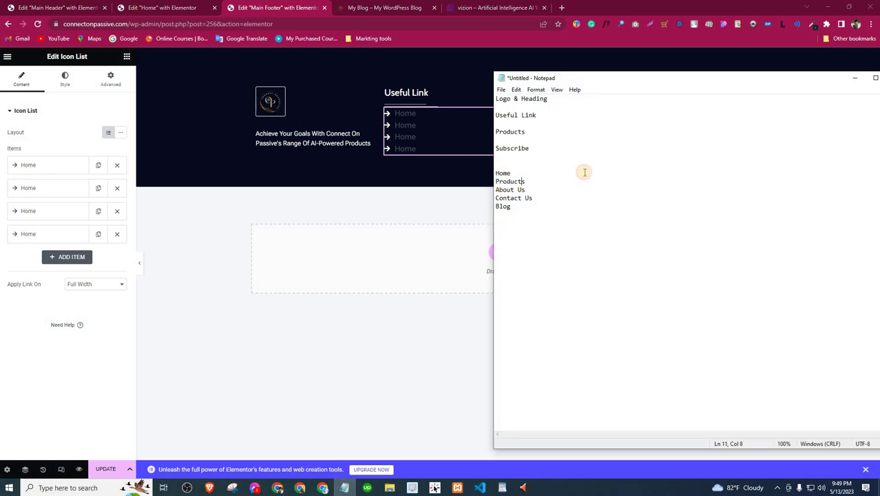
pyautogui.click(65, 193)
pyautogui.hotkey('ctrl', 'v')
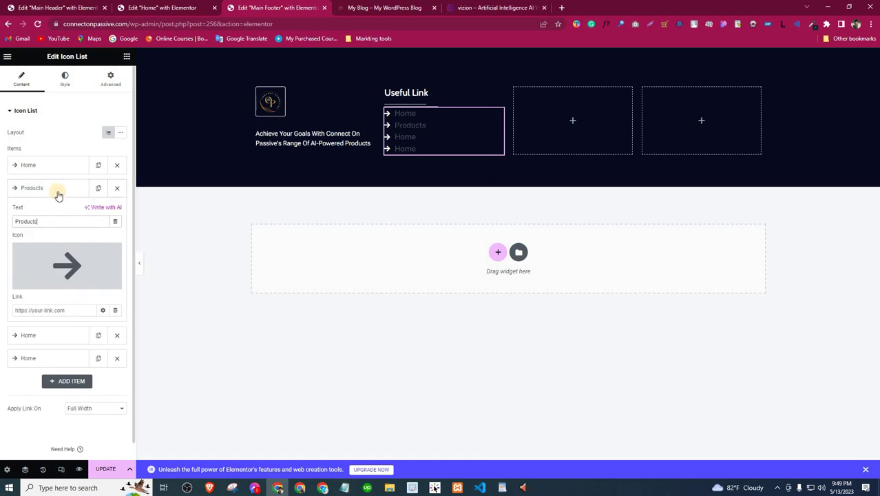
pyautogui.click(59, 192)
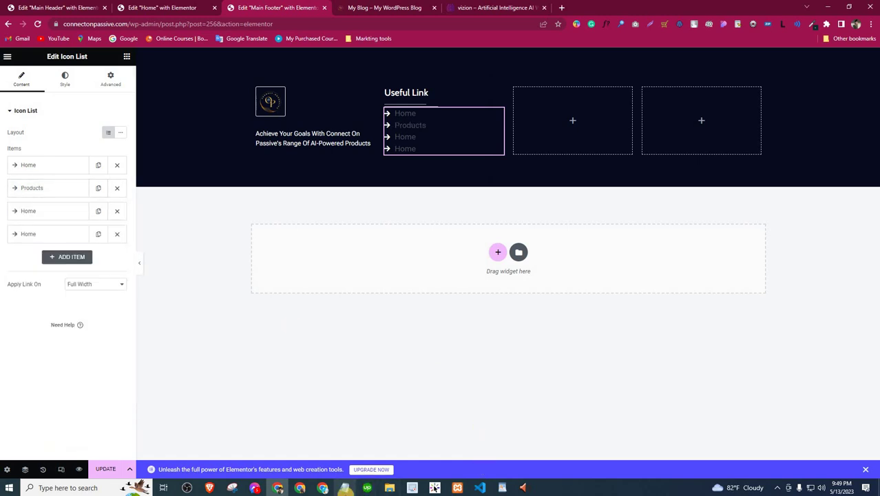
# Step: Copy "About Us" from the Notepad list and use it as the third list item's text
pyautogui.click(344, 487)
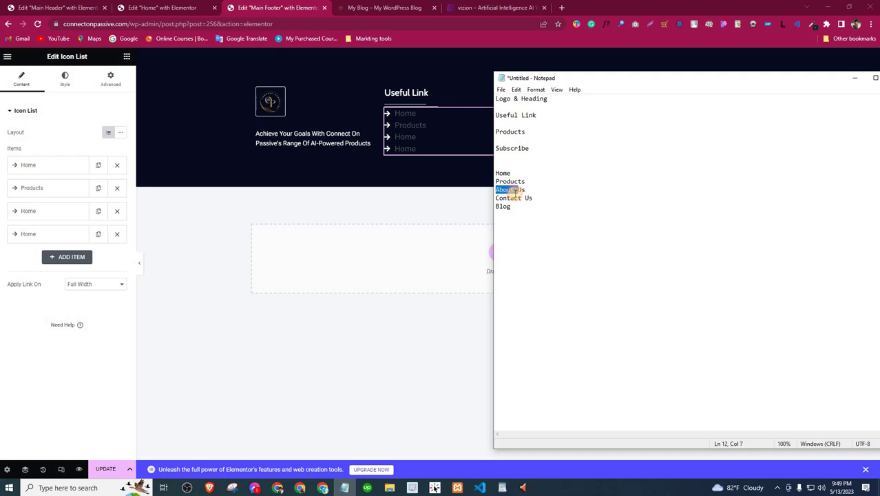
pyautogui.moveTo(496, 191); pyautogui.dragTo(560, 188)
pyautogui.hotkey('ctrl', 'c')
pyautogui.click(490, 196)
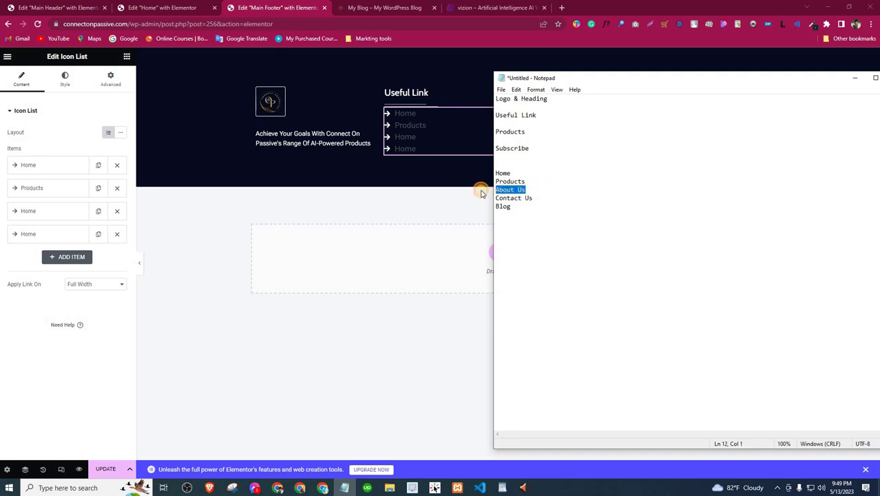
pyautogui.click(51, 214)
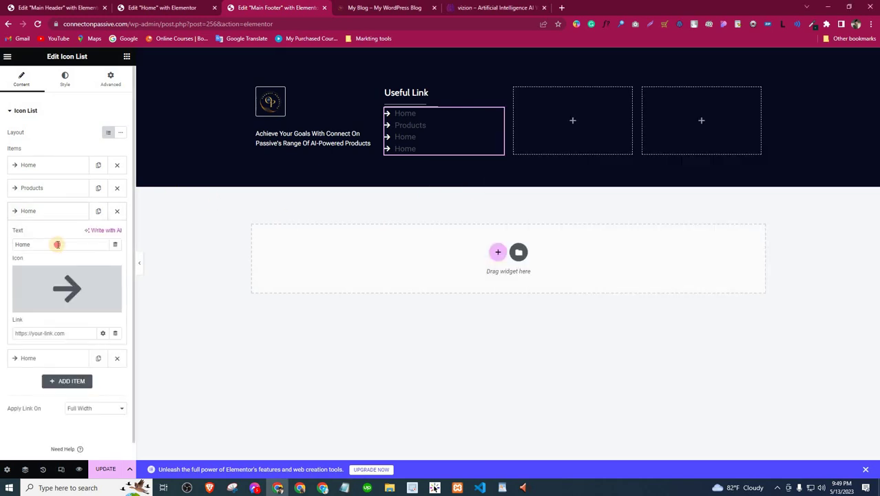
pyautogui.hotkey('ctrl', 'v')
pyautogui.click(55, 213)
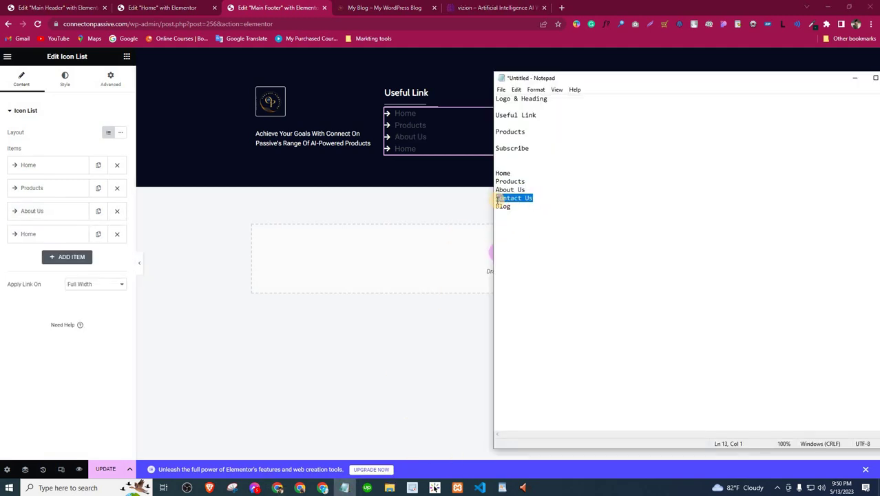
# Step: Replace the fourth list item's text with "Contact Us" from the Notepad list
pyautogui.click(51, 211)
pyautogui.click(49, 210)
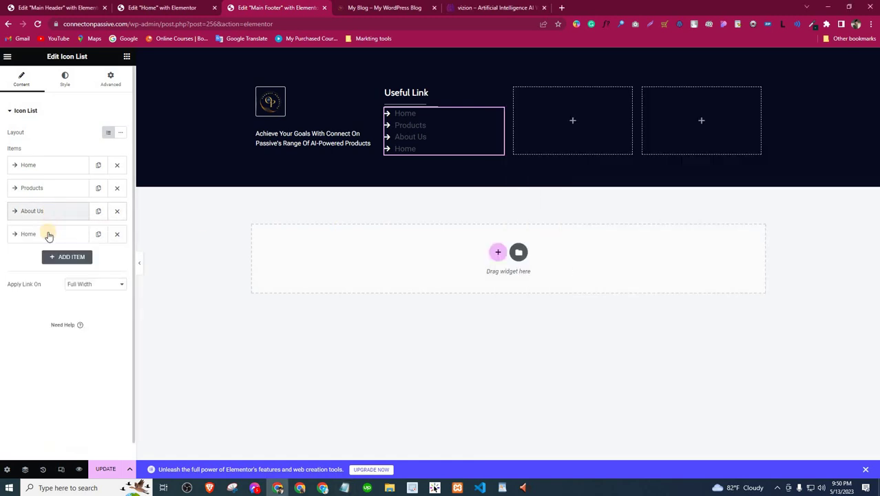
pyautogui.click(39, 270)
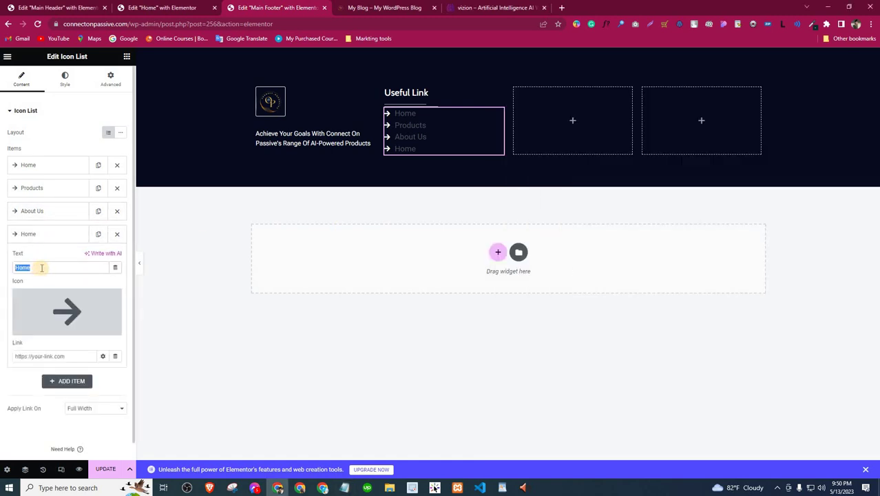
pyautogui.click(84, 234)
# Step: Duplicate the "Contact Us" list item and delete the "Products" item
pyautogui.click(98, 234)
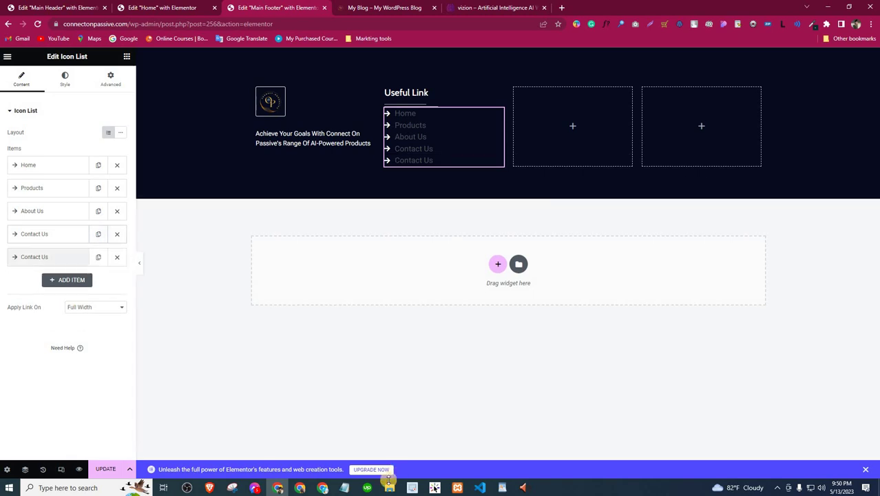
pyautogui.hotkey('alt', 'Tab')
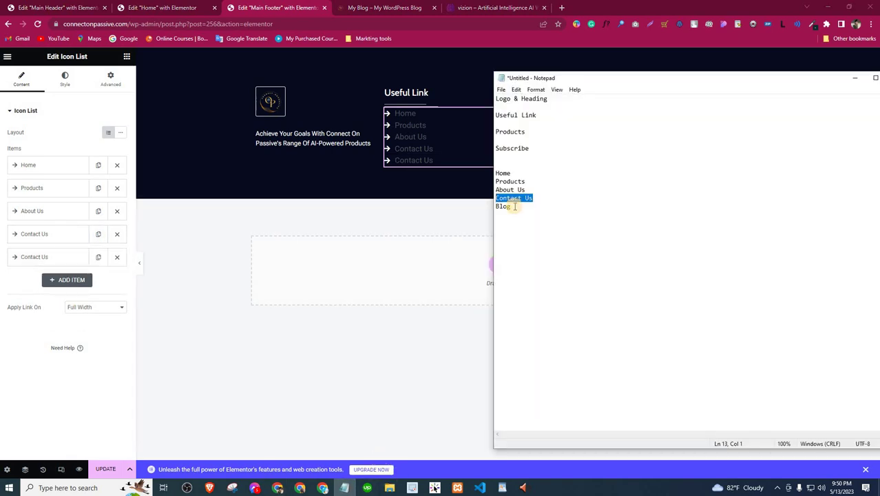
pyautogui.click(272, 272)
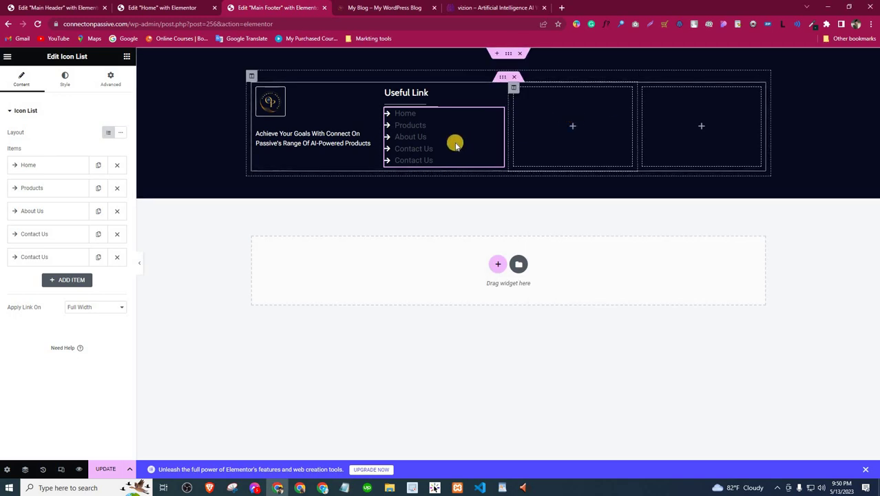
pyautogui.click(117, 187)
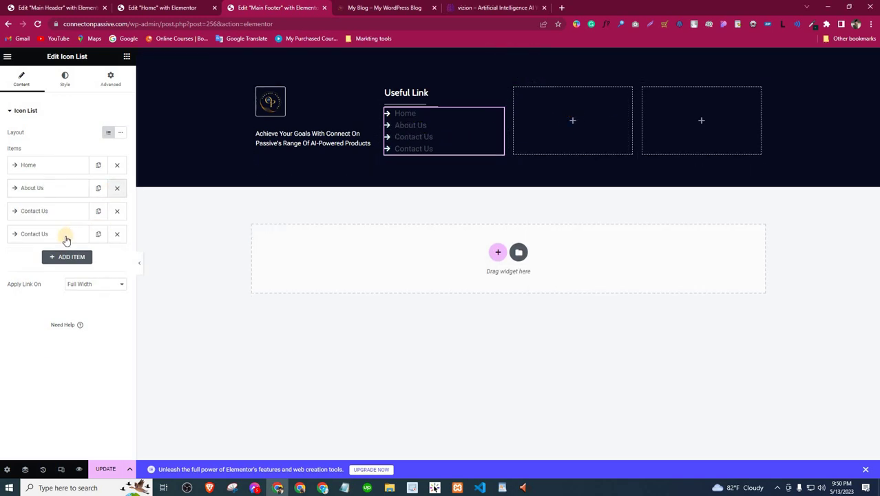
# Step: Rename the last list item "Blog" and move it directly below "Home"
pyautogui.click(44, 234)
pyautogui.click(53, 266)
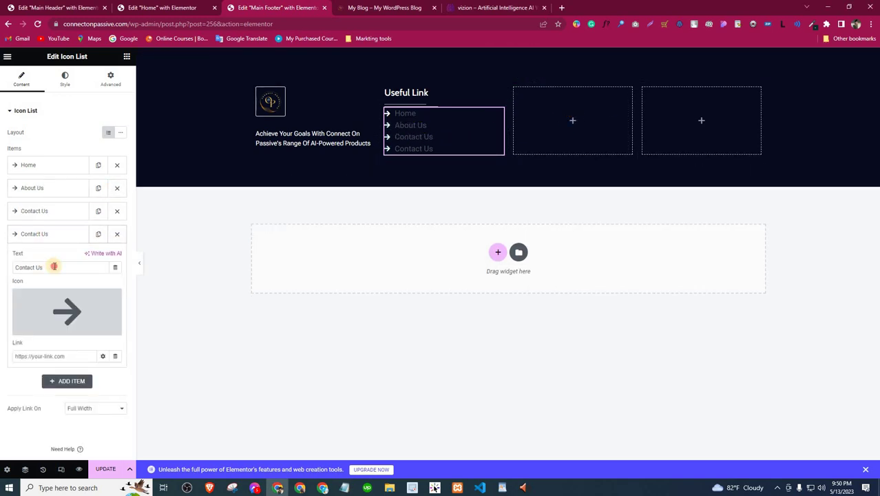
pyautogui.write('Blog')
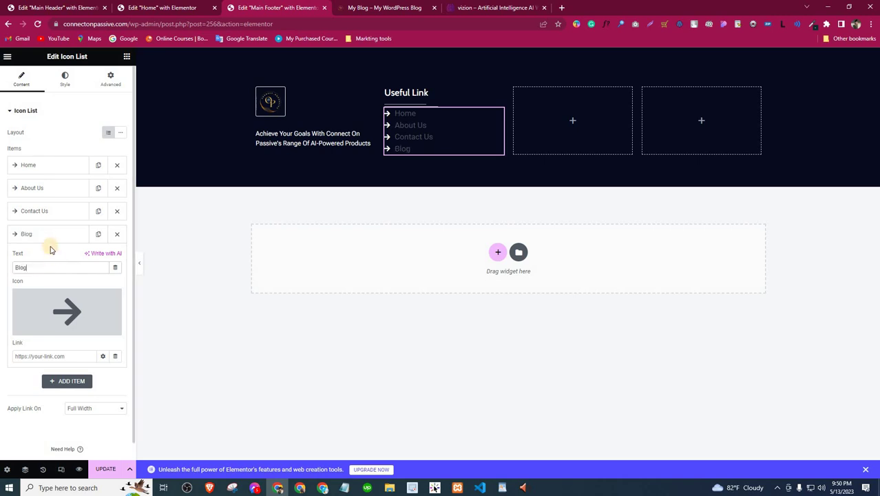
pyautogui.moveTo(50, 237); pyautogui.dragTo(51, 186)
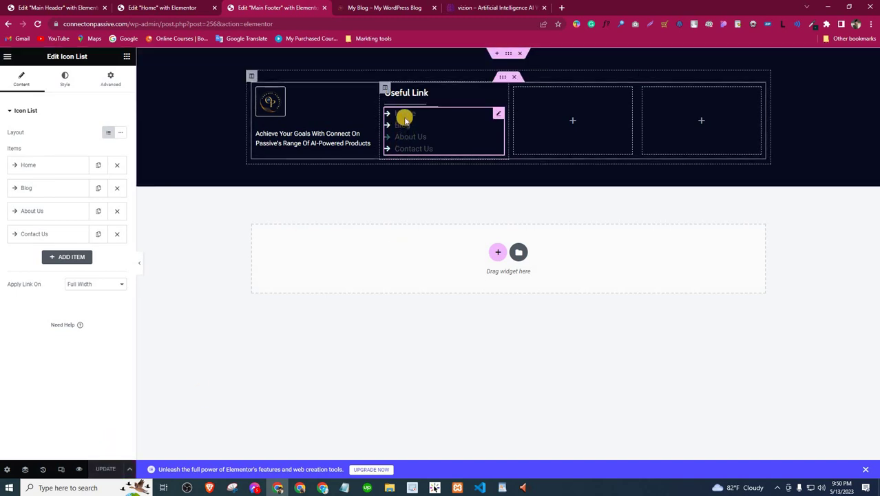
# Step: Set the list text's font family to Roboto Flex and its size to 16 px
pyautogui.click(65, 79)
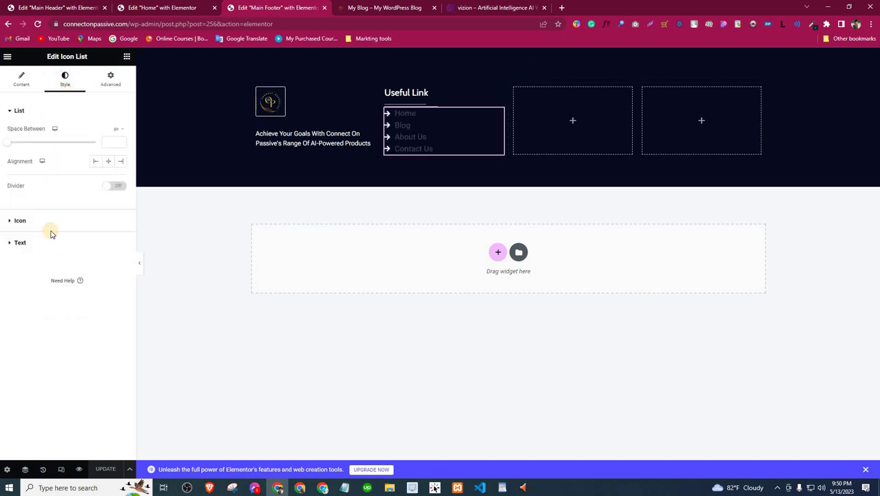
pyautogui.click(21, 241)
pyautogui.click(120, 177)
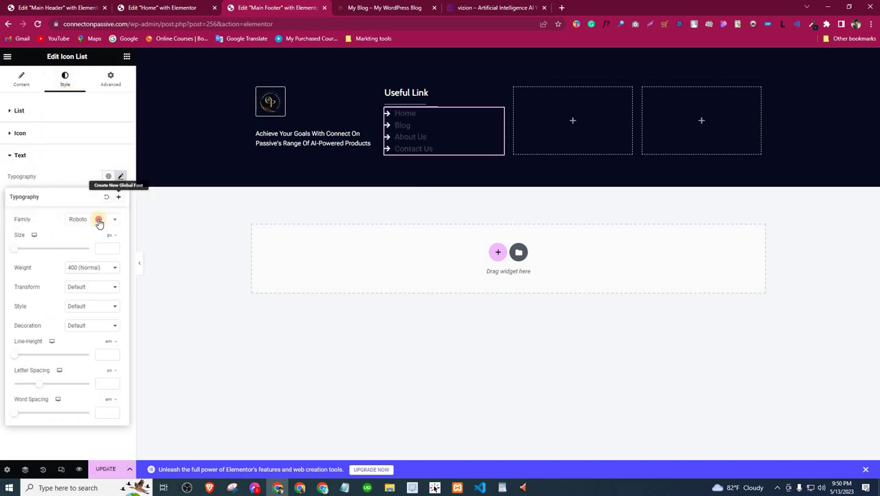
pyautogui.click(96, 219)
pyautogui.click(86, 296)
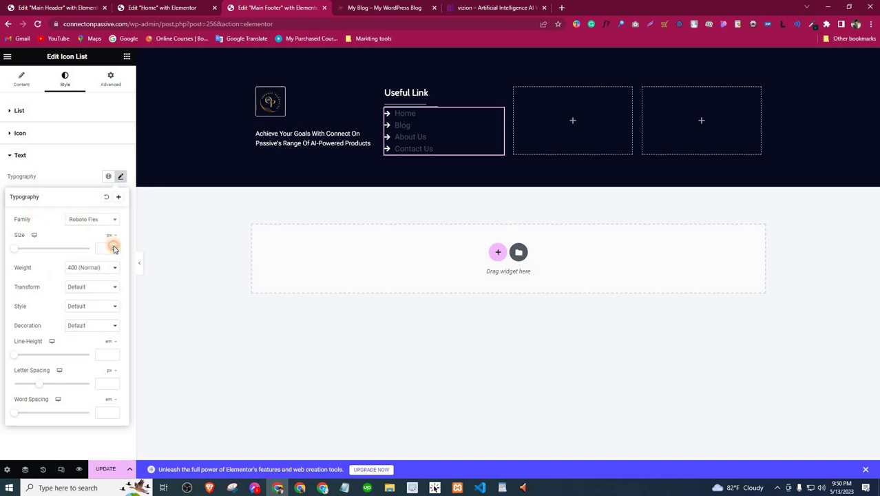
pyautogui.click(114, 250)
pyautogui.click(115, 249)
pyautogui.click(114, 249)
pyautogui.click(115, 249)
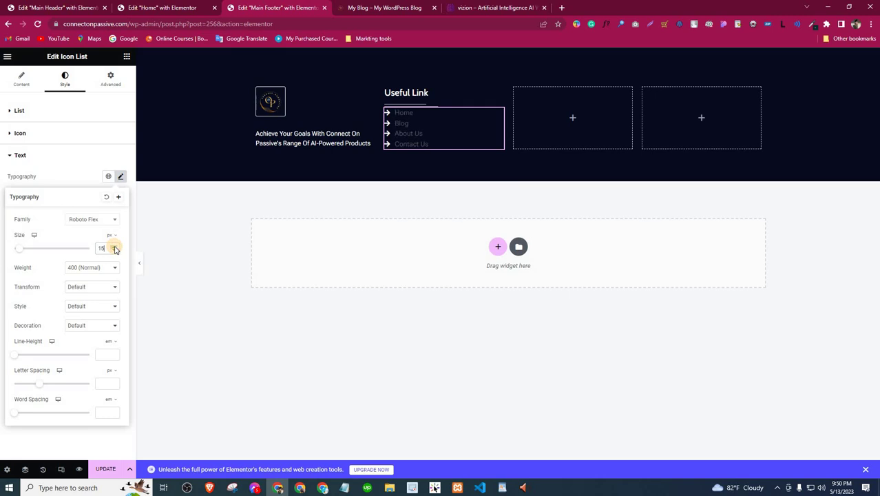
pyautogui.click(114, 249)
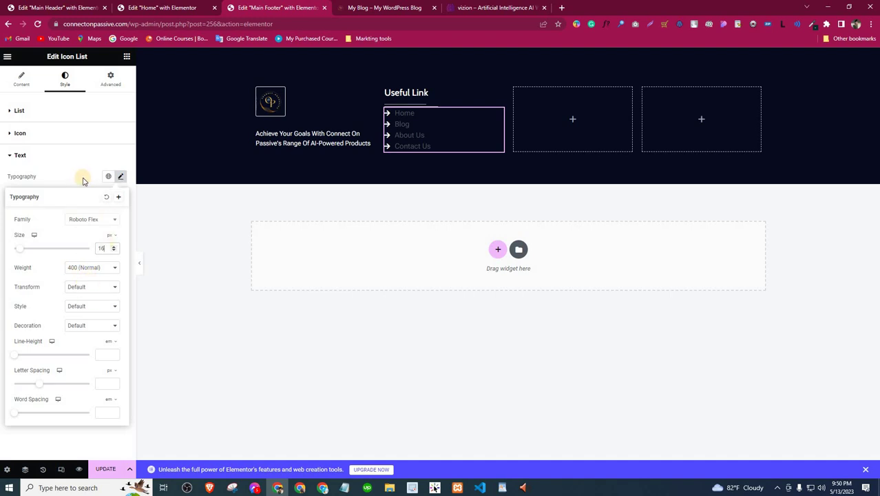
# Step: Try the 500 (Medium) and 600 (Semi Bold) weights on the list text, and switch back to 400 (Normal)
pyautogui.click(85, 274)
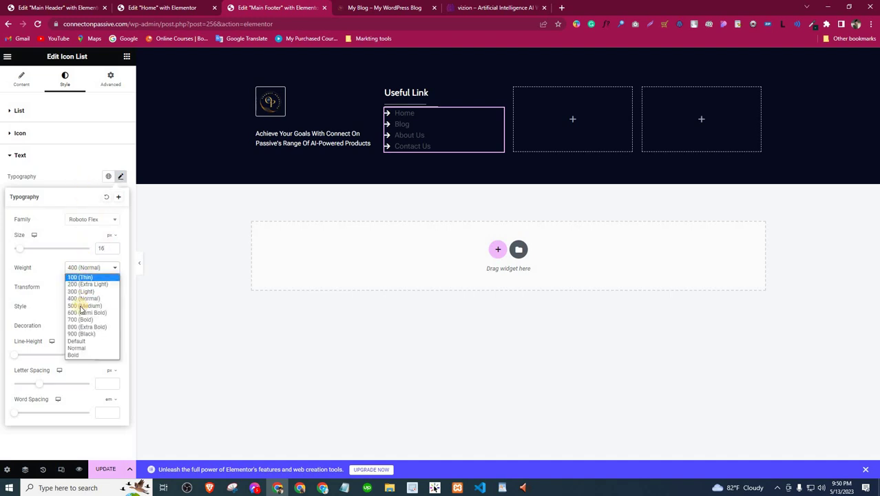
pyautogui.click(81, 300)
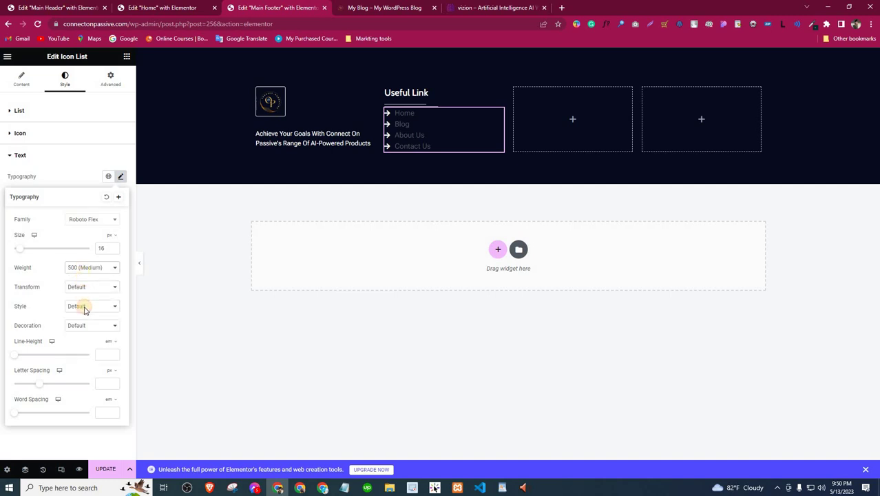
pyautogui.click(86, 268)
pyautogui.click(81, 312)
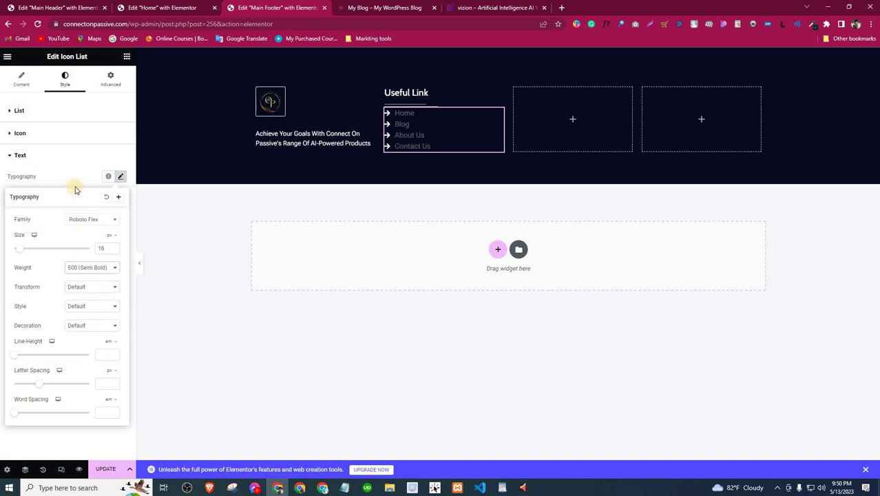
pyautogui.click(88, 267)
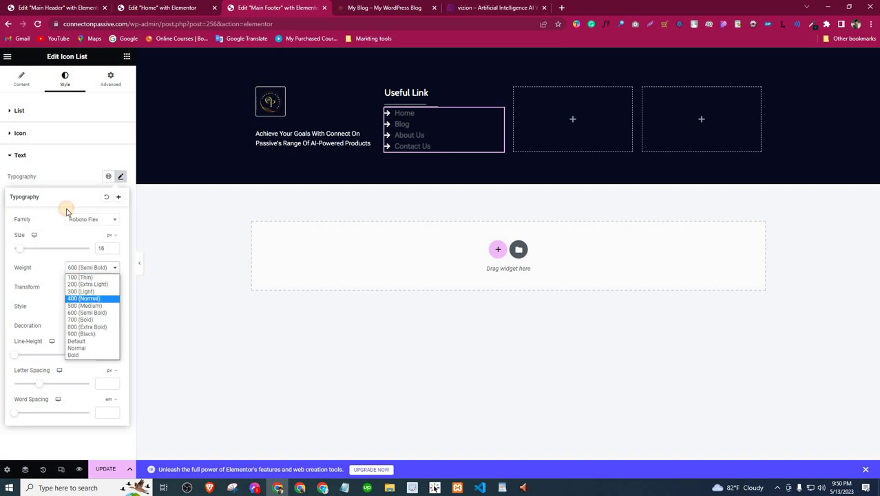
pyautogui.click(81, 299)
# Step: Set the list text's normal color to white, #FFFFFF
pyautogui.click(120, 239)
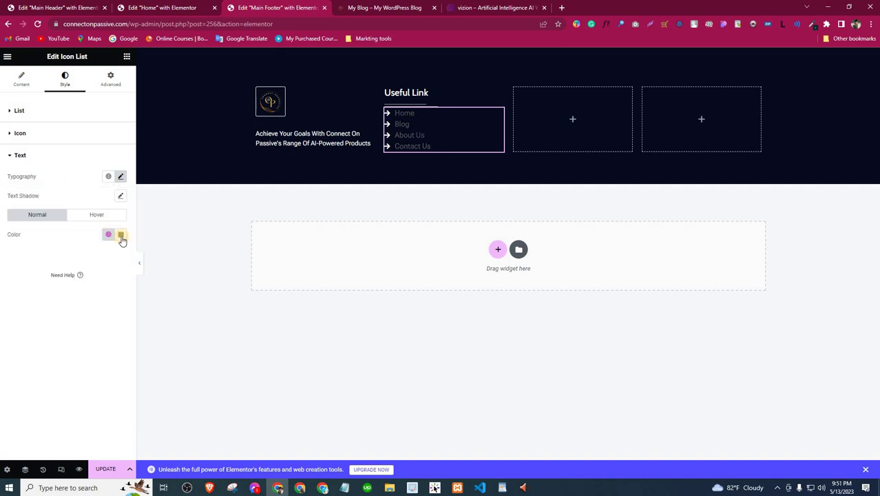
pyautogui.click(121, 234)
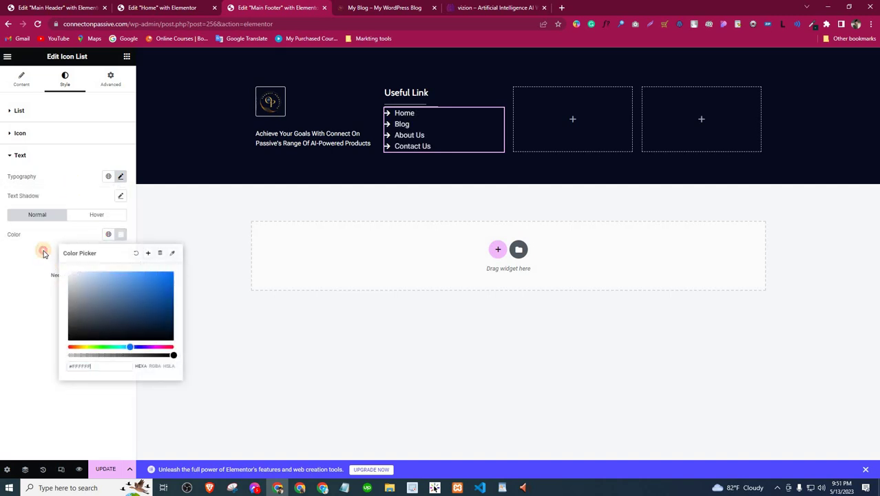
pyautogui.click(44, 257)
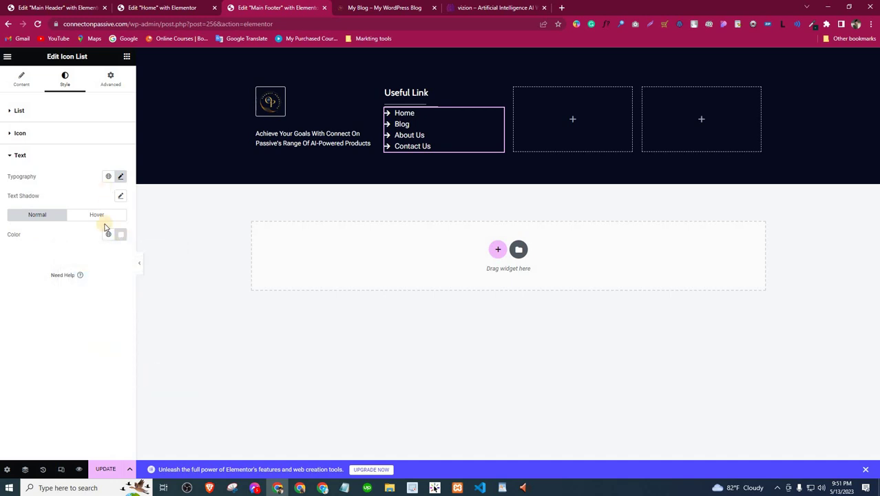
# Step: Open the hover color of the list text for editing, and update the footer
pyautogui.click(100, 219)
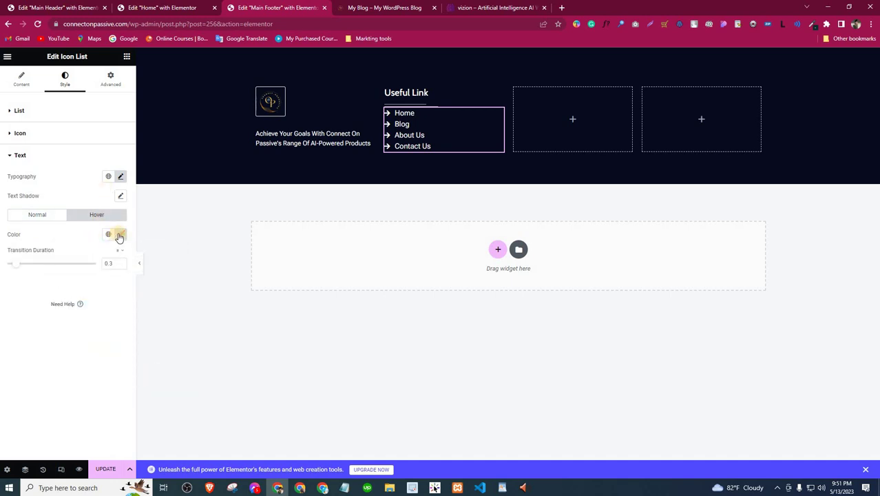
pyautogui.click(118, 236)
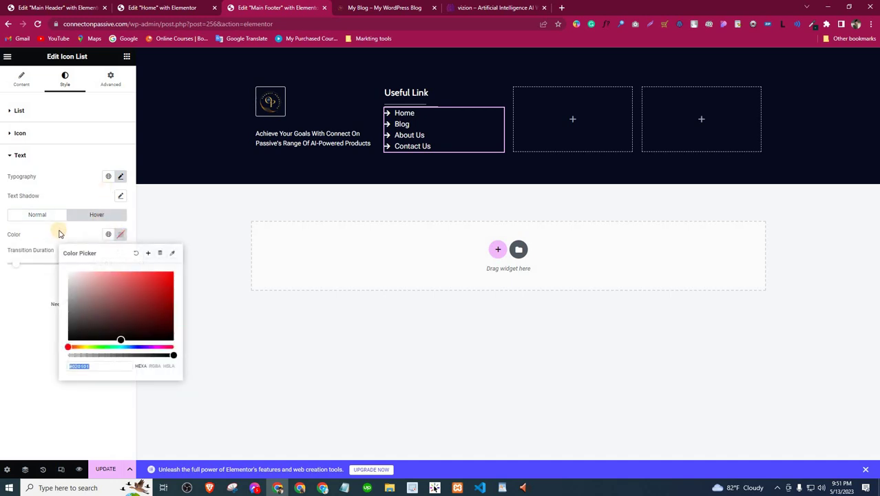
pyautogui.click(129, 413)
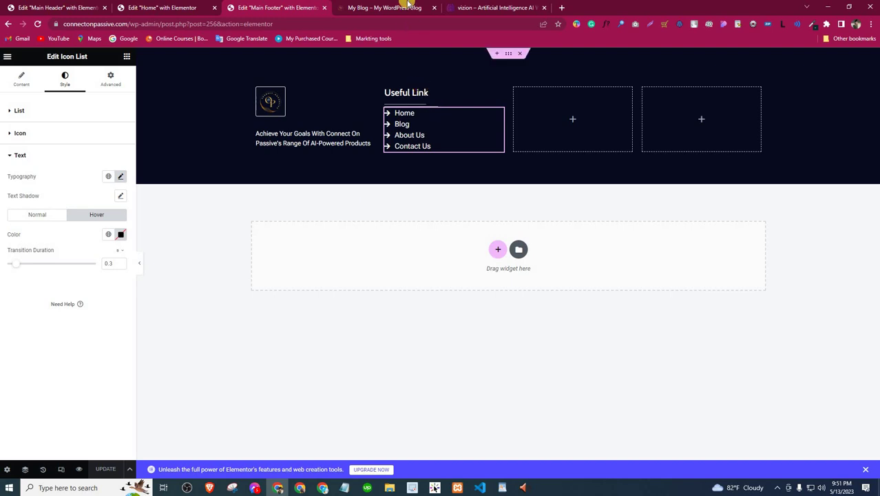
# Step: Reload the live home page and check the footer's Useful Link list and how its items respond to hovering
pyautogui.hotkey('ctrl', 'Tab')
pyautogui.click(37, 24)
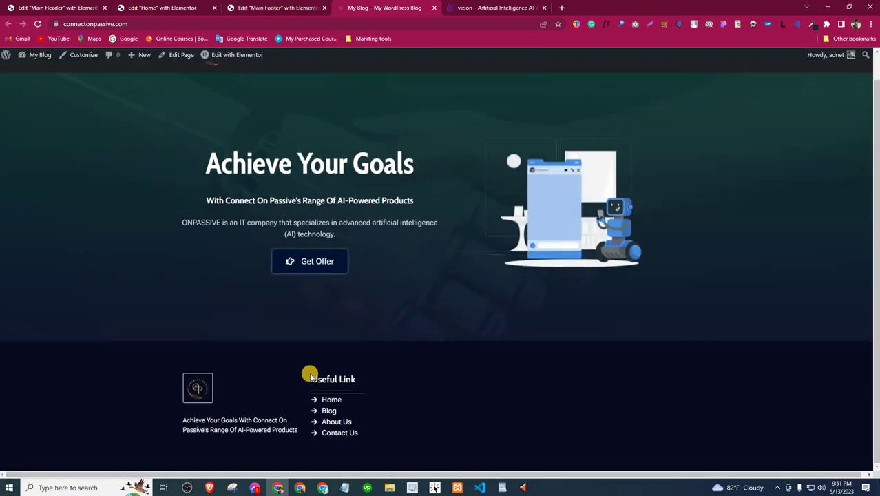
pyautogui.tripleClick(383, 435)
pyautogui.click(382, 435)
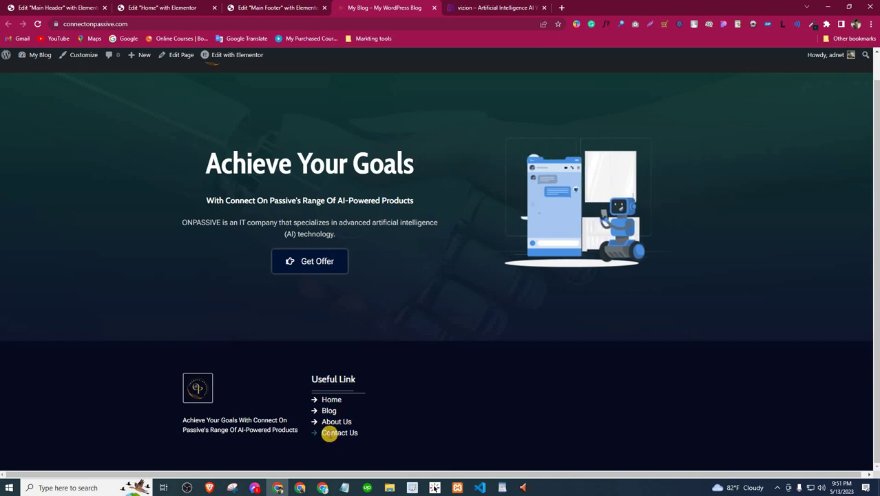
pyautogui.tripleClick(329, 434)
pyautogui.click(453, 361)
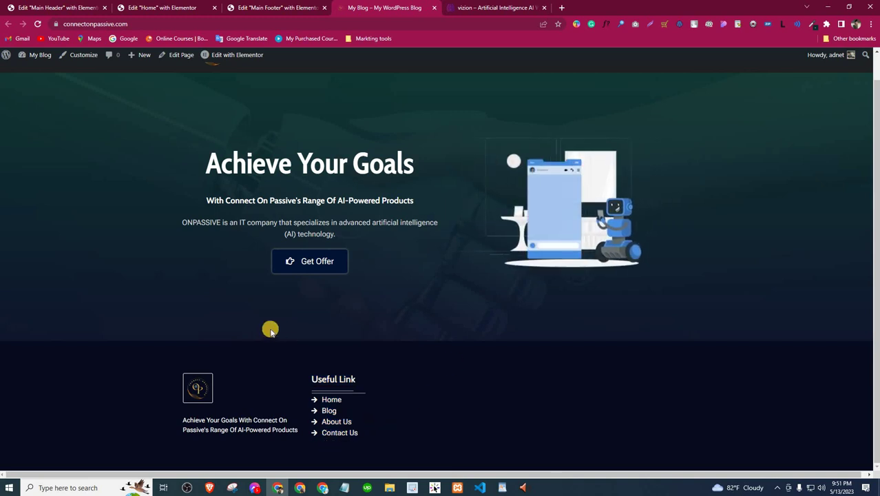
# Step: In the footer editor, duplicate the "Useful Link" column and delete the empty column directly after the copy
pyautogui.click(300, 8)
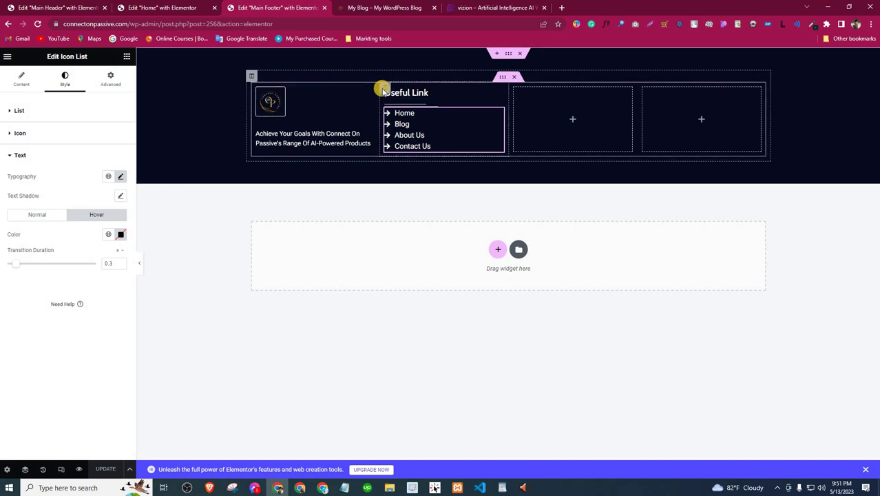
pyautogui.rightClick(383, 92)
pyautogui.click(401, 112)
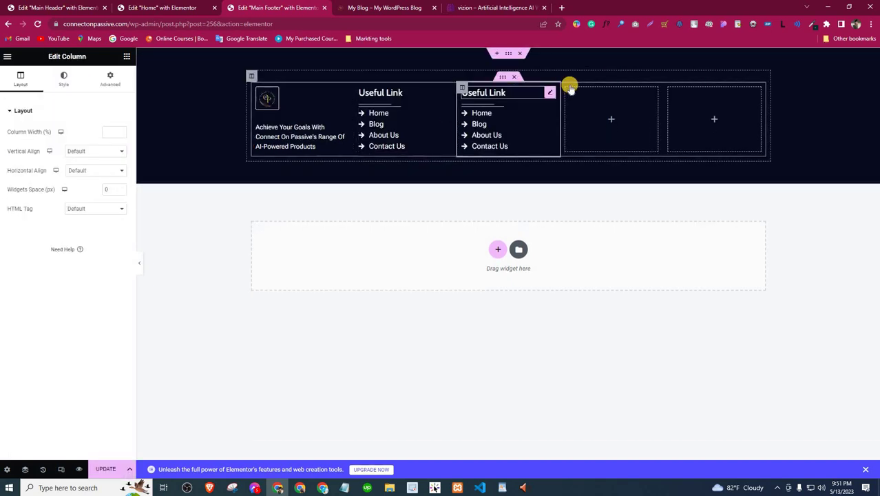
pyautogui.rightClick(568, 89)
pyautogui.click(596, 255)
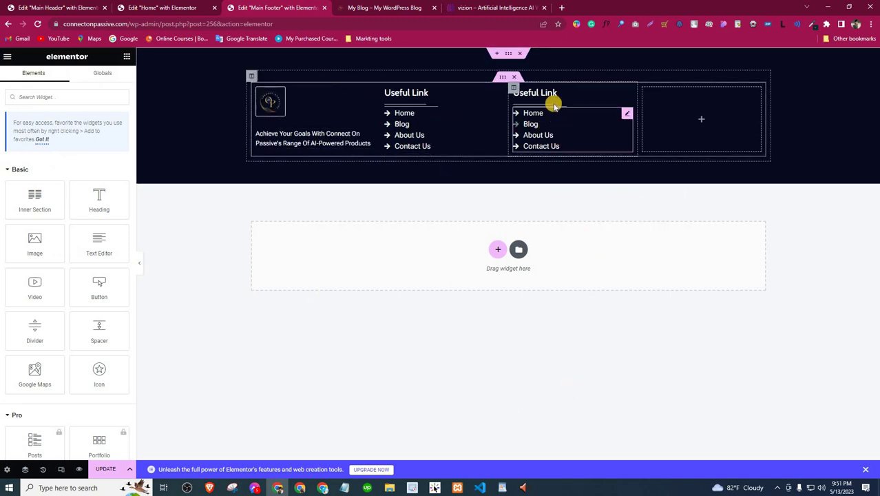
# Step: Change the duplicated column's heading to "Products", copied from the Notepad outline, and update the footer
pyautogui.hotkey('alt', 'Tab')
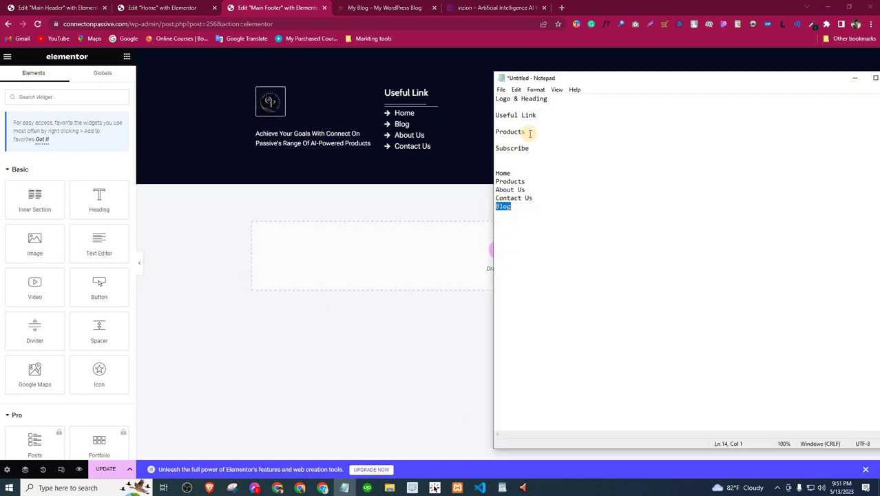
pyautogui.doubleClick(501, 131)
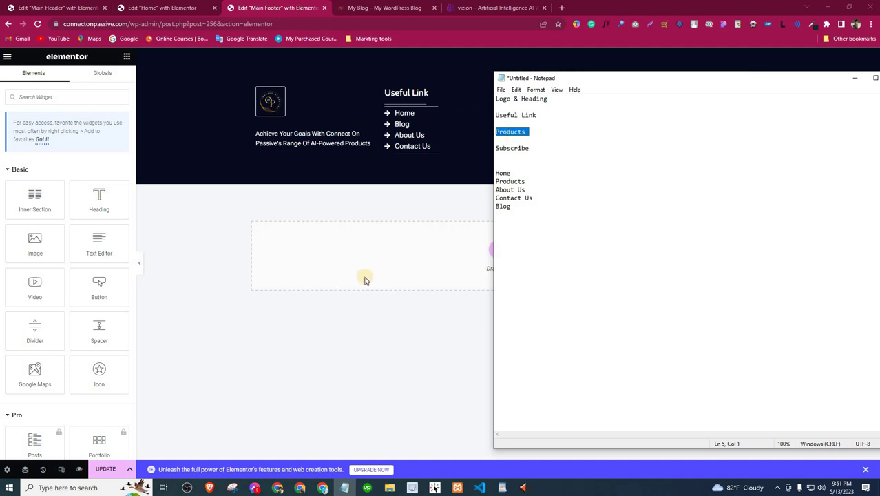
pyautogui.hotkey('alt', 'Tab')
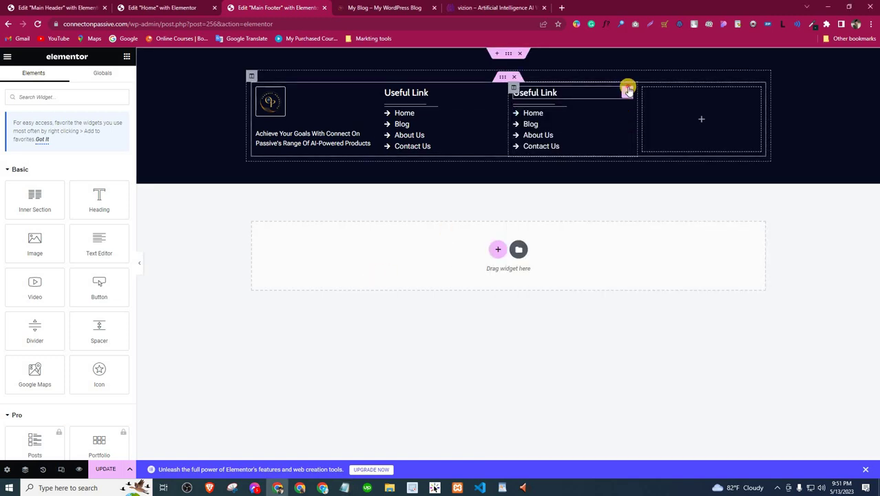
pyautogui.click(547, 92)
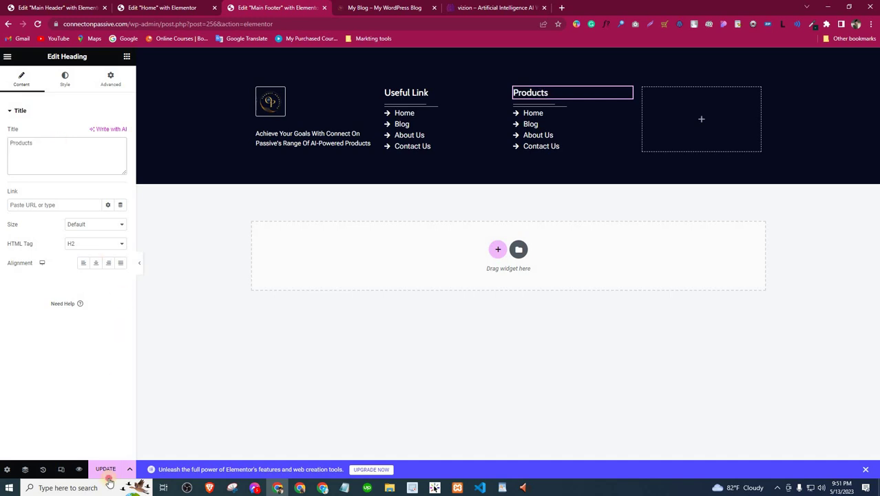
# Step: Check the product categories under the live site's Products menu
pyautogui.click(422, 6)
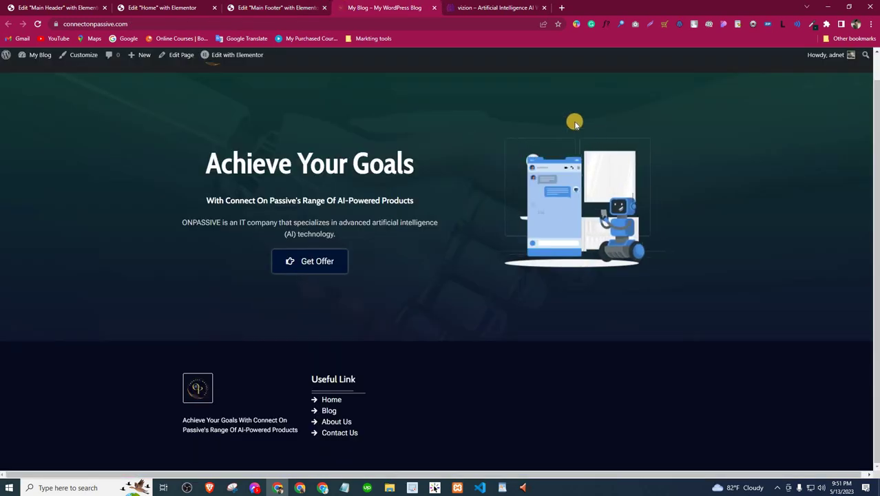
pyautogui.moveTo(529, 77)
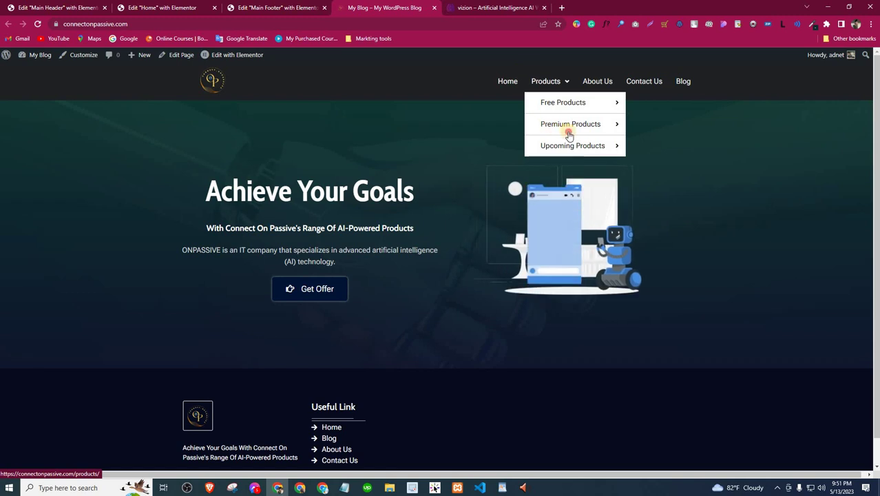
pyautogui.moveTo(554, 130)
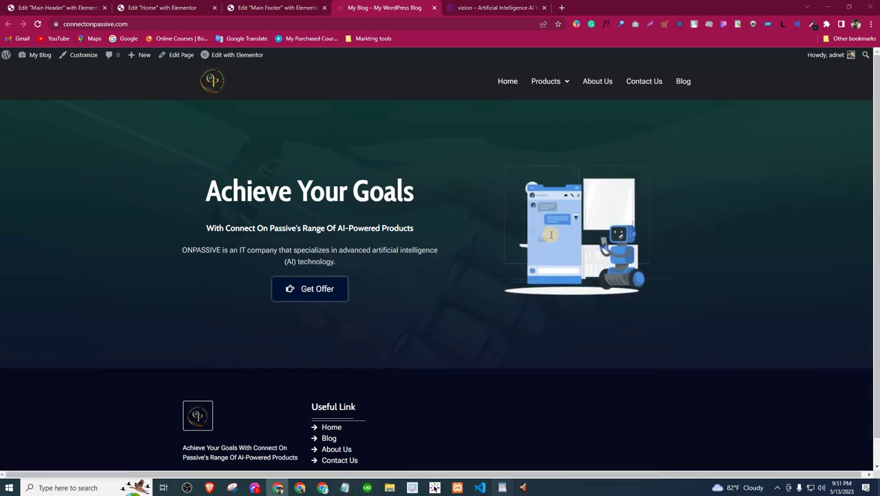
# Step: In the Products column's list, delete "About Us" and rename "Home" as "Free Products", copied from the WordPad product list
pyautogui.click(505, 488)
pyautogui.scroll(8, 426, 253)
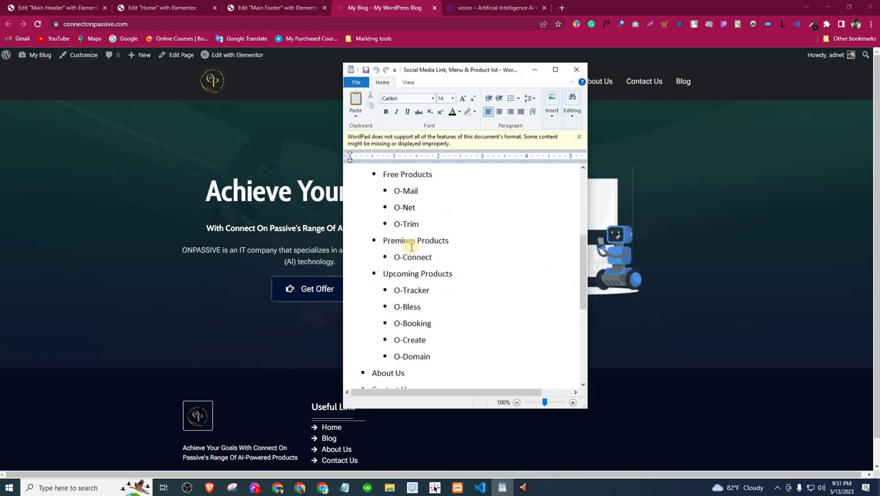
pyautogui.tripleClick(419, 229)
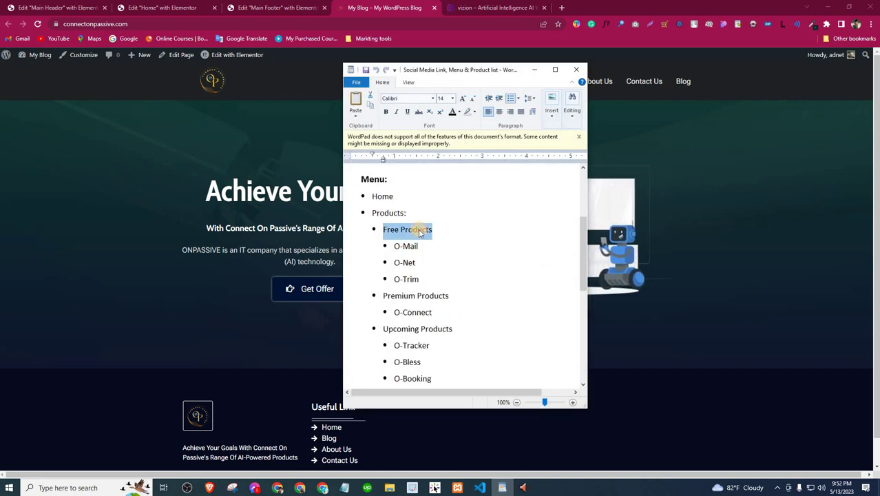
pyautogui.click(255, 6)
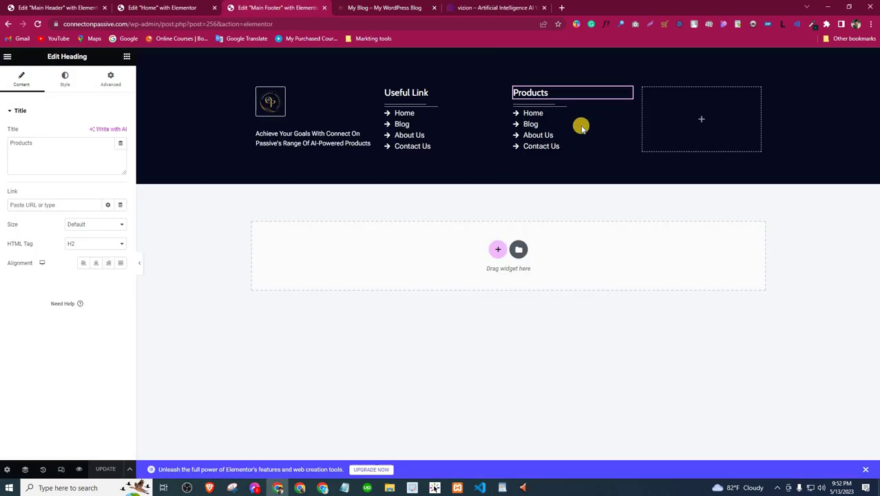
pyautogui.click(486, 157)
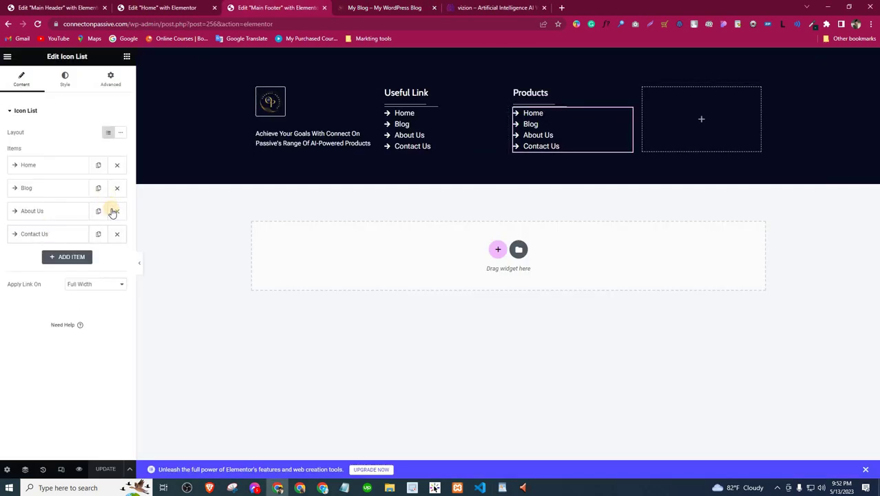
pyautogui.click(116, 211)
pyautogui.click(74, 166)
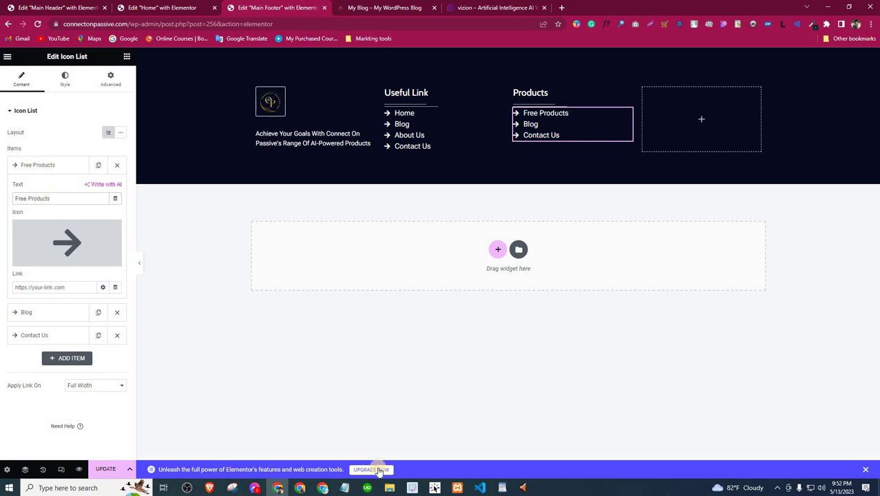
# Step: Rename the "Blog" item in the Products list as "Premium Products", copied from the WordPad document
pyautogui.click(502, 487)
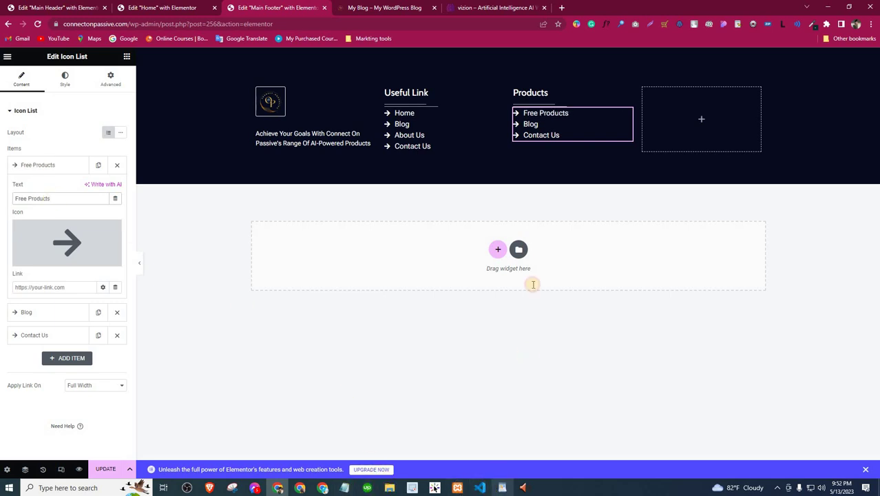
pyautogui.scroll(-1, 385, 253)
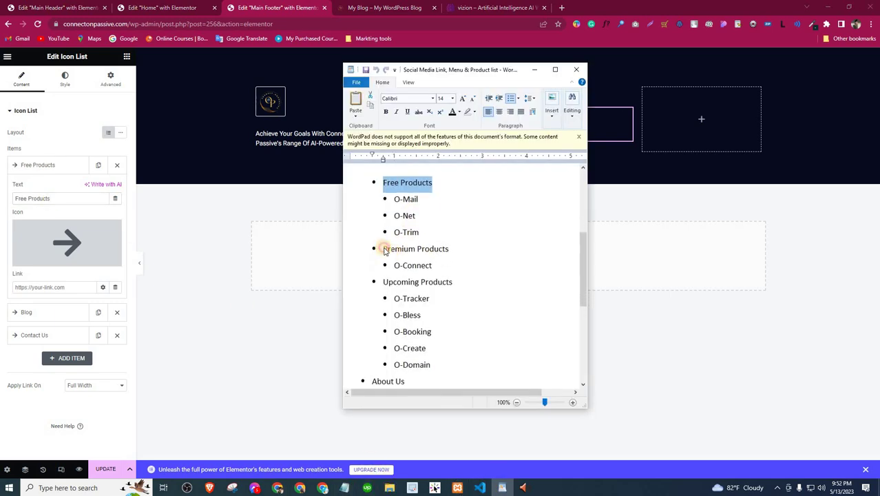
pyautogui.moveTo(384, 252); pyautogui.dragTo(443, 254)
pyautogui.hotkey('ctrl', 'c')
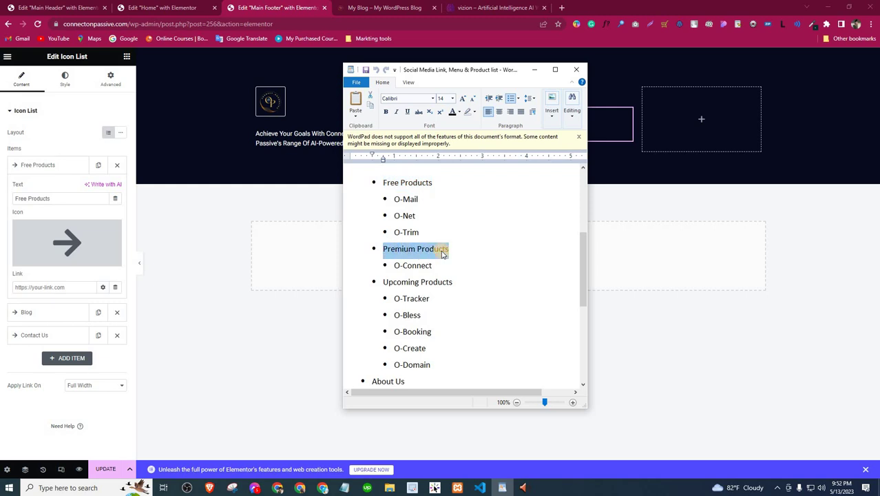
pyautogui.click(39, 168)
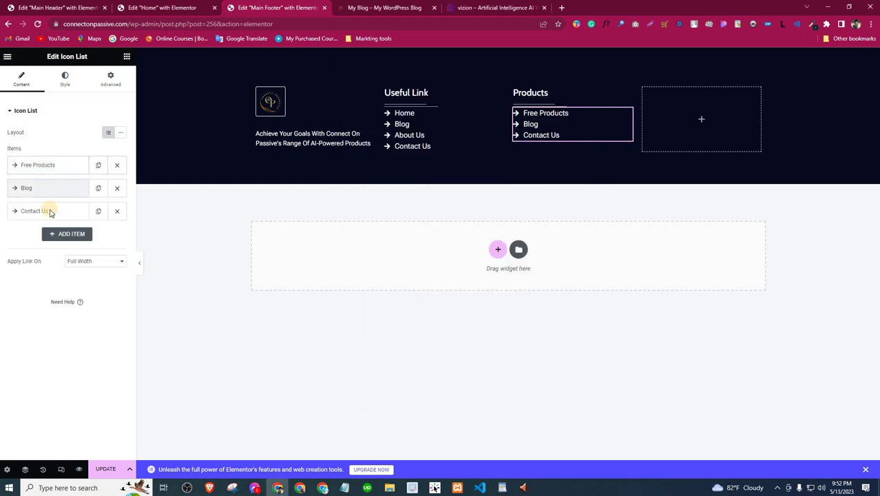
pyautogui.click(41, 188)
pyautogui.hotkey('ctrl', 'v')
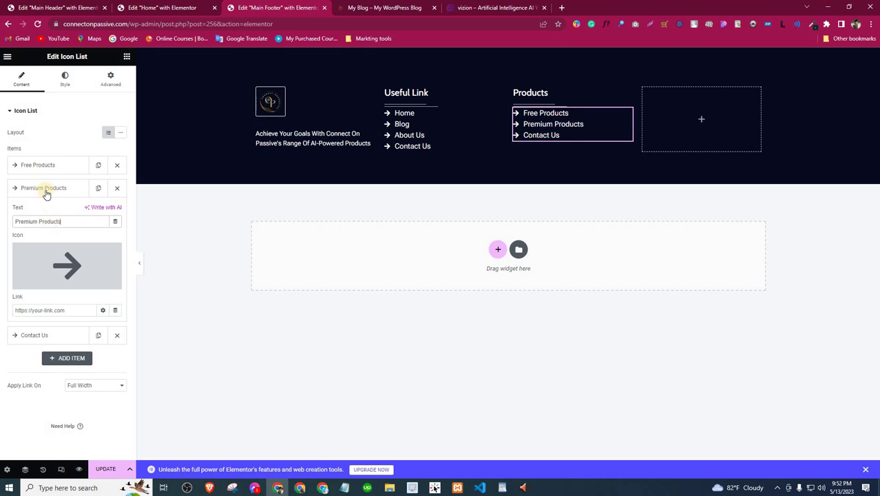
pyautogui.click(41, 187)
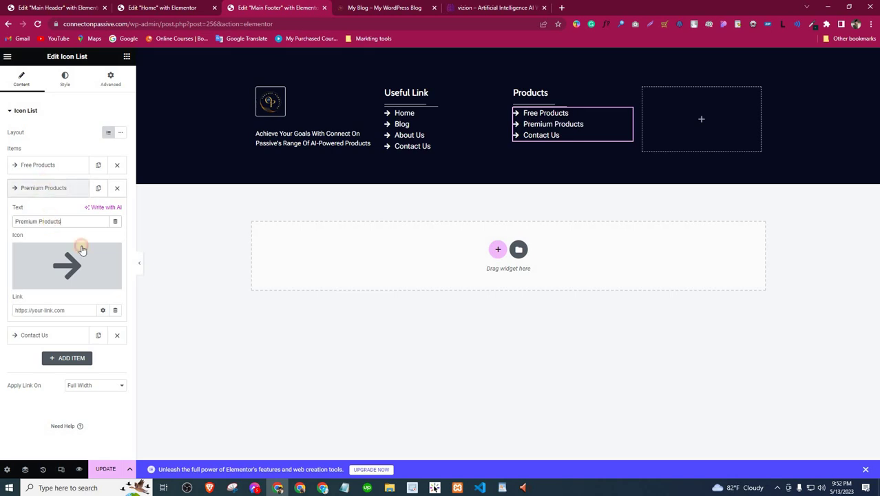
# Step: Rename the "Contact Us" item in the Products list as "Upcoming Products", copied from the WordPad document, and update the footer
pyautogui.click(500, 487)
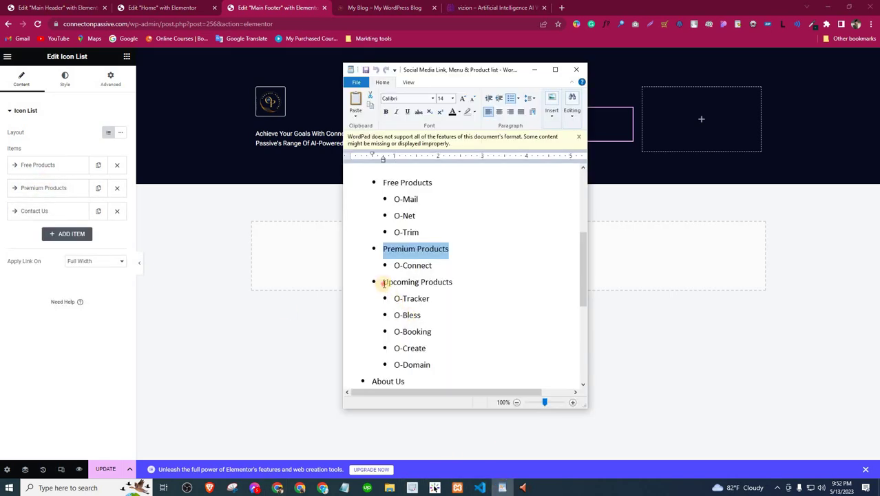
pyautogui.tripleClick(447, 281)
pyautogui.hotkey('ctrl', 'c')
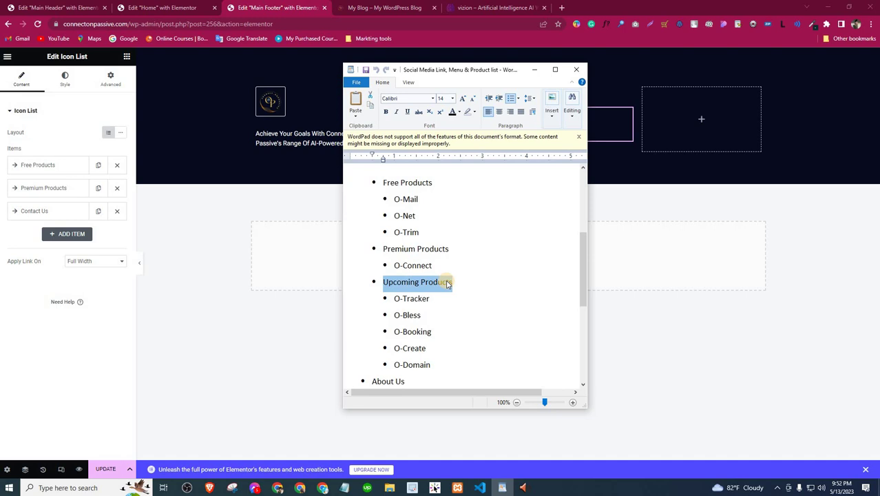
pyautogui.click(59, 213)
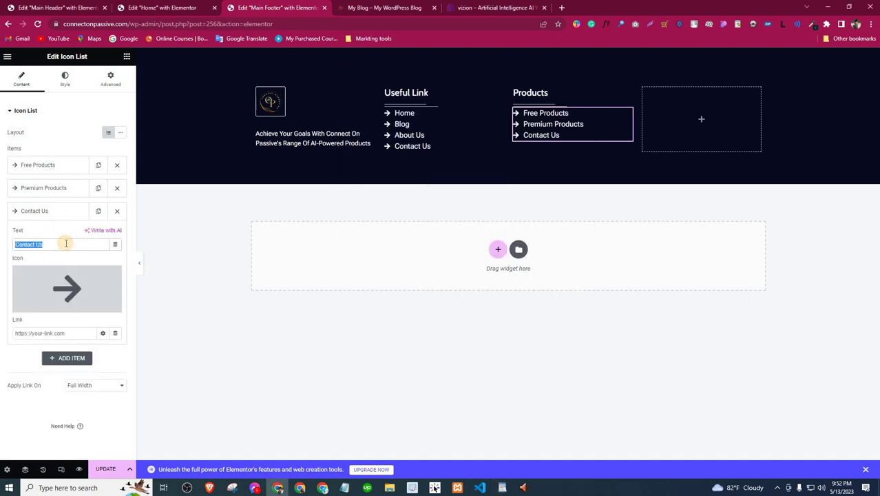
pyautogui.hotkey('ctrl', 'v')
pyautogui.click(59, 208)
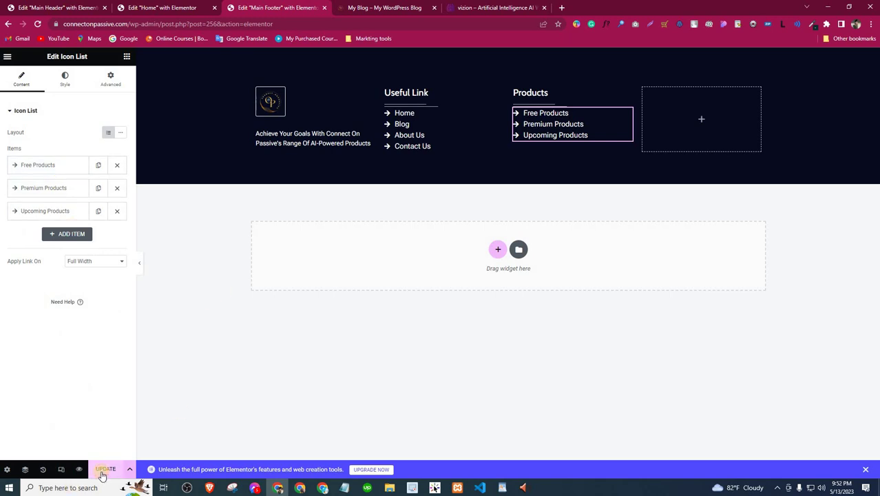
# Step: Reload the live home page, check the footer's Products column, and return to the footer editor
pyautogui.click(411, 6)
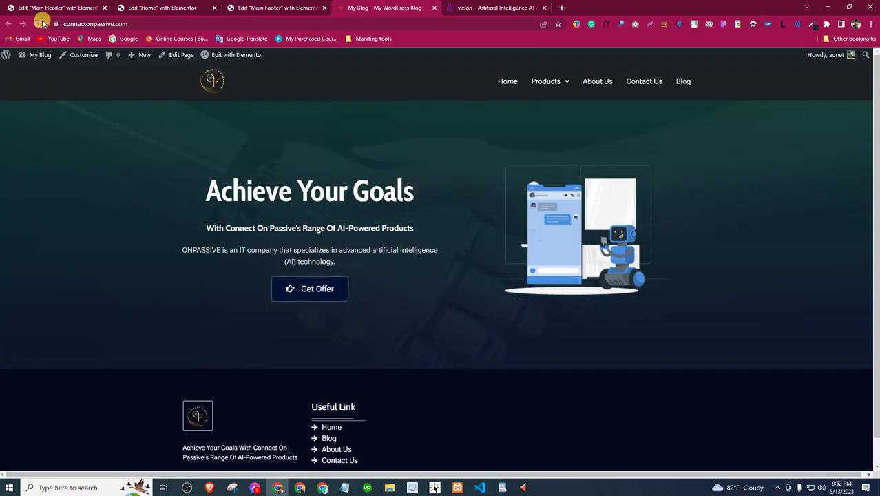
pyautogui.click(41, 23)
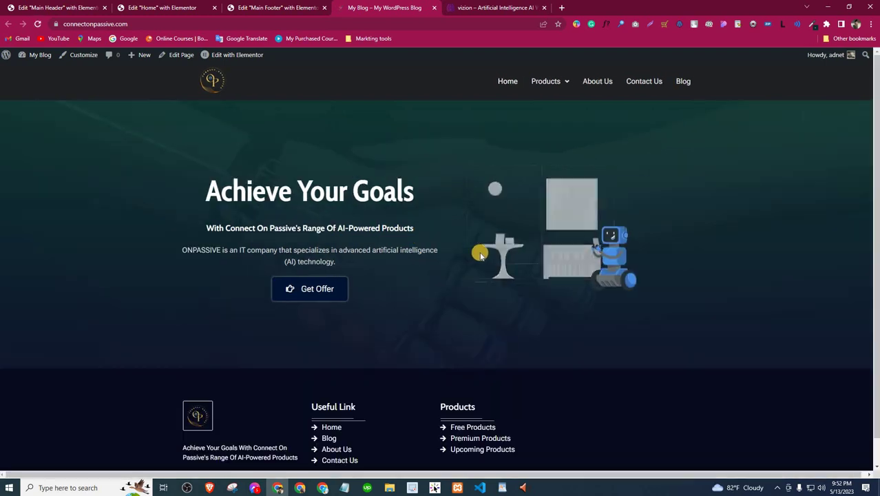
pyautogui.scroll(-1, 453, 423)
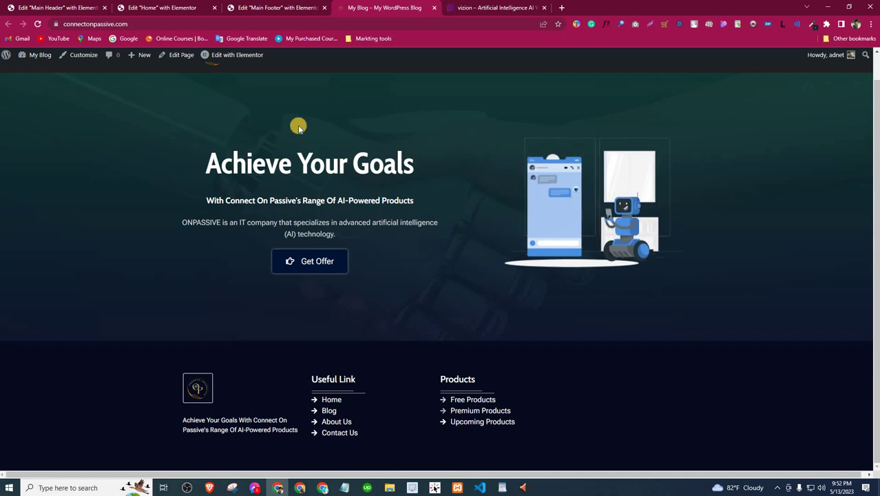
pyautogui.click(261, 6)
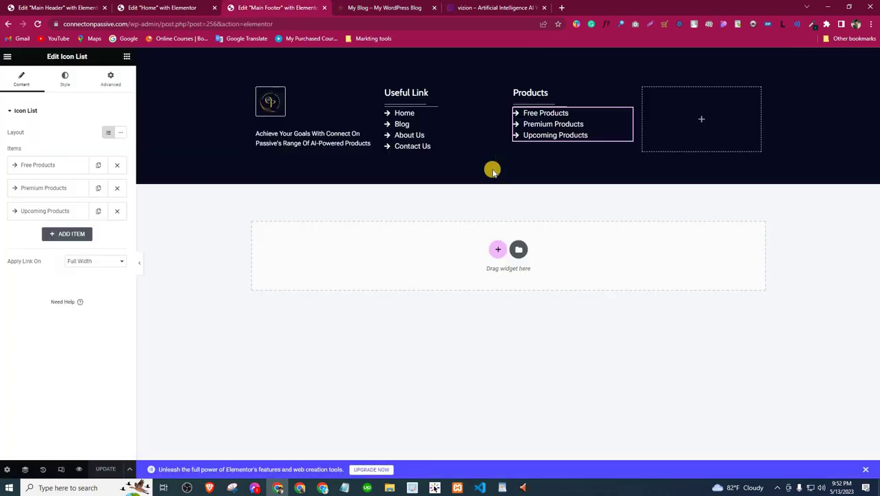
# Step: Set the space between the Products list items to 5 px, update the footer and check it on the live home page
pyautogui.click(64, 79)
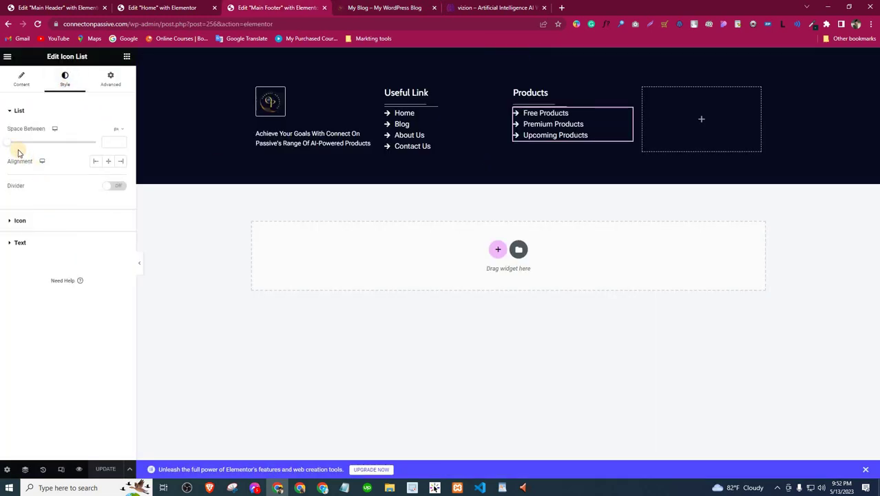
pyautogui.moveTo(10, 143); pyautogui.dragTo(15, 144)
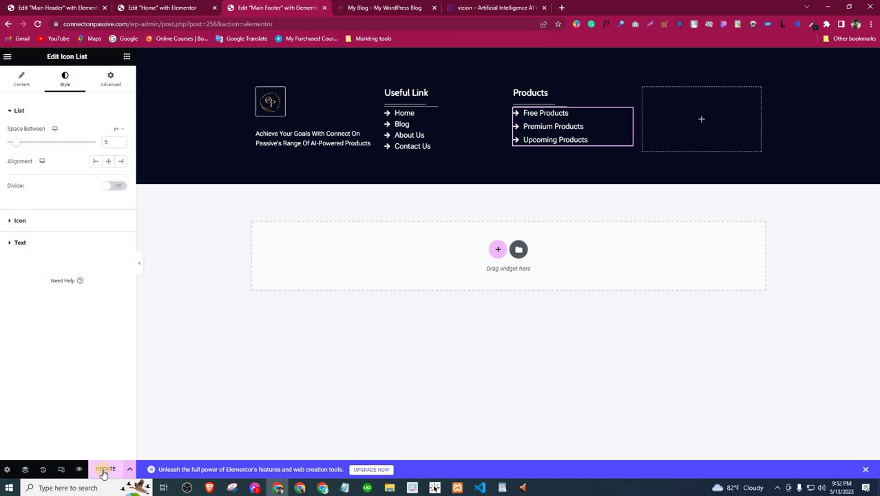
pyautogui.hotkey('ctrl', 'Tab')
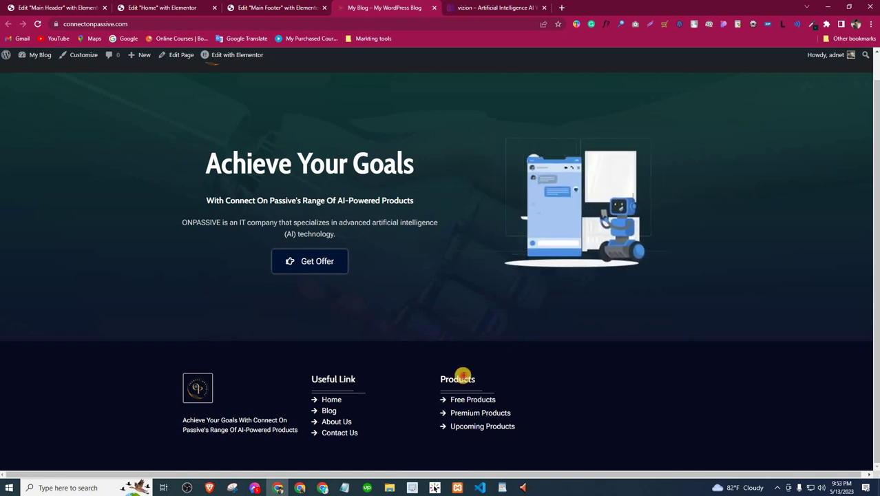
# Step: Examine the Subscribe section and its email field in the vizion reference footer, and return to the footer editor
pyautogui.click(495, 8)
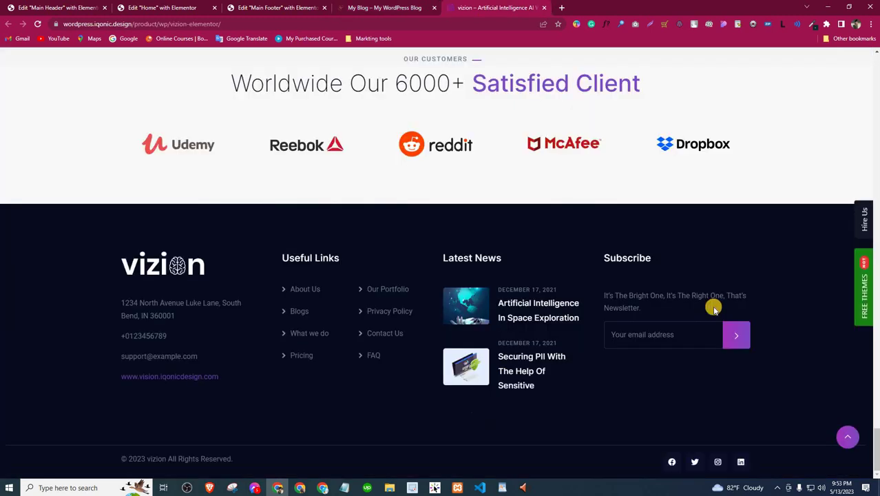
pyautogui.click(645, 335)
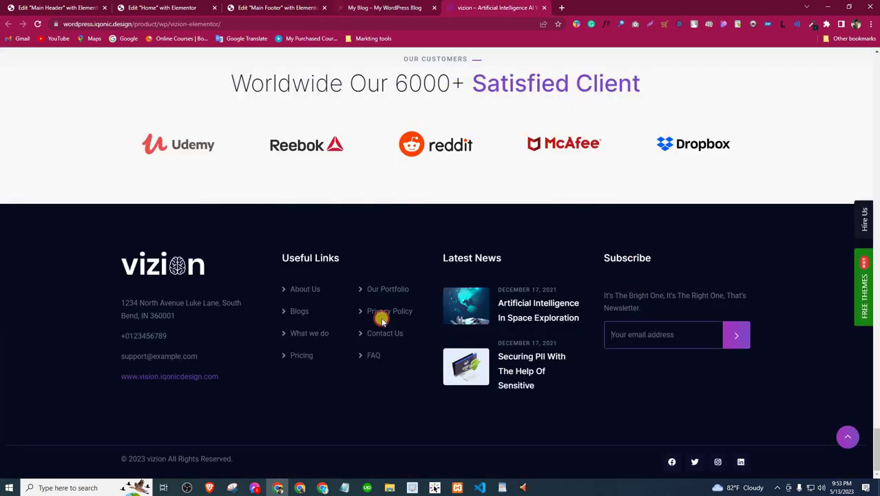
pyautogui.hotkey('ctrl', '3')
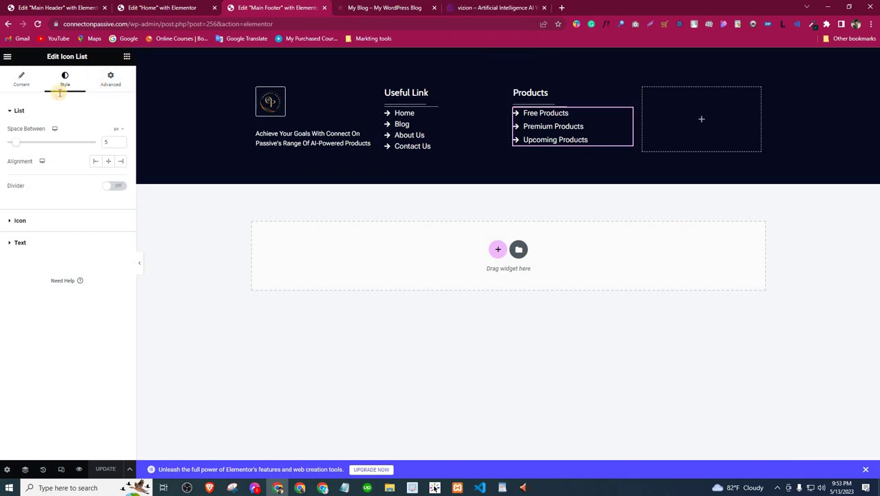
# Step: Add a Subscribe Form widget to the empty fourth column and compare it with the vizion reference footer
pyautogui.write('sub')
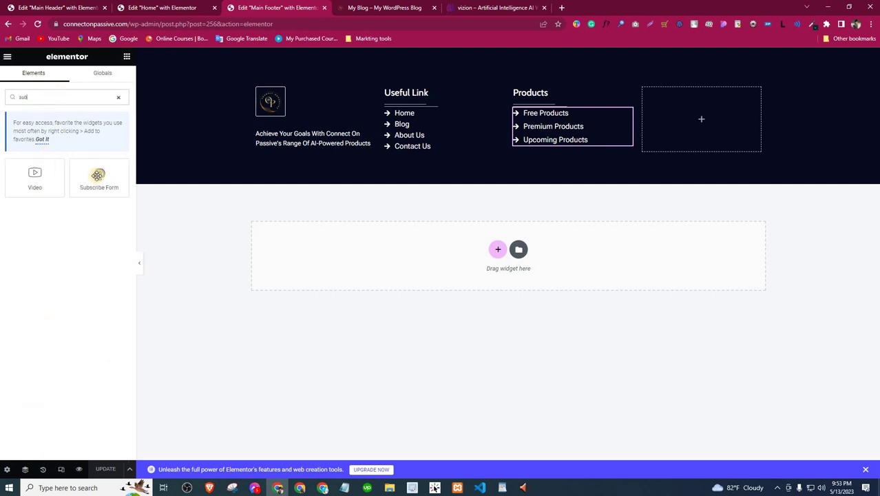
pyautogui.moveTo(97, 175); pyautogui.dragTo(691, 104)
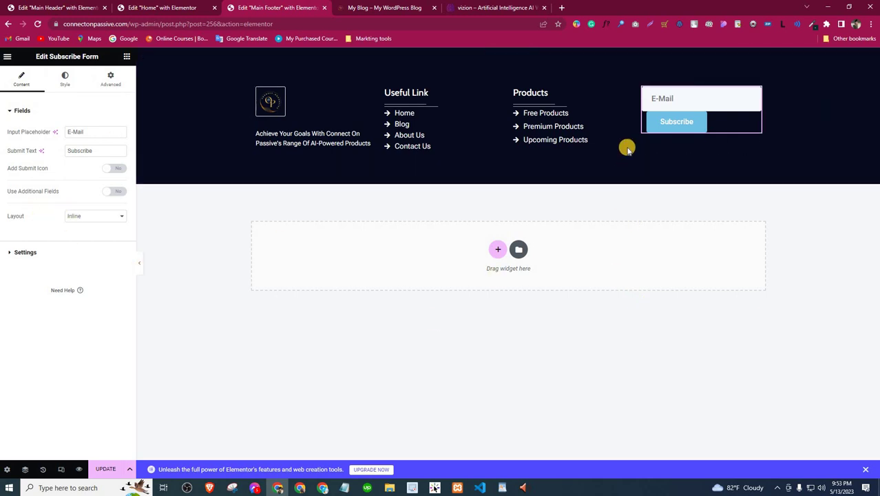
pyautogui.click(375, 8)
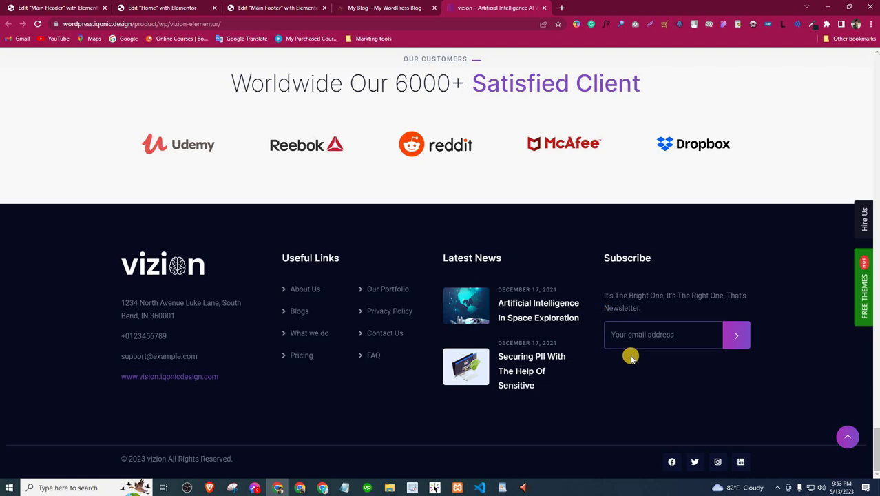
pyautogui.click(275, 8)
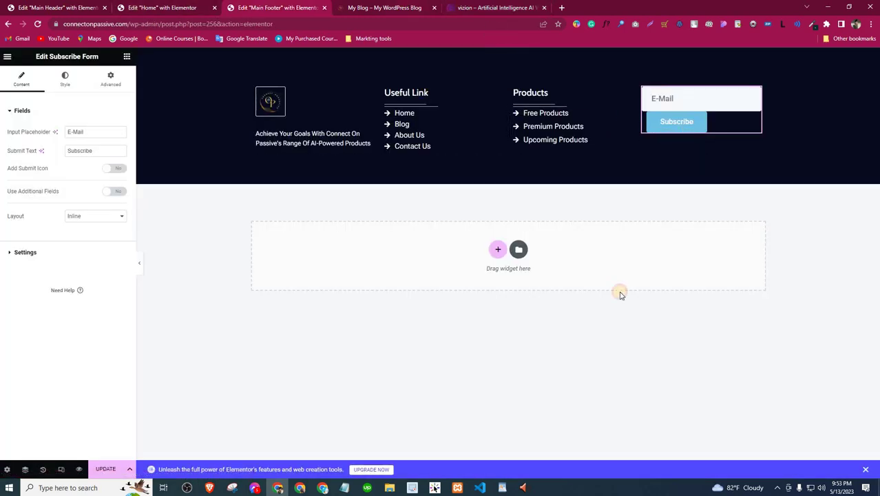
# Step: Copy the heading text "Subscribe" from the vizion reference footer and return to the footer editor
pyautogui.hotkey('ctrl', 'Tab')
pyautogui.hotkey('ctrl', 'Tab')
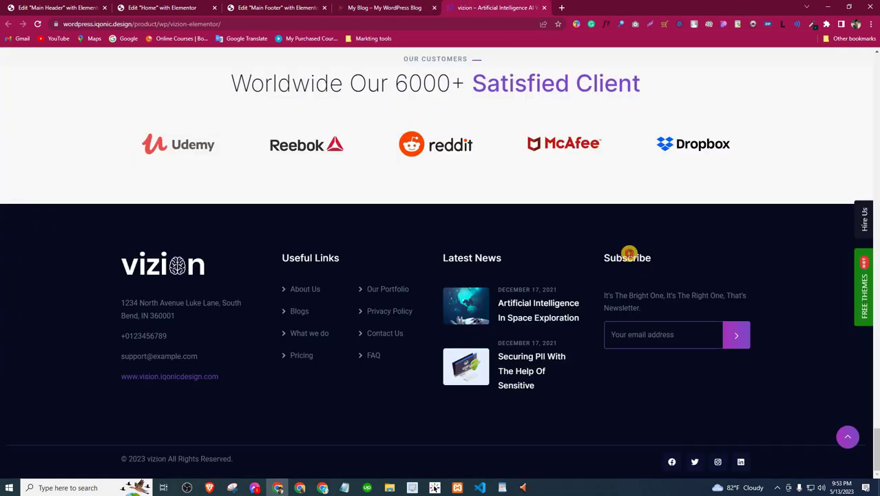
pyautogui.doubleClick(628, 255)
pyautogui.rightClick(628, 255)
pyautogui.click(644, 258)
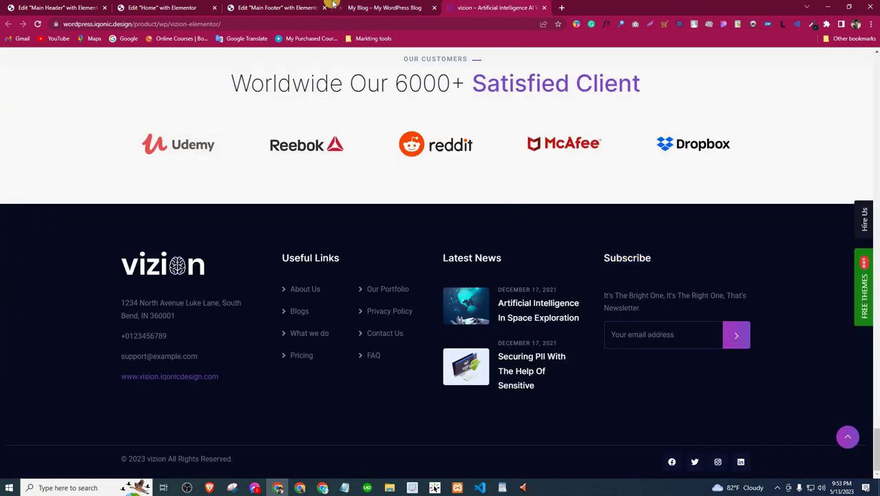
pyautogui.click(256, 6)
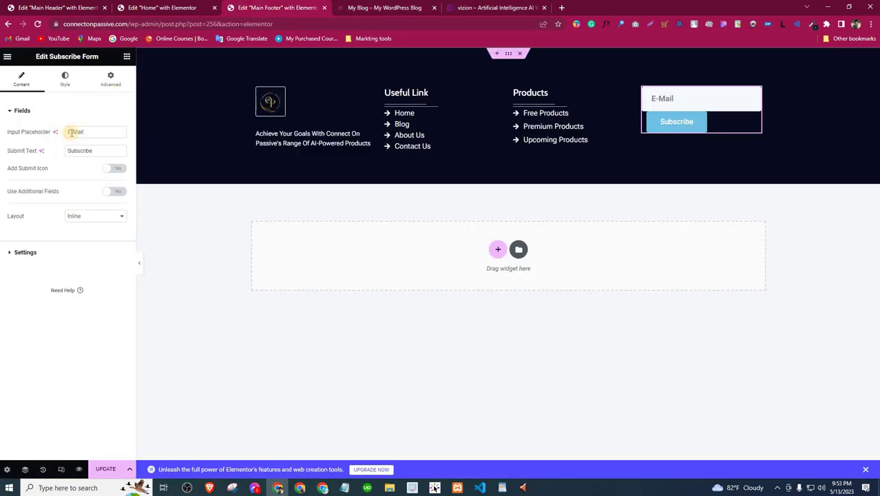
# Step: Duplicate the Products heading and the whole Products column
pyautogui.rightClick(596, 114)
pyautogui.click(599, 119)
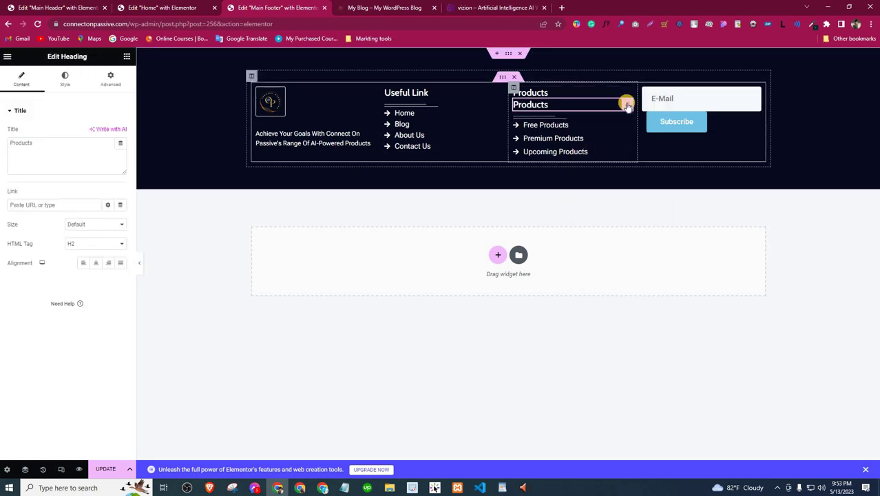
pyautogui.rightClick(520, 118)
pyautogui.click(543, 111)
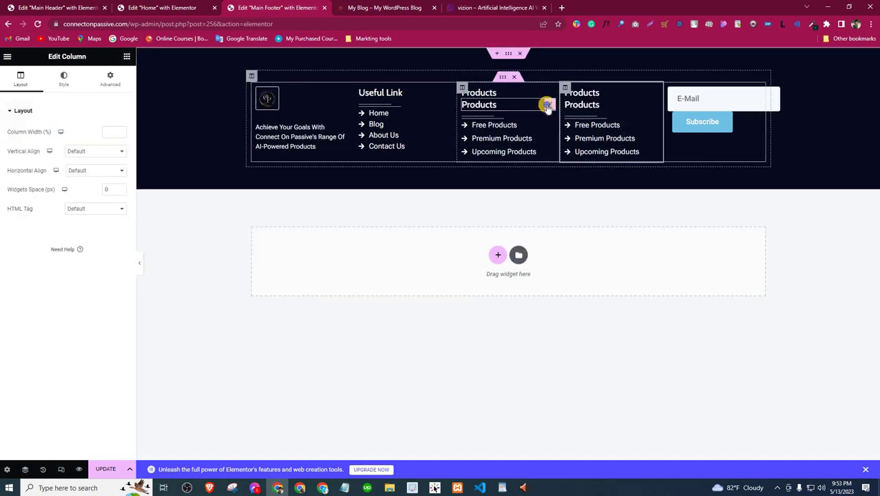
# Step: Delete the extra heading from both Products columns and remove the column holding the Subscribe Form
pyautogui.rightClick(563, 295)
pyautogui.click(567, 288)
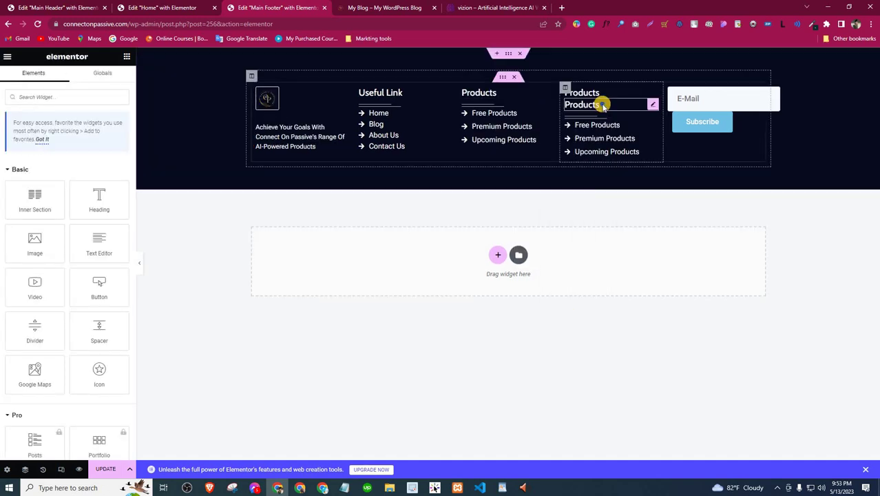
pyautogui.rightClick(605, 108)
pyautogui.click(620, 285)
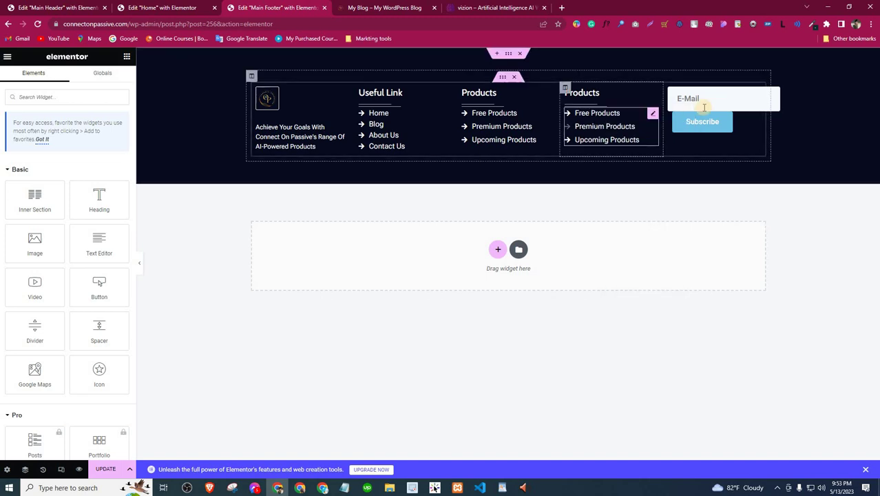
pyautogui.rightClick(667, 91)
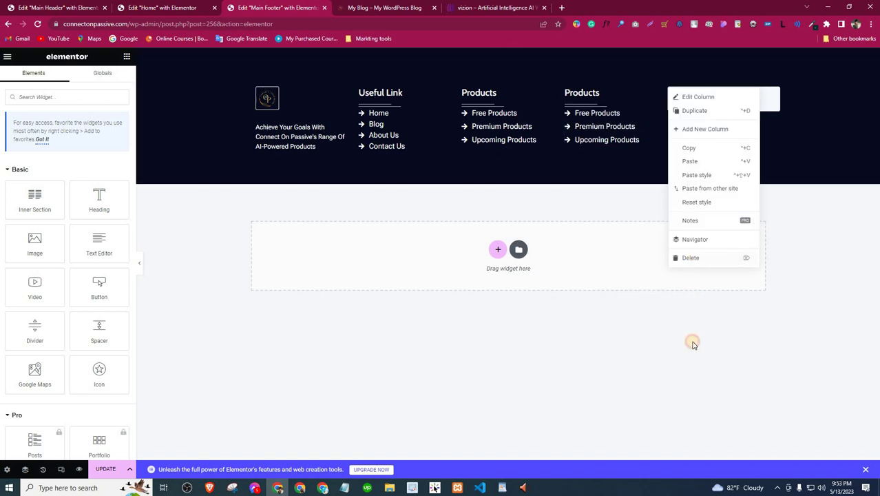
pyautogui.click(690, 258)
# Step: Delete the icon list from the duplicated Products column, retitle its heading "Subscribe" and update the footer
pyautogui.rightClick(685, 128)
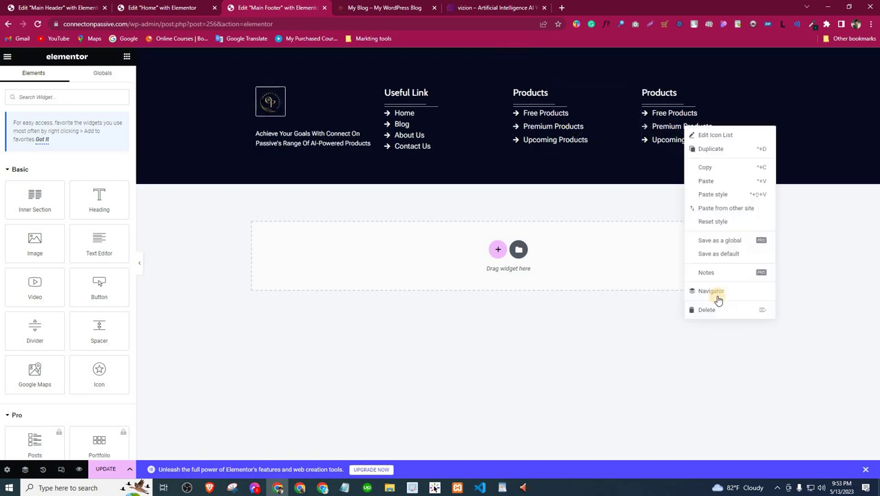
pyautogui.click(719, 309)
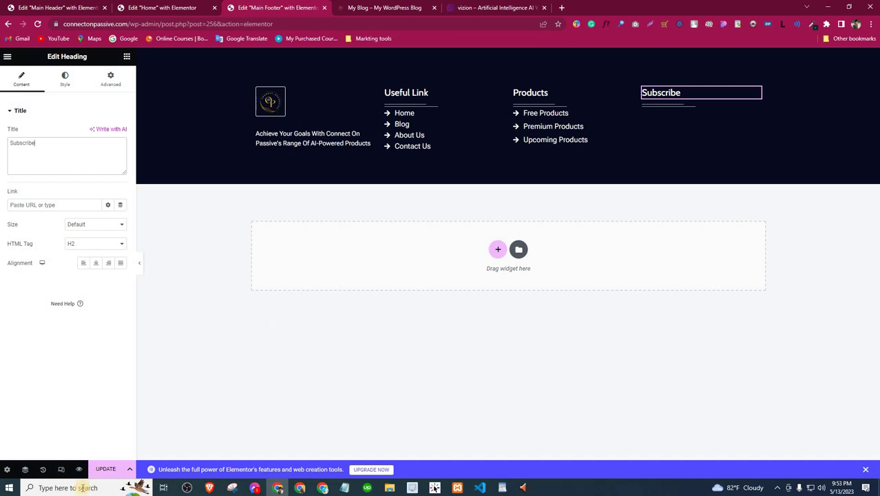
pyautogui.click(106, 468)
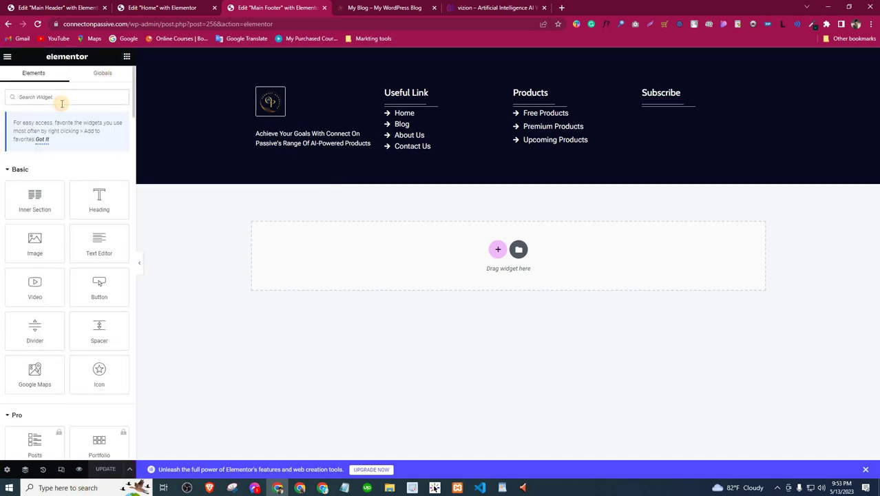
# Step: Add a Subscribe Form widget below the divider in the Subscribe column and set its layout to Block
pyautogui.write('for')
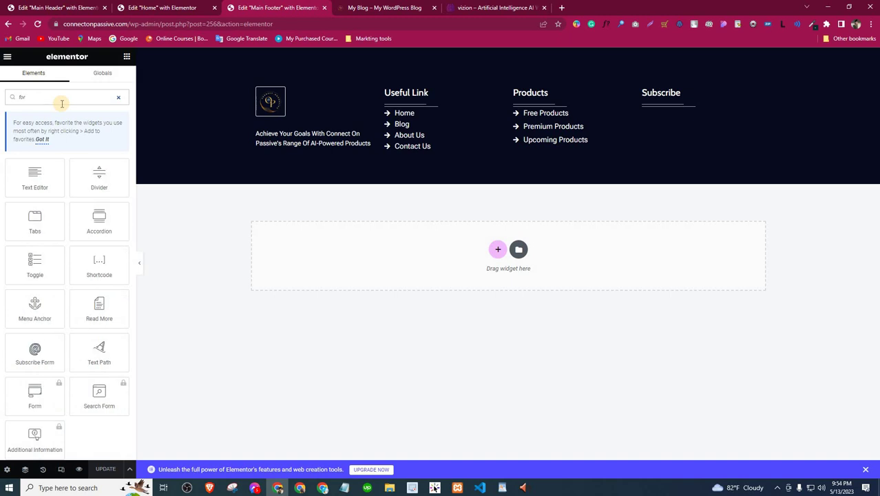
pyautogui.write('m')
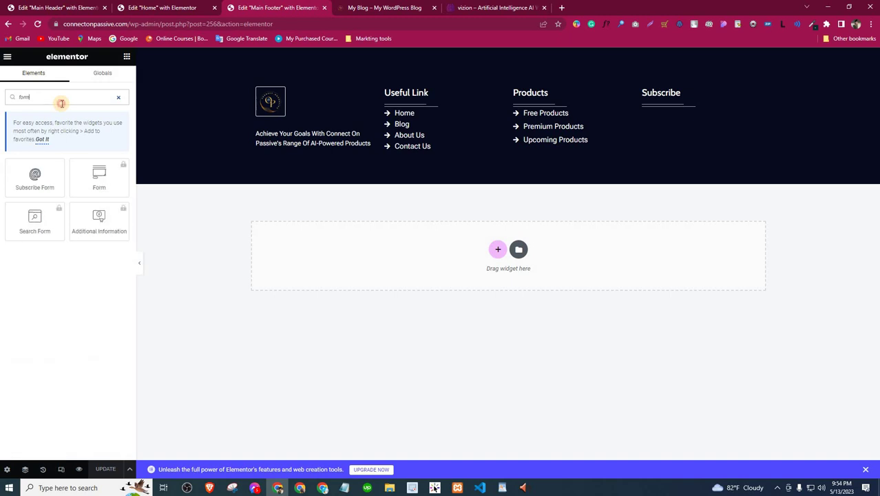
pyautogui.moveTo(48, 176); pyautogui.dragTo(701, 114)
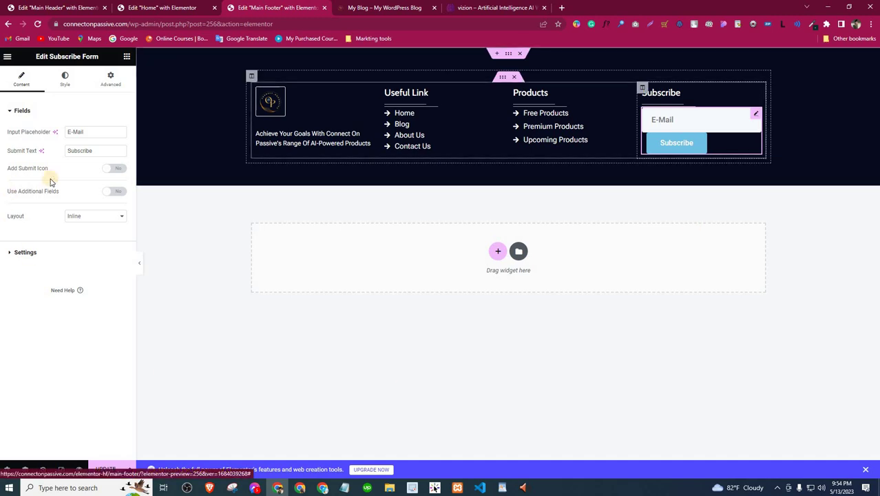
pyautogui.click(75, 224)
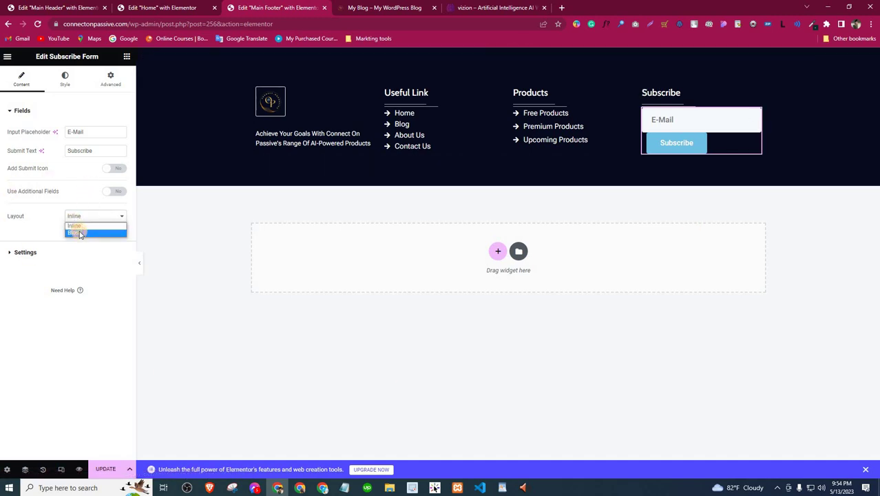
pyautogui.click(77, 231)
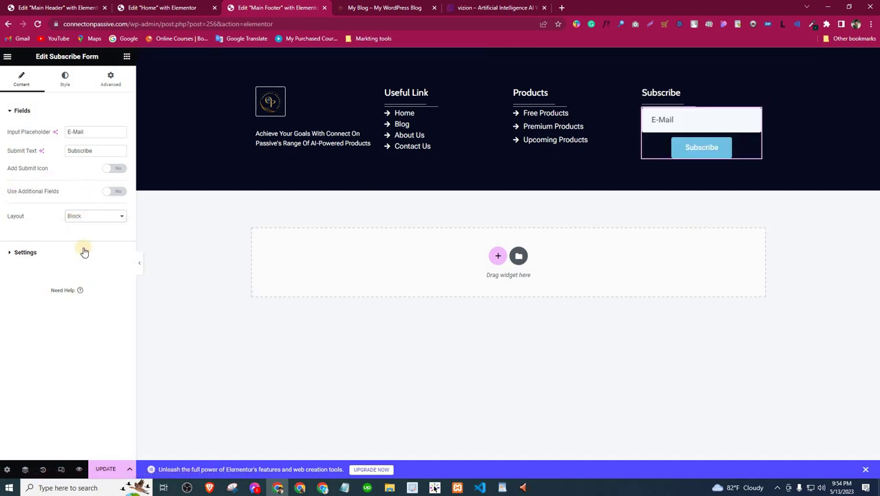
# Step: Review the Subscribe Form's redirect, target list and field options, and compare the form with the vizion footer's email field
pyautogui.click(34, 267)
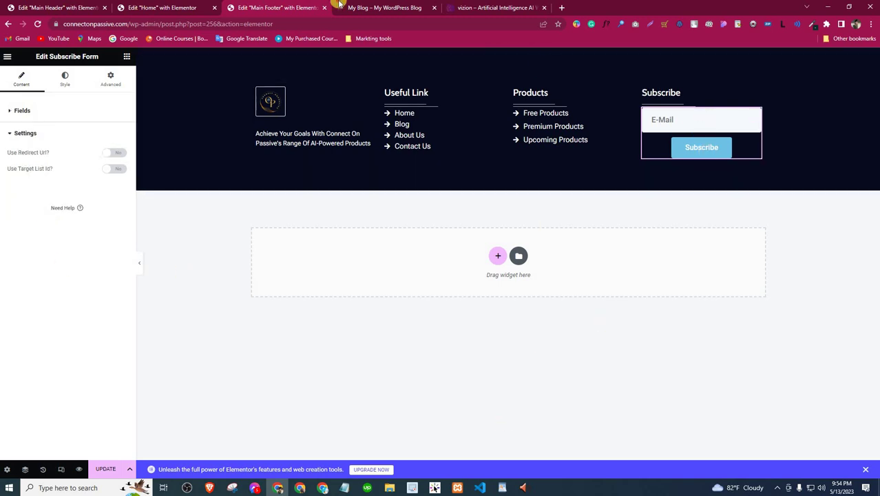
pyautogui.hotkey('ctrl', 'Tab')
pyautogui.hotkey('ctrl', 'Tab')
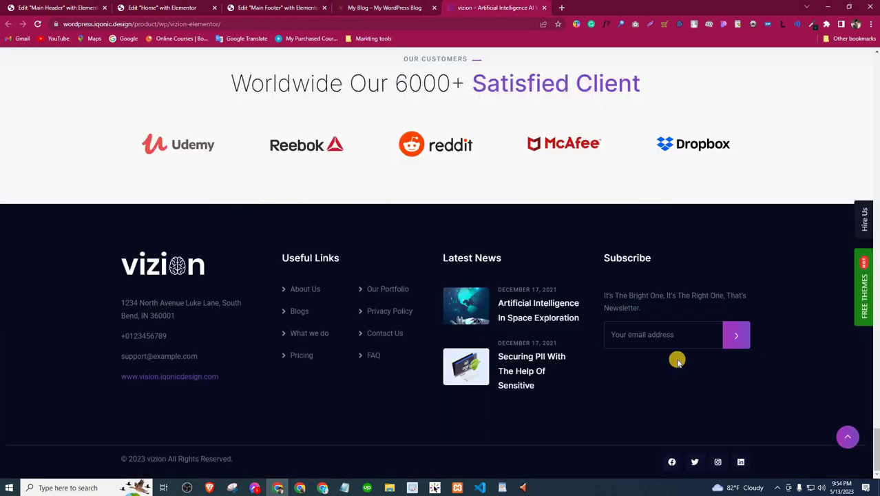
pyautogui.click(661, 333)
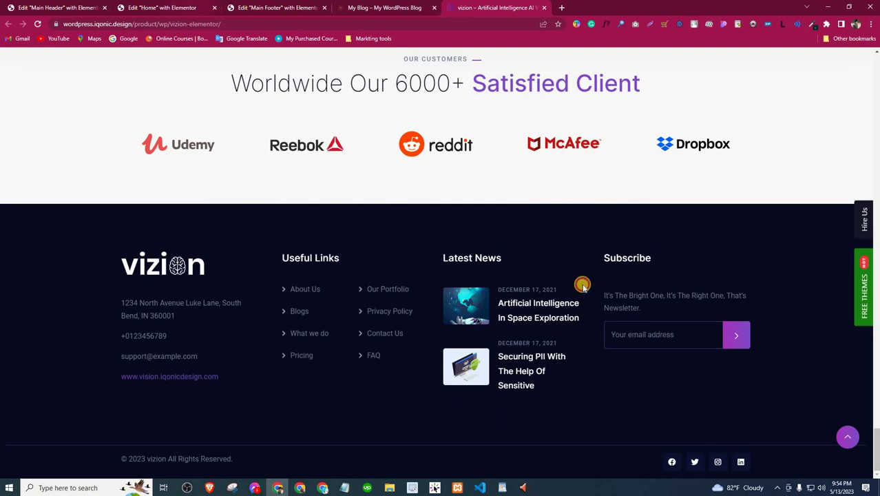
pyautogui.hotkey('ctrl', 'shift', 'Tab')
pyautogui.hotkey('ctrl', 'shift', 'Tab')
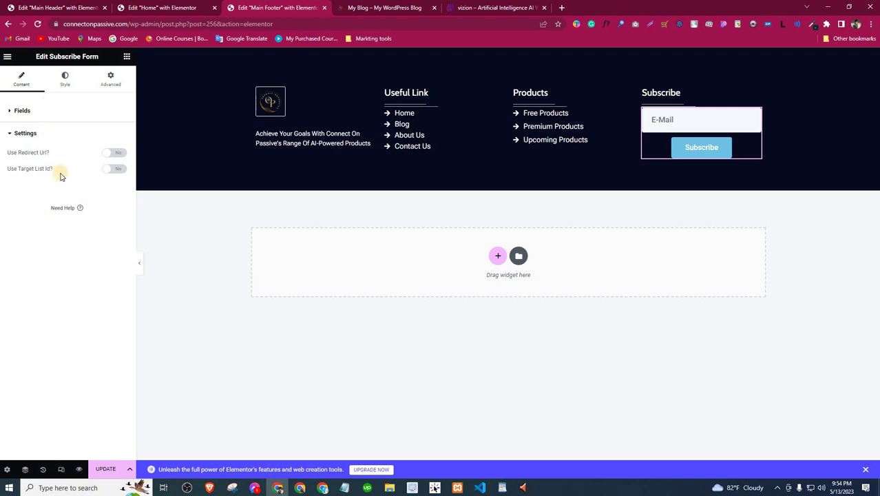
pyautogui.click(78, 219)
pyautogui.click(78, 187)
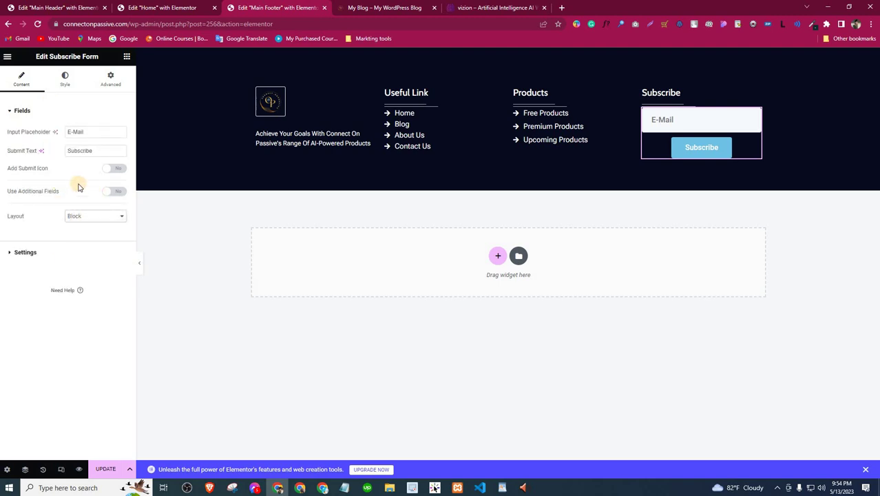
# Step: Set the width of the Subscribe Form's submit button to 100% in its style settings
pyautogui.click(61, 81)
pyautogui.scroll(-1, 32, 363)
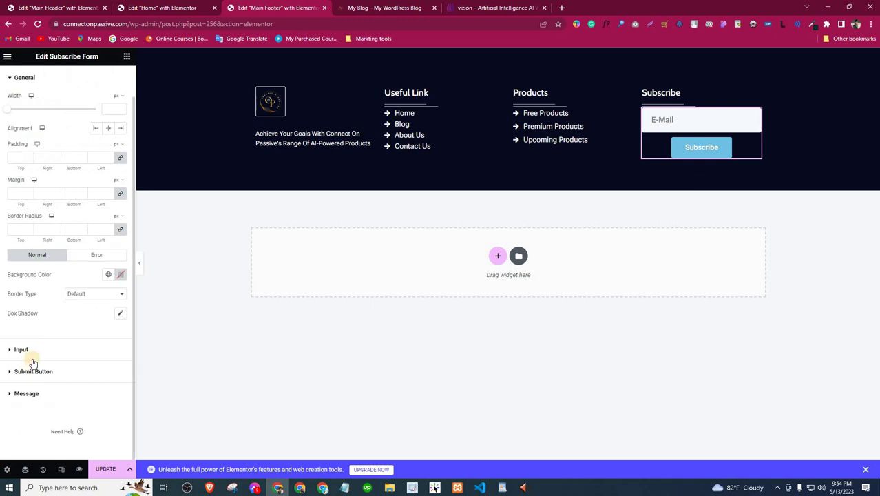
pyautogui.click(83, 371)
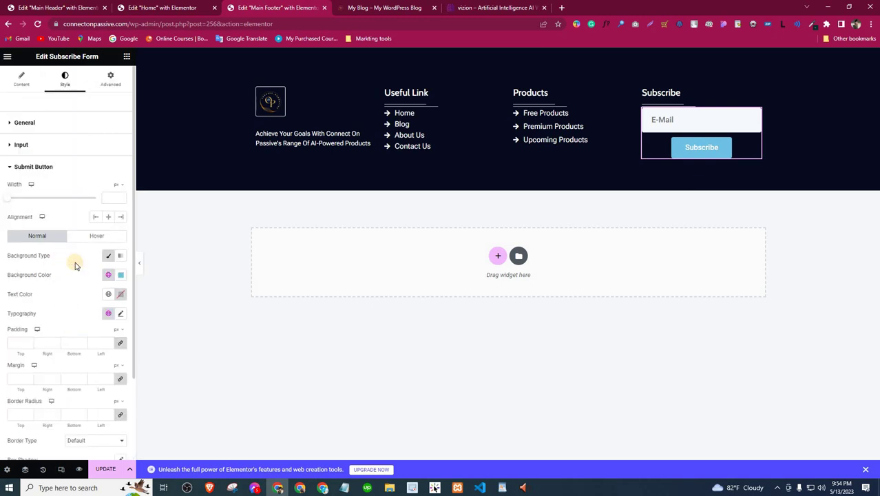
pyautogui.scroll(-3, 75, 266)
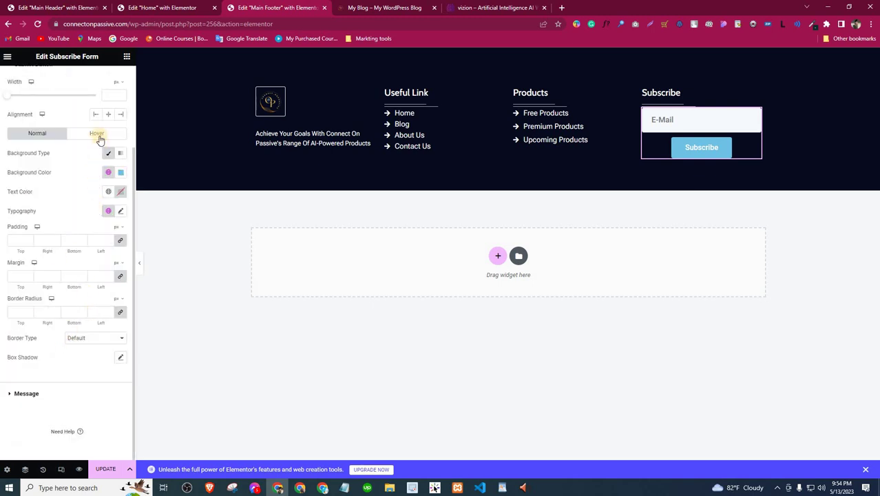
pyautogui.click(71, 133)
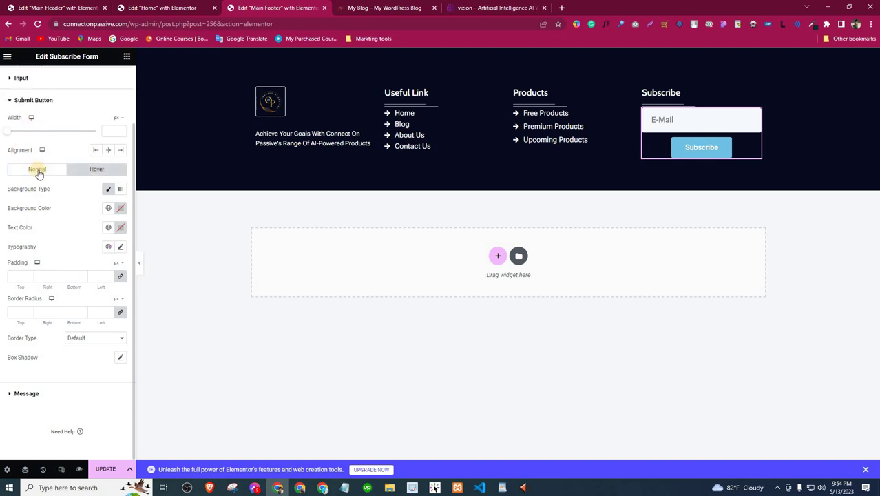
pyautogui.click(38, 170)
pyautogui.scroll(1, 50, 152)
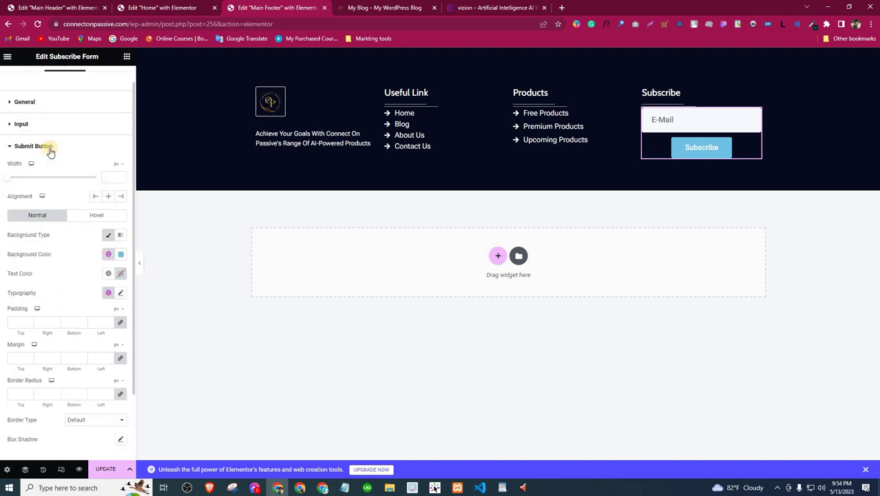
pyautogui.click(110, 178)
pyautogui.write('1000')
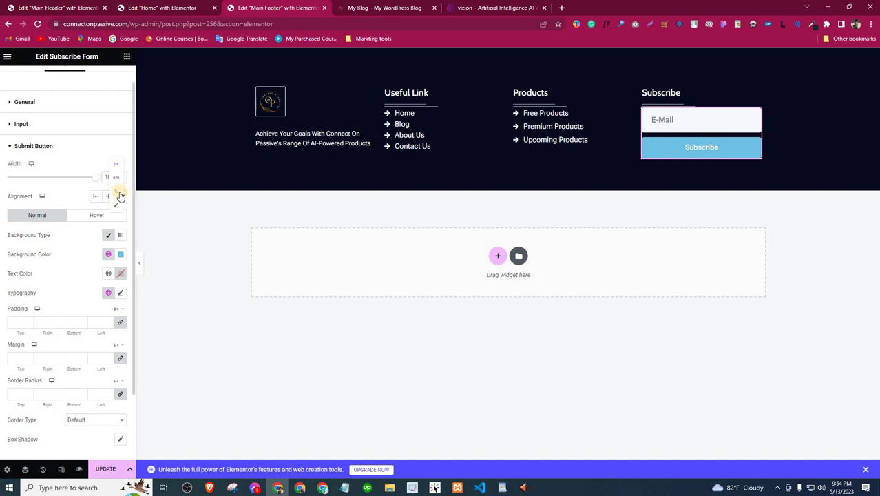
pyautogui.click(114, 181)
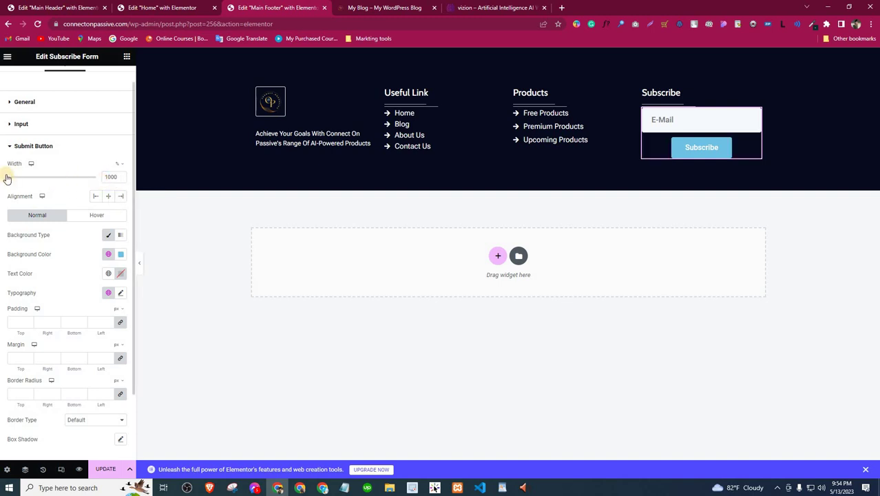
pyautogui.moveTo(79, 180); pyautogui.dragTo(132, 175)
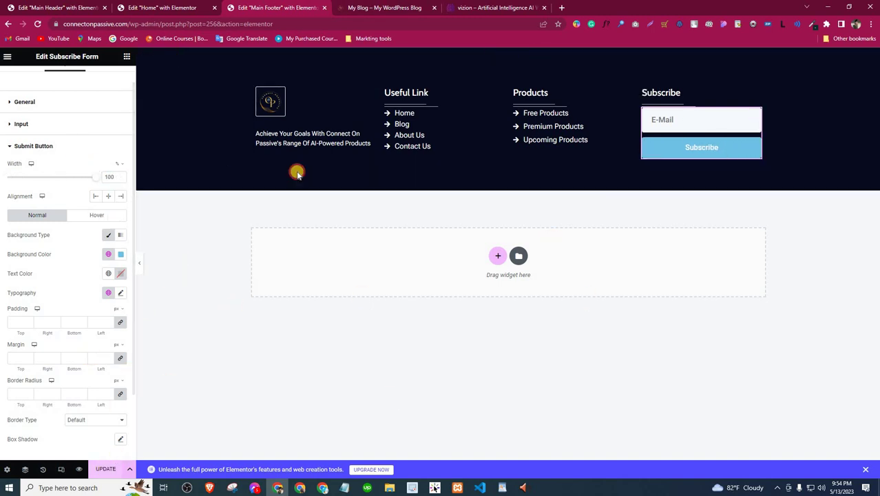
# Step: Check the reloaded live footer, set the Subscribe Form's top padding to 10 px and update the footer
pyautogui.click(384, 8)
pyautogui.press('F5')
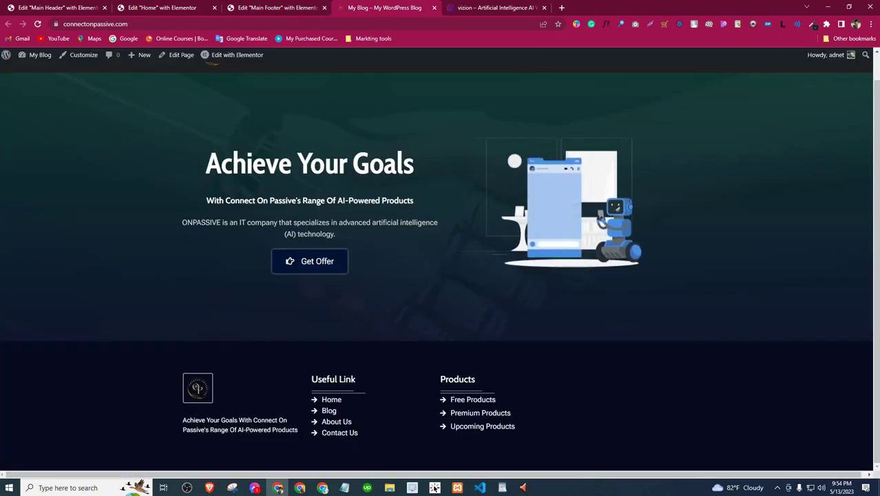
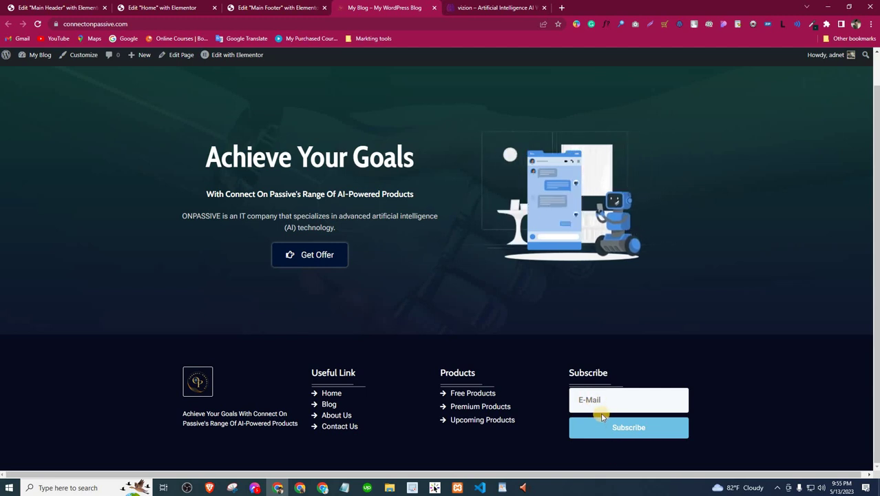
pyautogui.hotkey('ctrl', 'shift', 'Tab')
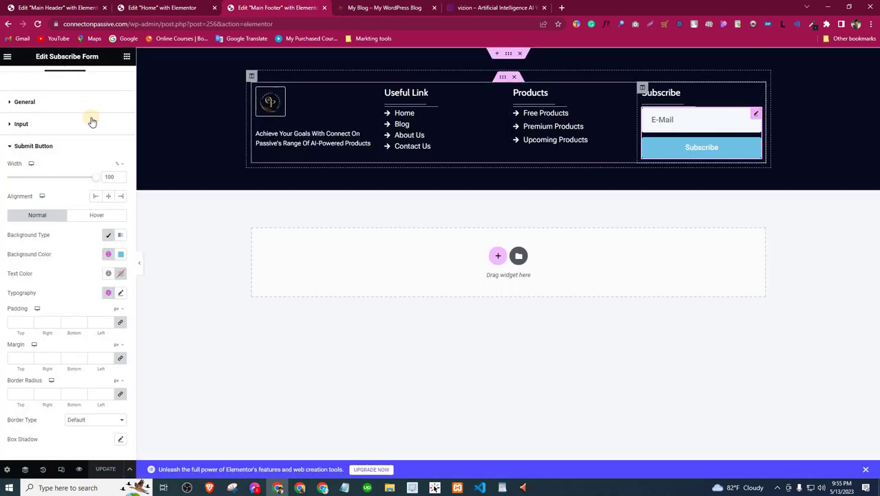
pyautogui.scroll(1, 110, 101)
pyautogui.click(110, 79)
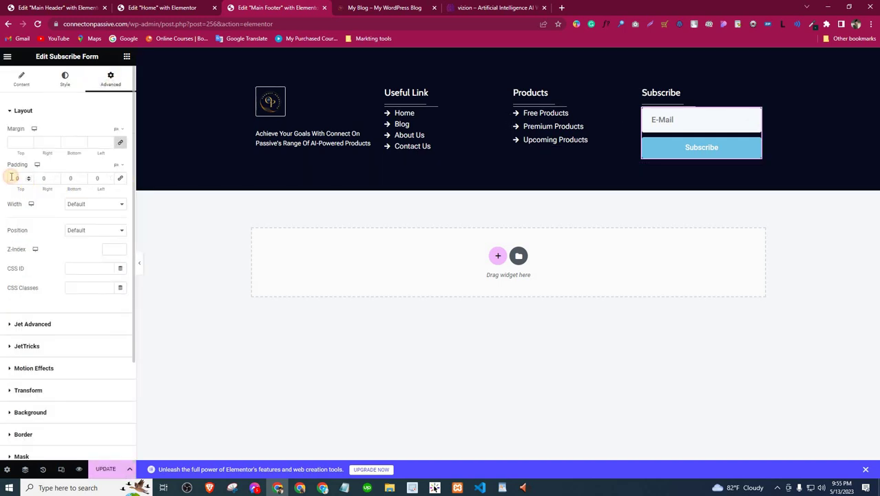
pyautogui.write('10')
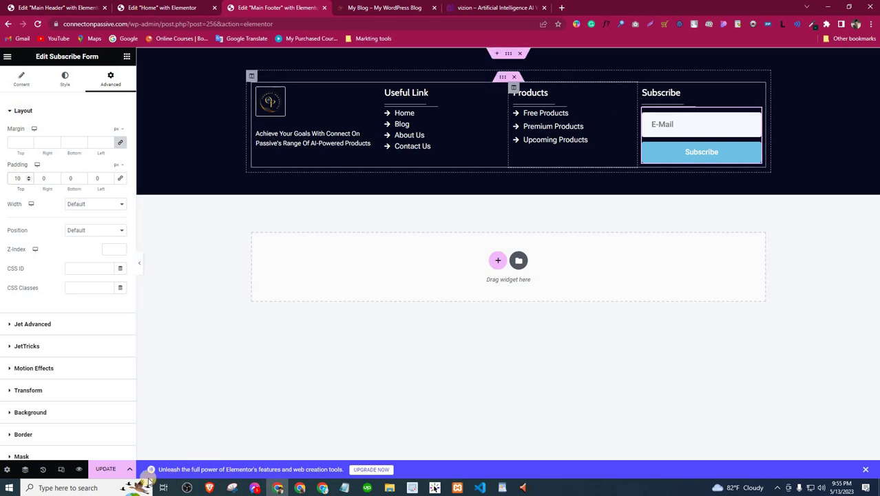
pyautogui.click(105, 469)
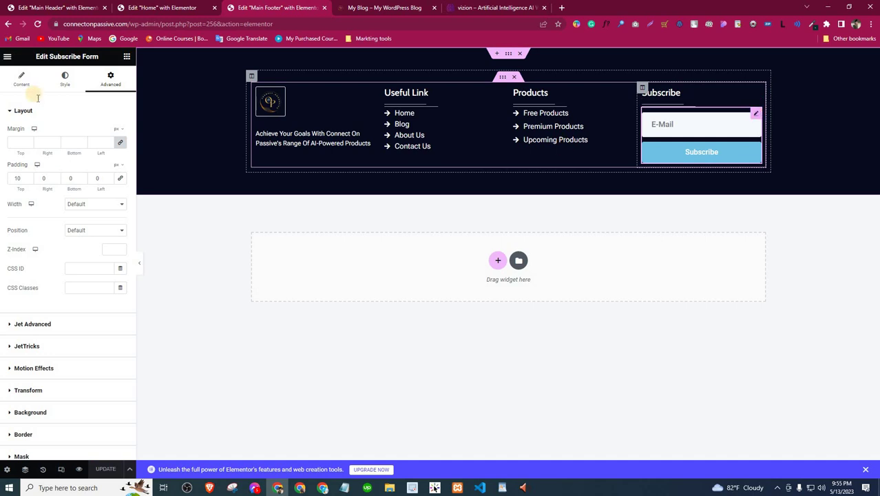
# Step: Set the Subscribe Form's input typography to Roboto Flex, size 16 px and weight 400 (Normal), and update the footer
pyautogui.click(66, 80)
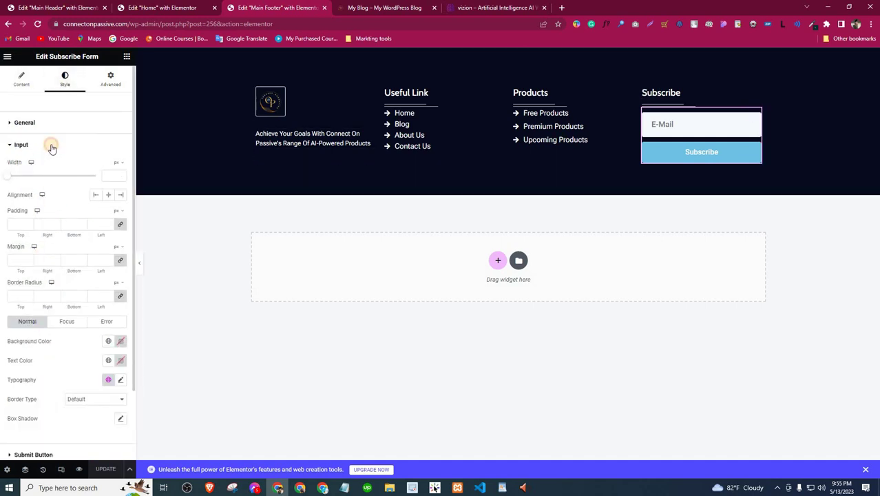
pyautogui.click(52, 124)
pyautogui.click(52, 123)
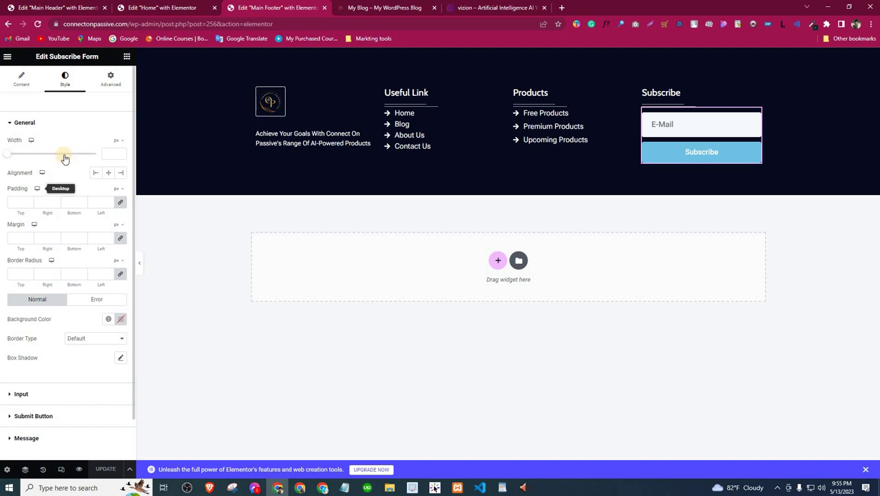
pyautogui.click(58, 390)
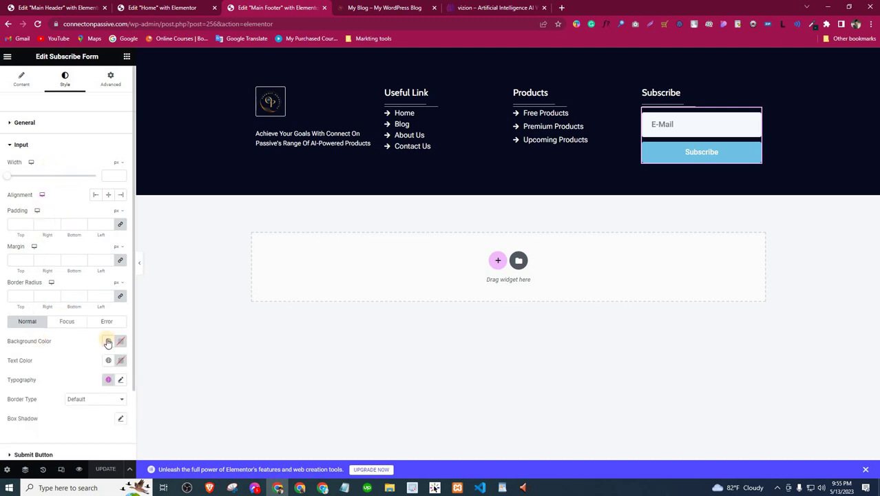
pyautogui.click(119, 381)
pyautogui.scroll(-3, 88, 311)
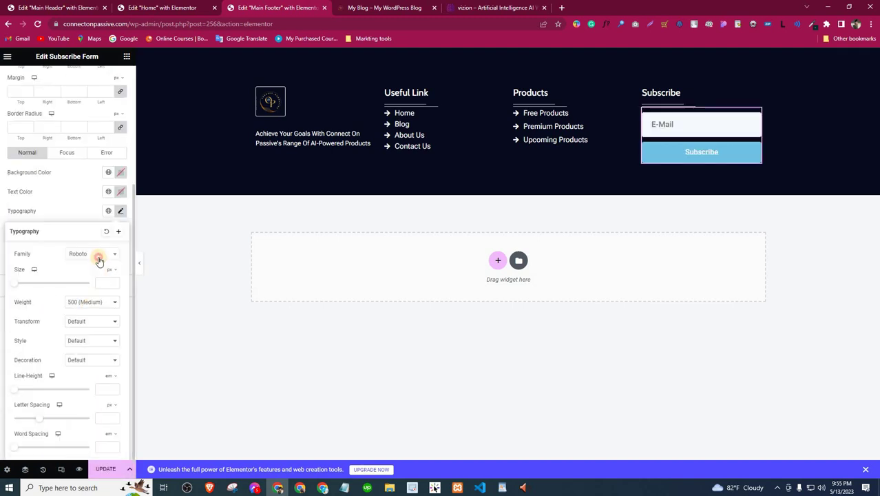
pyautogui.click(97, 256)
pyautogui.click(94, 330)
pyautogui.click(110, 283)
pyautogui.write('18')
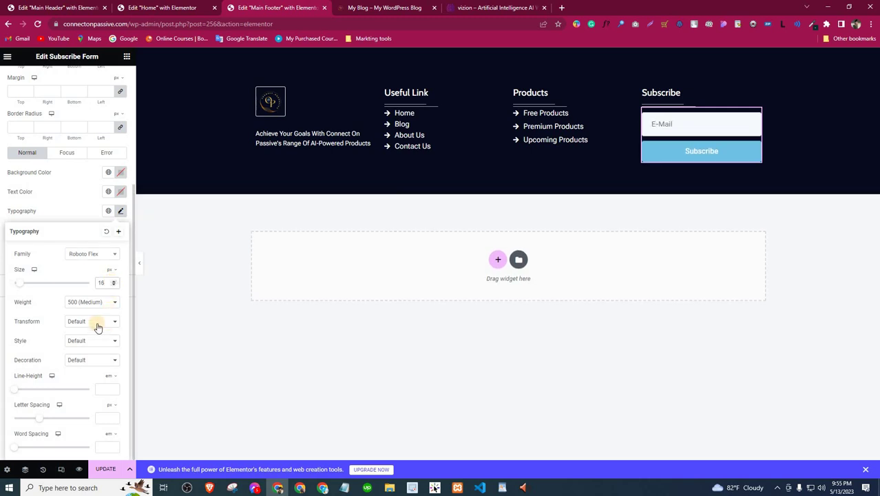
pyautogui.click(92, 304)
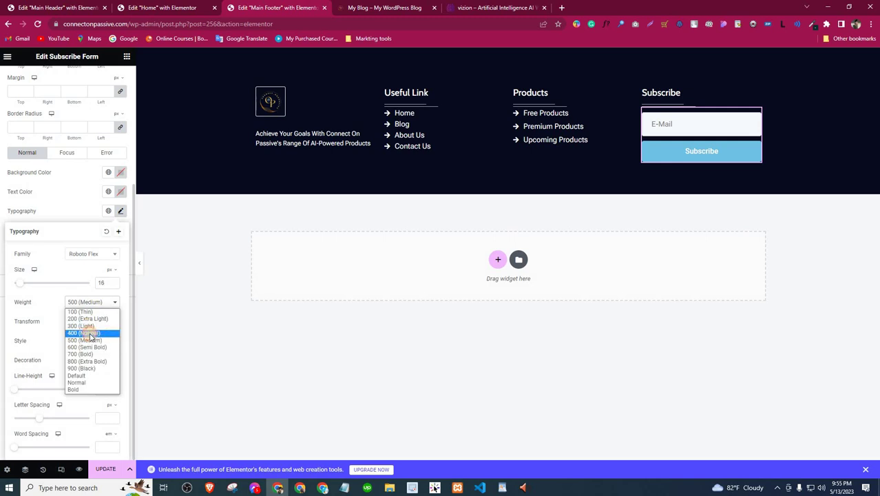
pyautogui.click(89, 333)
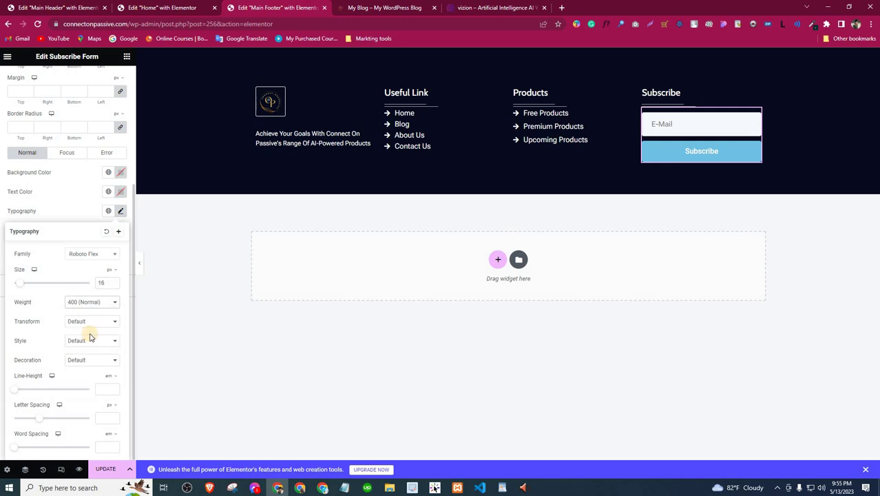
pyautogui.click(80, 210)
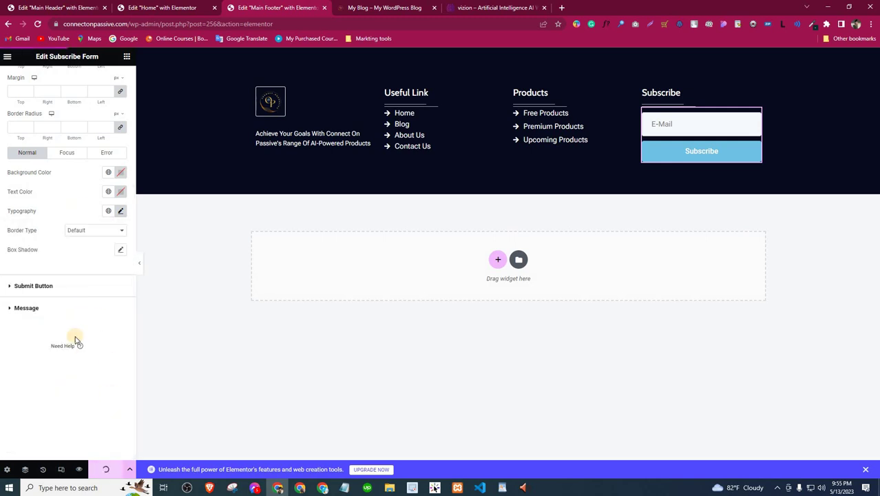
# Step: Compare the live footer with the vizion footer and inspect the Get Offer button's CSS for its background color
pyautogui.click(65, 289)
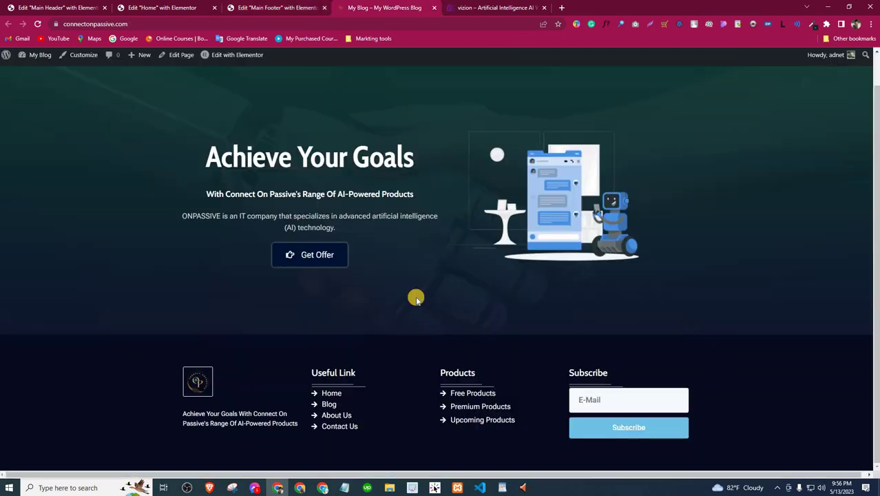
pyautogui.click(406, 8)
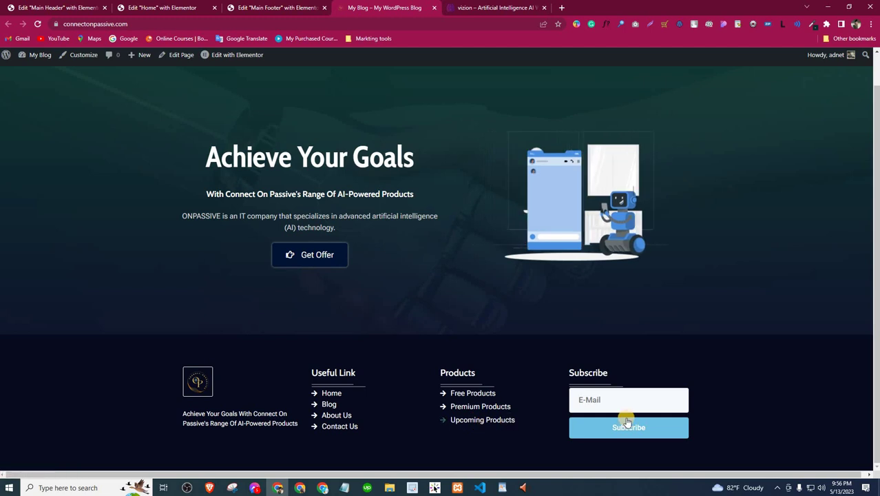
pyautogui.hotkey('ctrl', 'Tab')
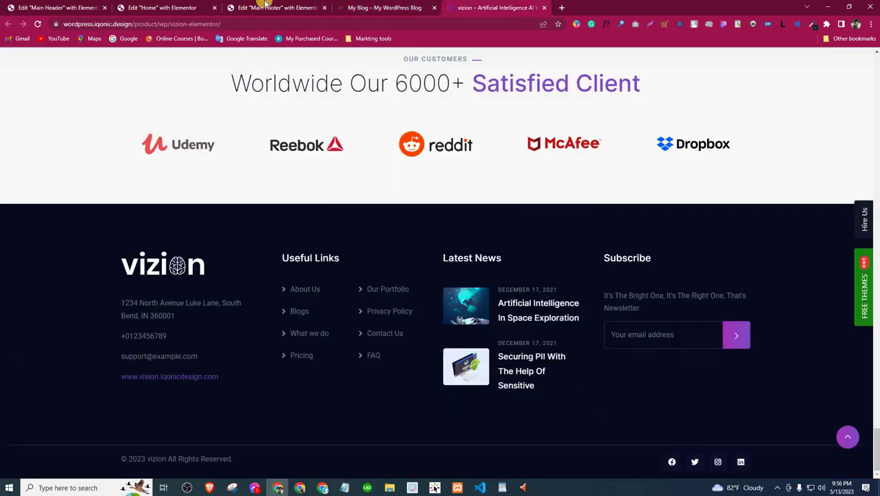
pyautogui.scroll(2, 289, 172)
pyautogui.hotkey('ctrl', 'shift', 'Tab')
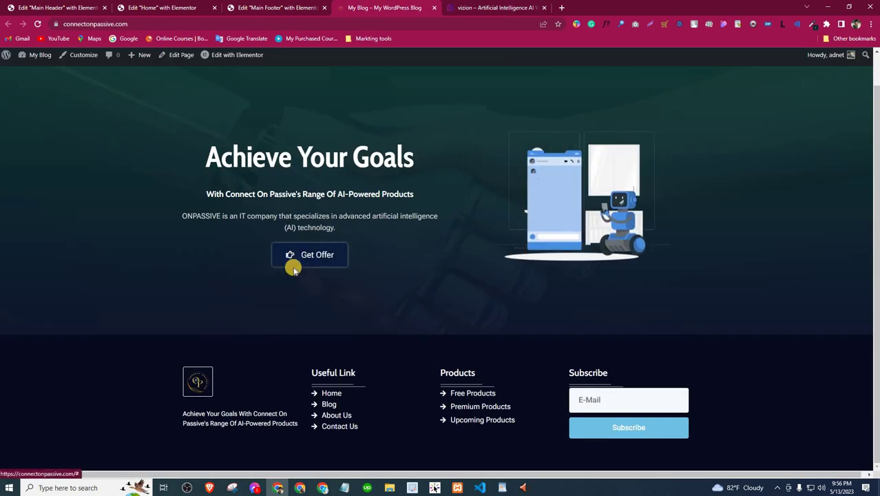
pyautogui.rightClick(298, 255)
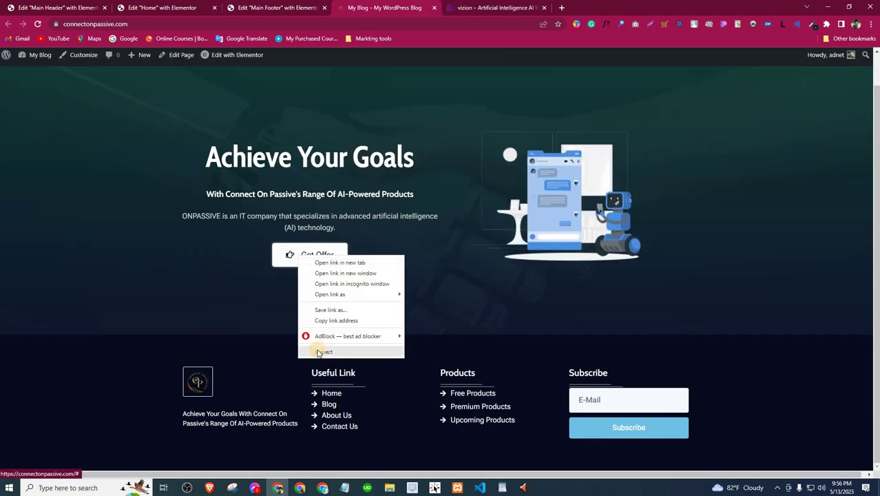
pyautogui.click(319, 352)
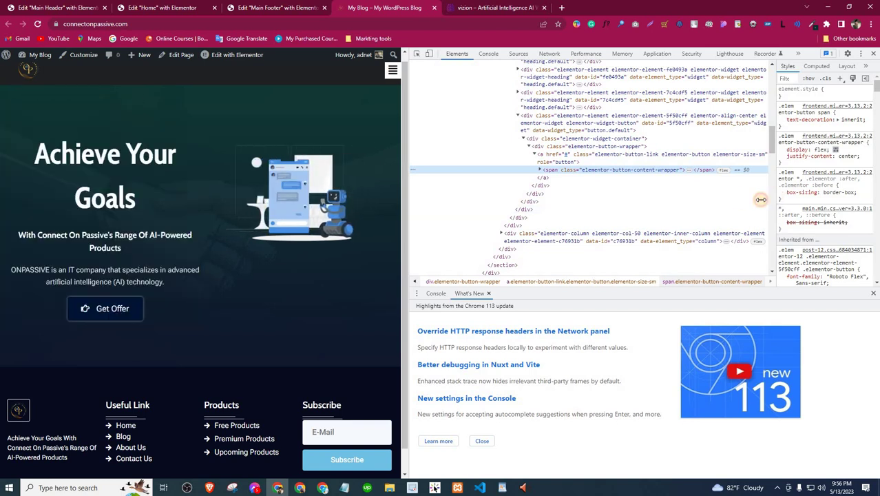
pyautogui.moveTo(760, 199); pyautogui.dragTo(678, 138)
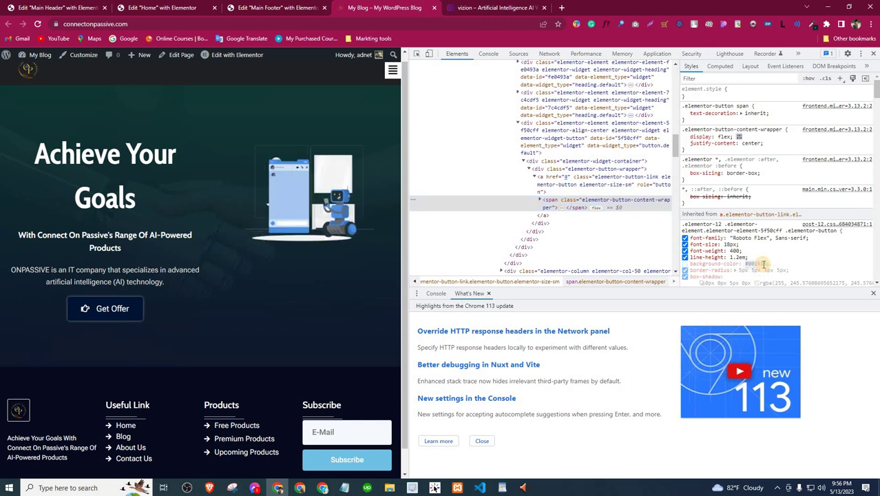
pyautogui.scroll(-6, 757, 265)
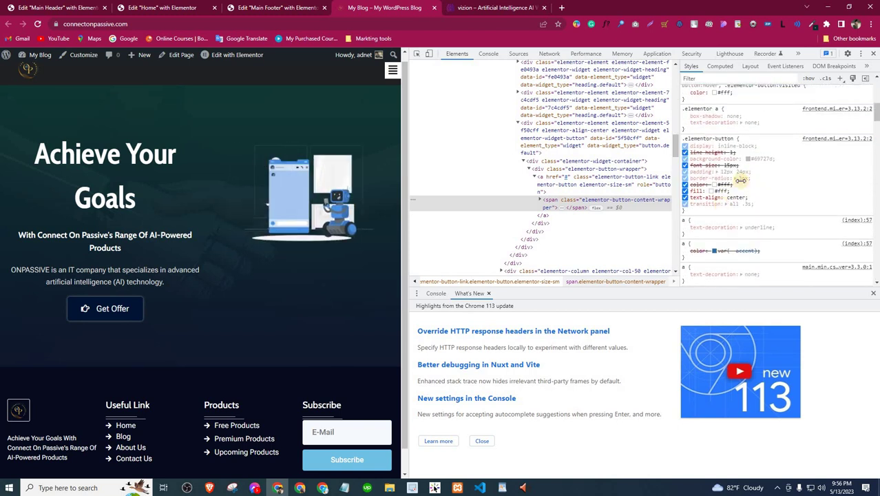
pyautogui.scroll(-10, 754, 216)
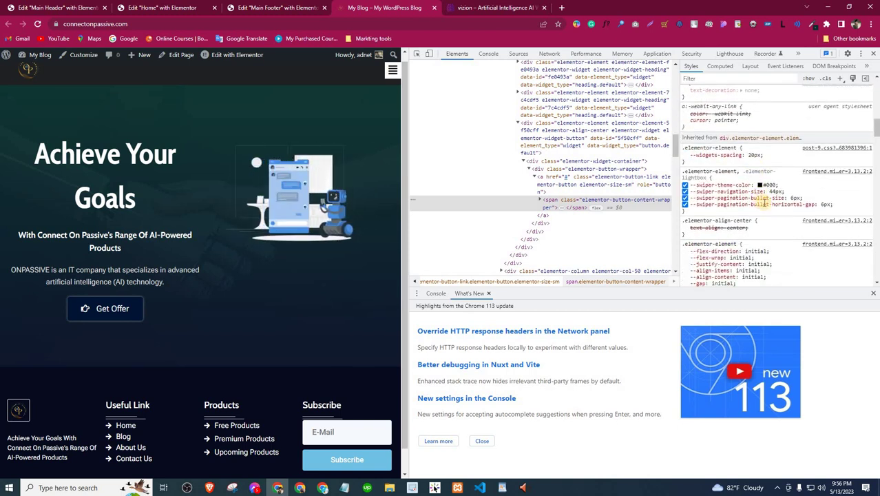
pyautogui.scroll(15, 763, 200)
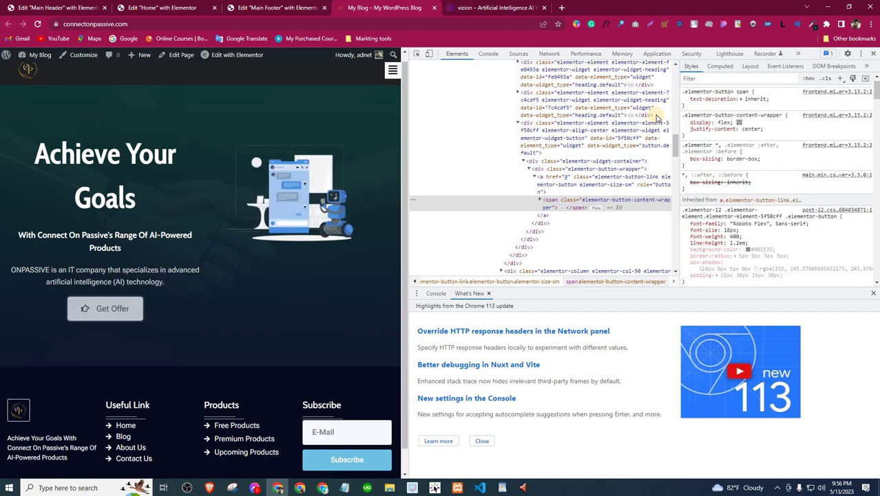
pyautogui.press('F12')
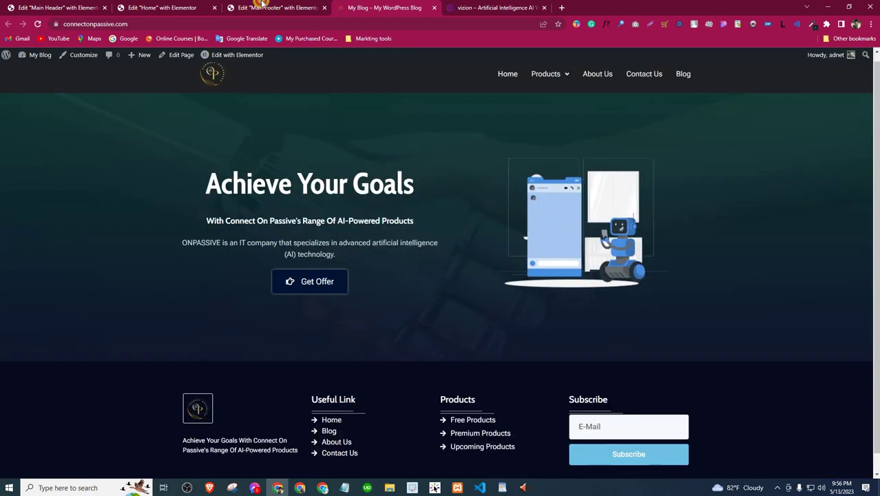
# Step: Set the Subscribe Form submit button's normal background color to #001635 in the Main Footer editor
pyautogui.click(275, 7)
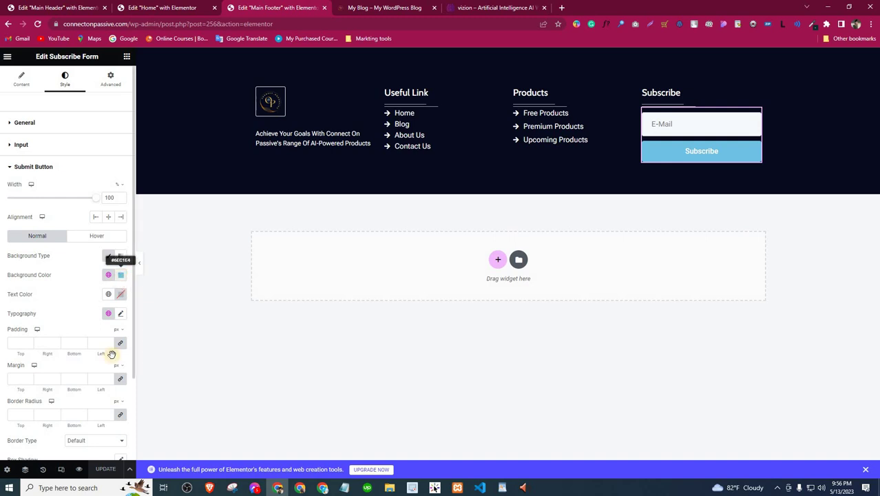
pyautogui.click(120, 274)
pyautogui.tripleClick(109, 407)
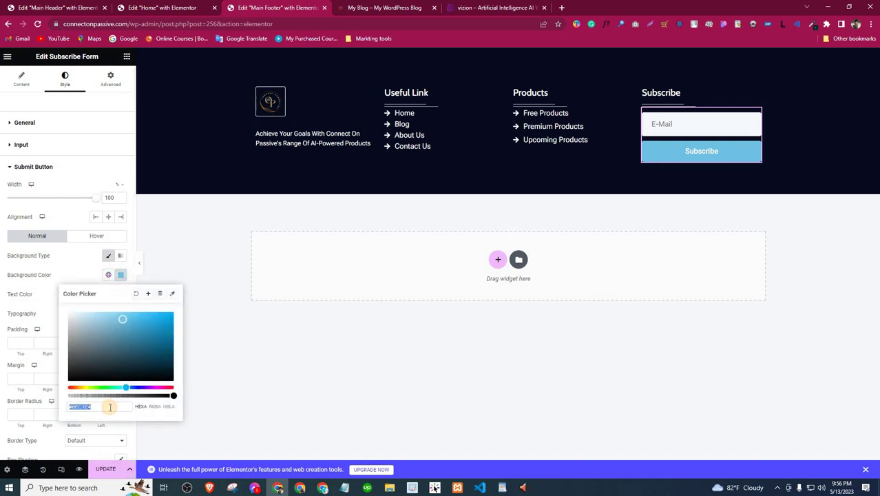
pyautogui.write('#001535')
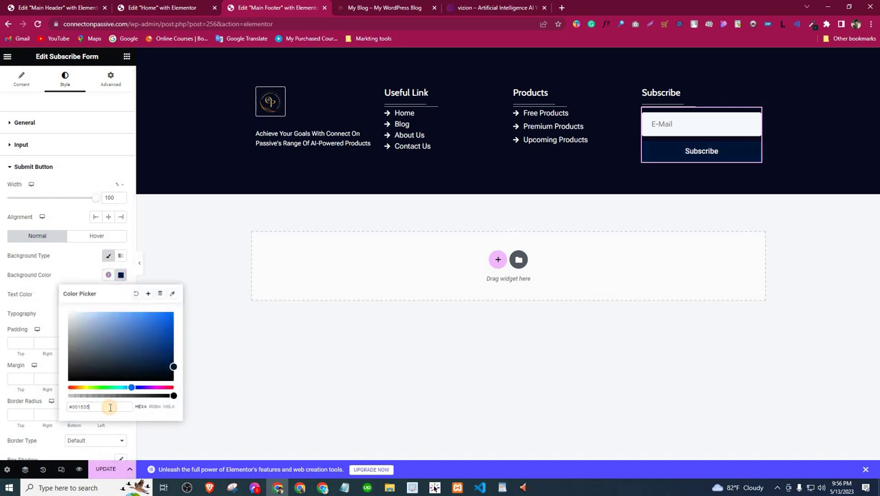
pyautogui.click(74, 273)
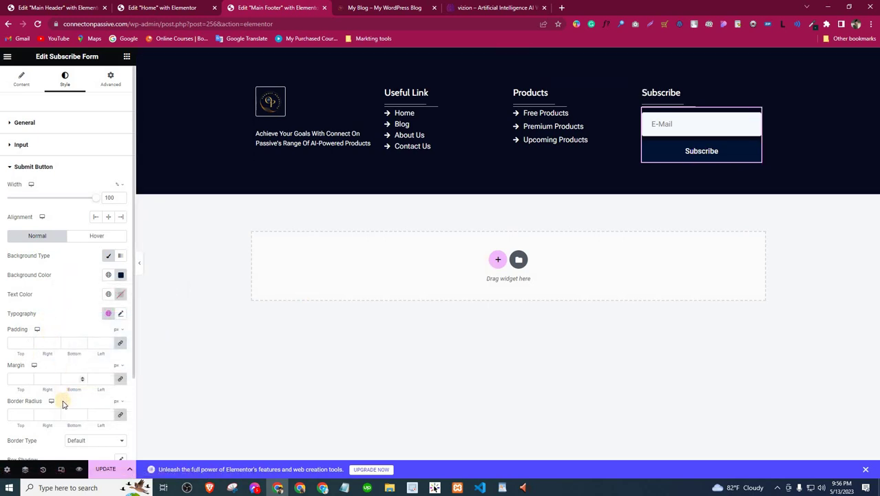
# Step: Give the submit button a box shadow colored rgba(255, 255, 255, 0.5) with a blur of 10, and update the footer
pyautogui.scroll(-1, 38, 416)
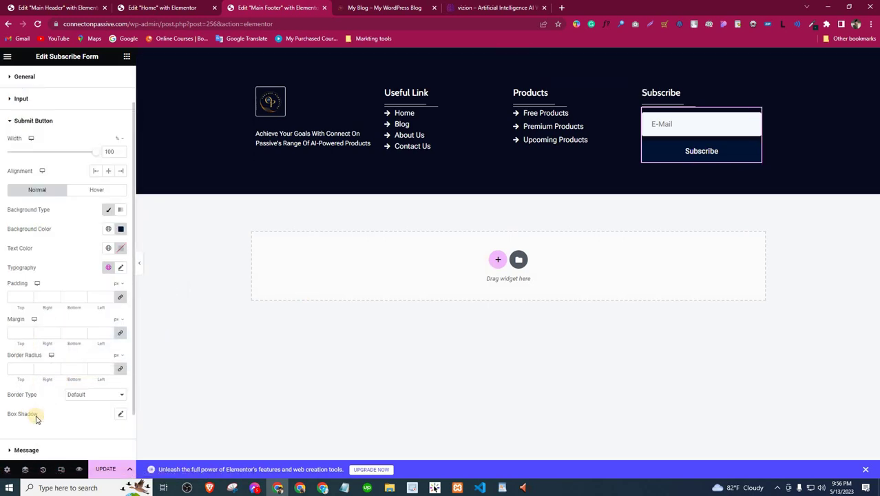
pyautogui.click(120, 415)
pyautogui.scroll(-2, 116, 358)
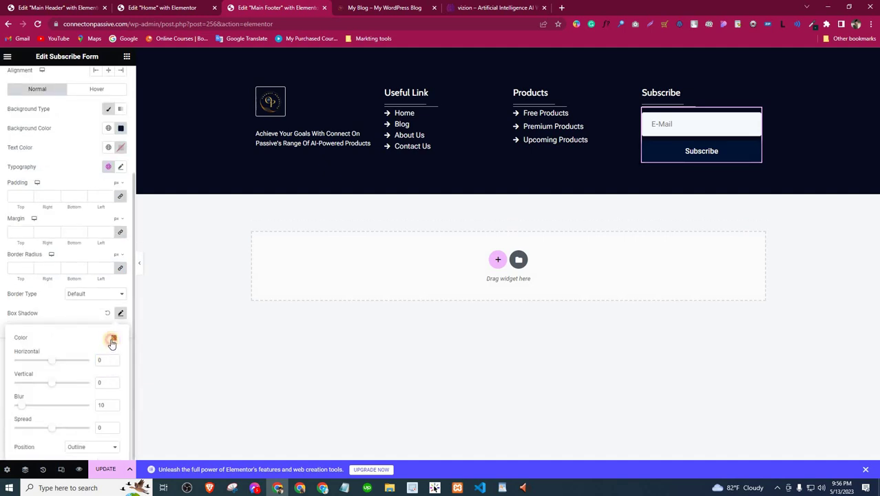
pyautogui.click(111, 342)
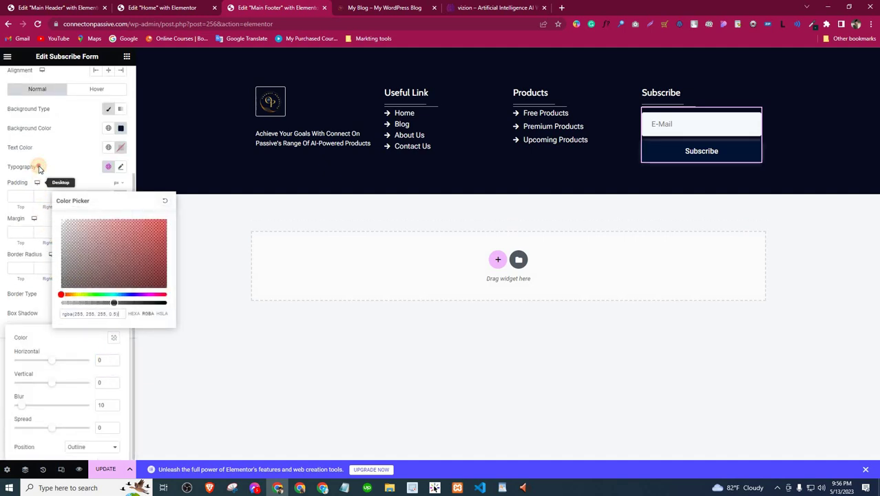
pyautogui.click(39, 216)
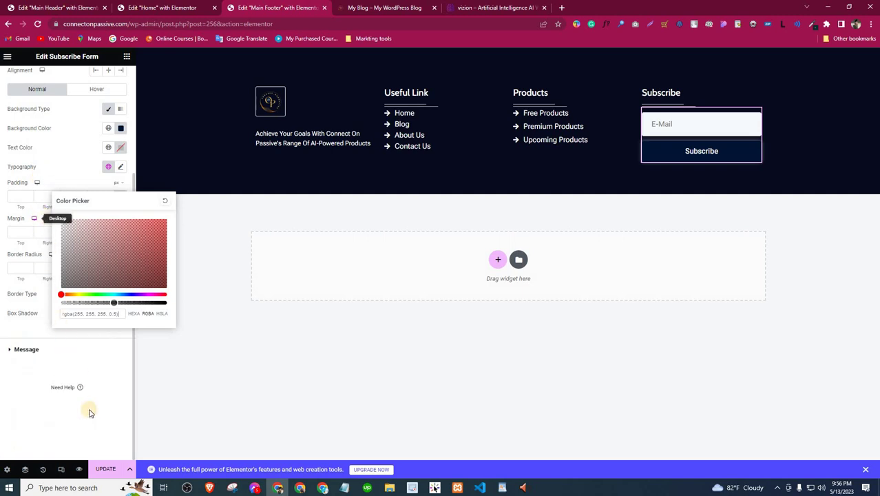
pyautogui.click(107, 469)
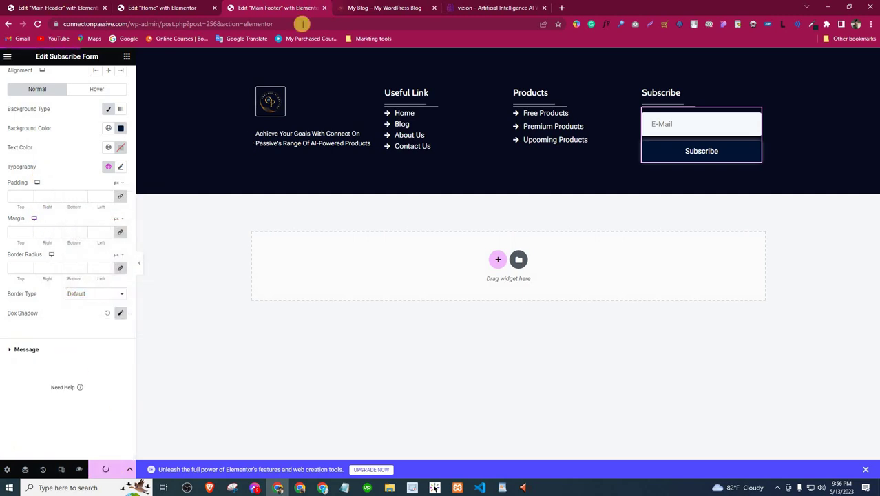
# Step: Check the restyled Subscribe button, the e-mail field's focus state and the tagline text in the live footer
pyautogui.click(345, 7)
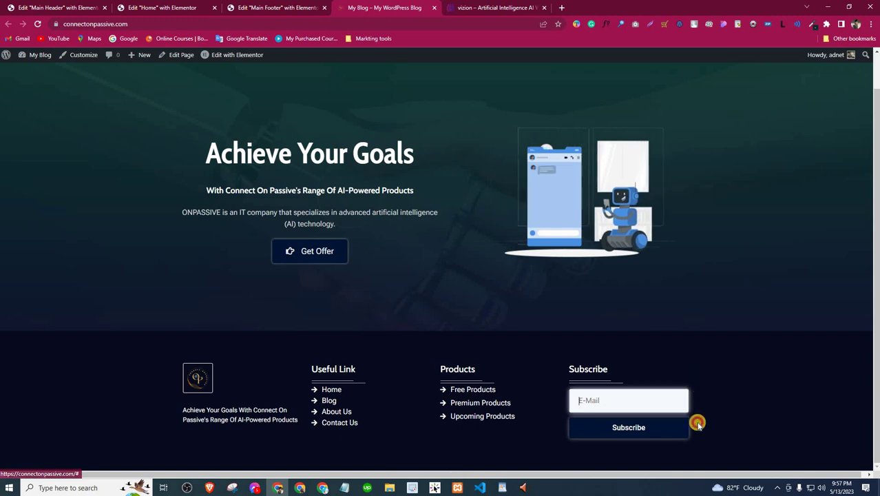
pyautogui.click(632, 400)
pyautogui.click(768, 362)
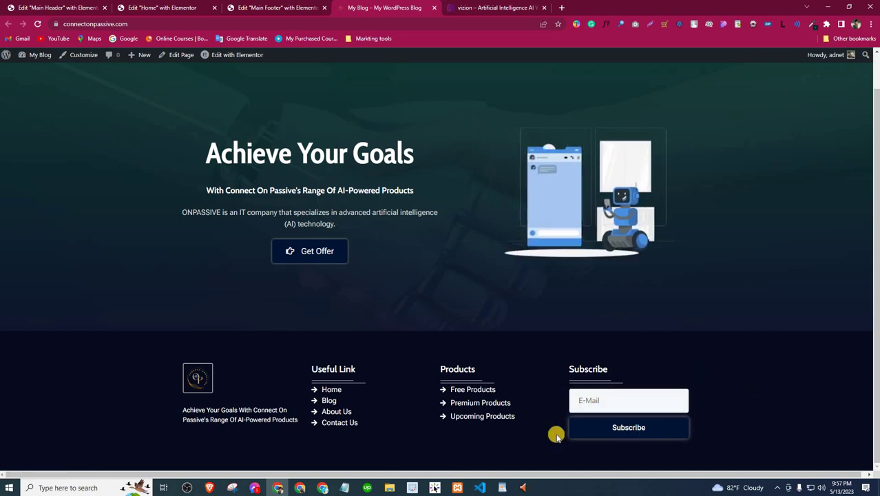
pyautogui.tripleClick(277, 427)
pyautogui.click(298, 404)
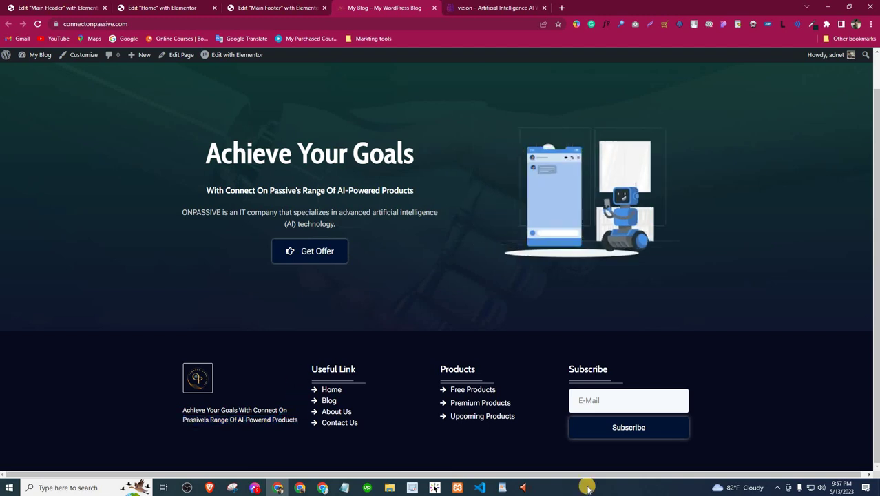
# Step: Open the advanced layout settings of the tagline heading below the logo in the Main Footer editor
pyautogui.click(319, 8)
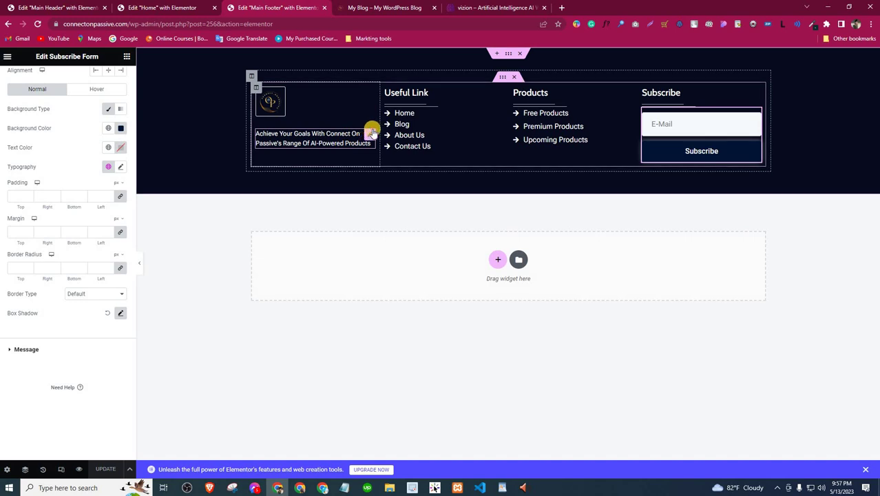
pyautogui.click(371, 132)
pyautogui.click(107, 80)
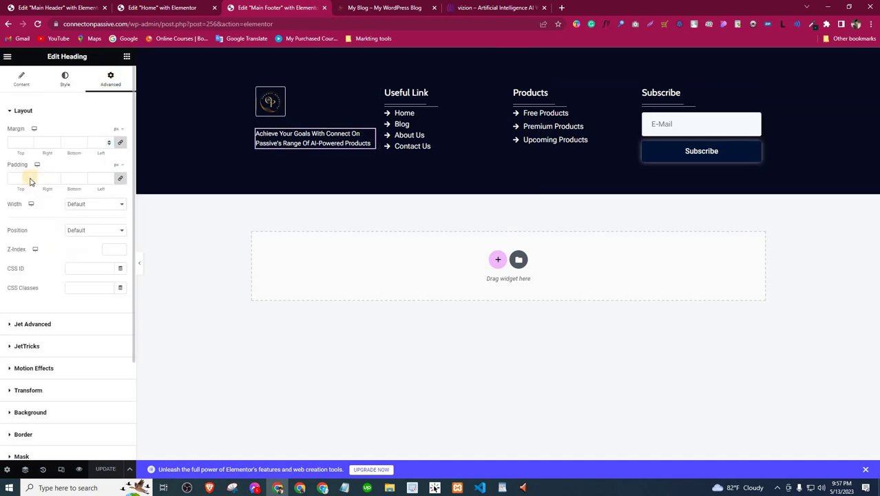
pyautogui.click(29, 178)
pyautogui.write('10')
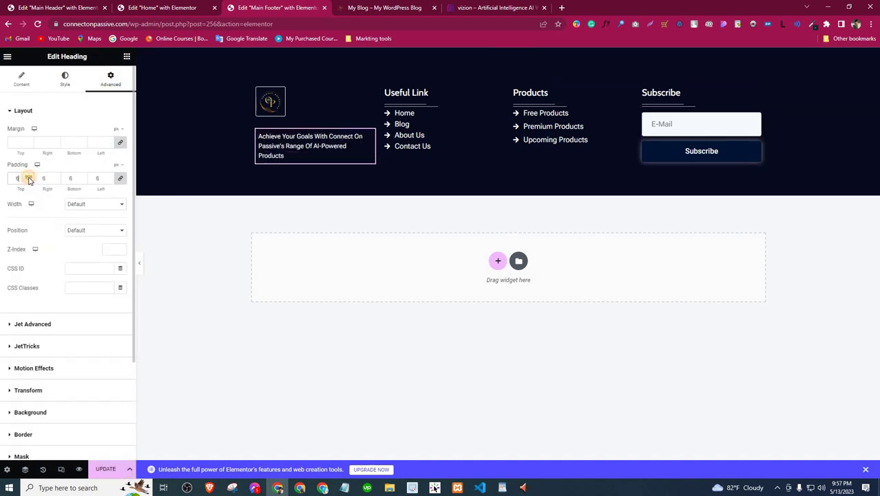
pyautogui.click(29, 182)
pyautogui.click(29, 181)
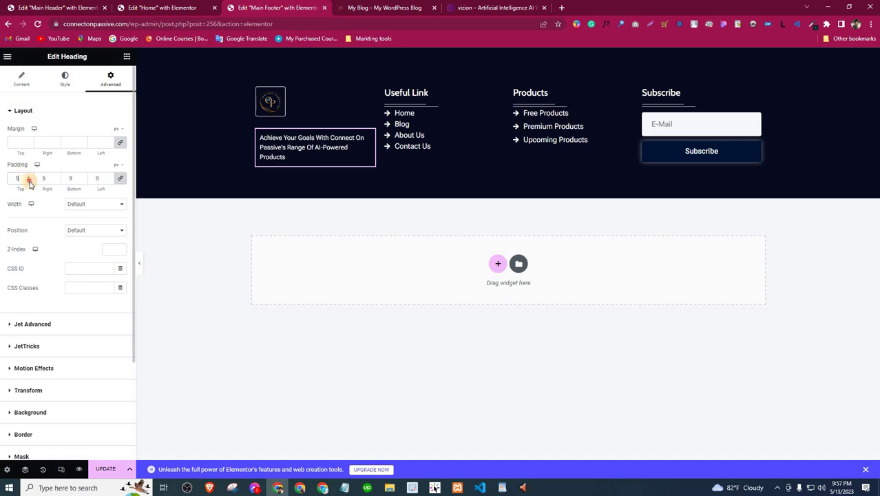
pyautogui.click(29, 182)
pyautogui.click(29, 182)
pyautogui.click(29, 181)
pyautogui.click(29, 182)
pyautogui.click(29, 182)
pyautogui.click(29, 182)
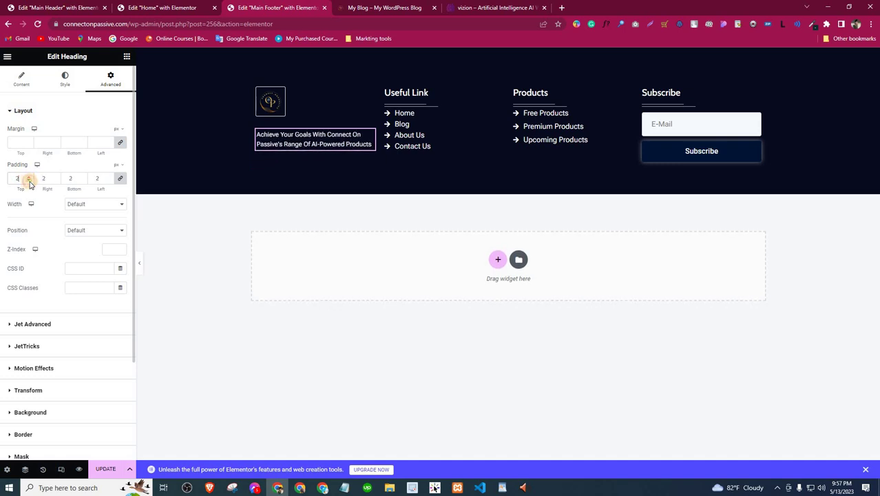
pyautogui.click(29, 182)
pyautogui.click(29, 182)
# Step: Unlink the tagline heading's padding values and raise only the right padding to 13 px
pyautogui.click(69, 179)
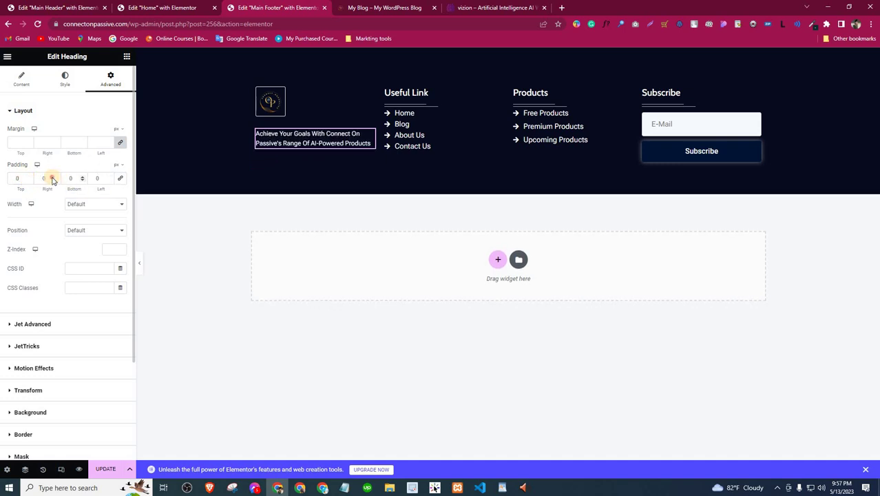
pyautogui.click(56, 177)
pyautogui.click(55, 177)
pyautogui.click(56, 177)
pyautogui.click(56, 177)
pyautogui.click(56, 177)
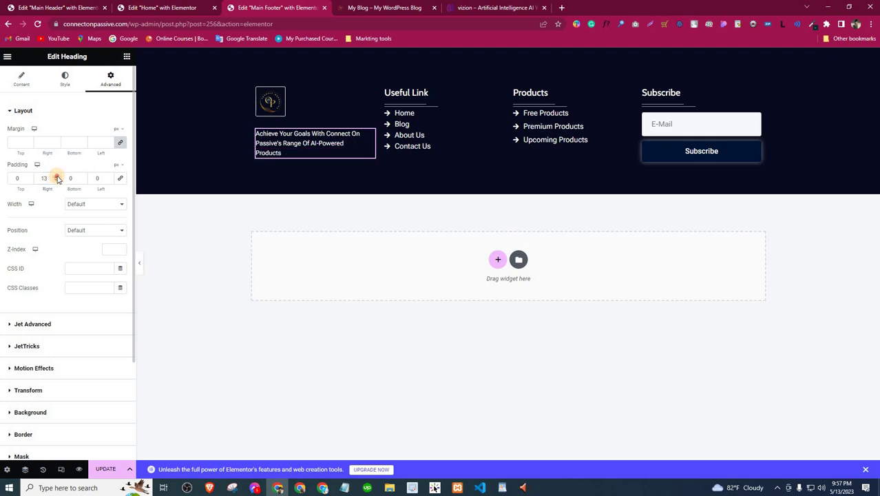